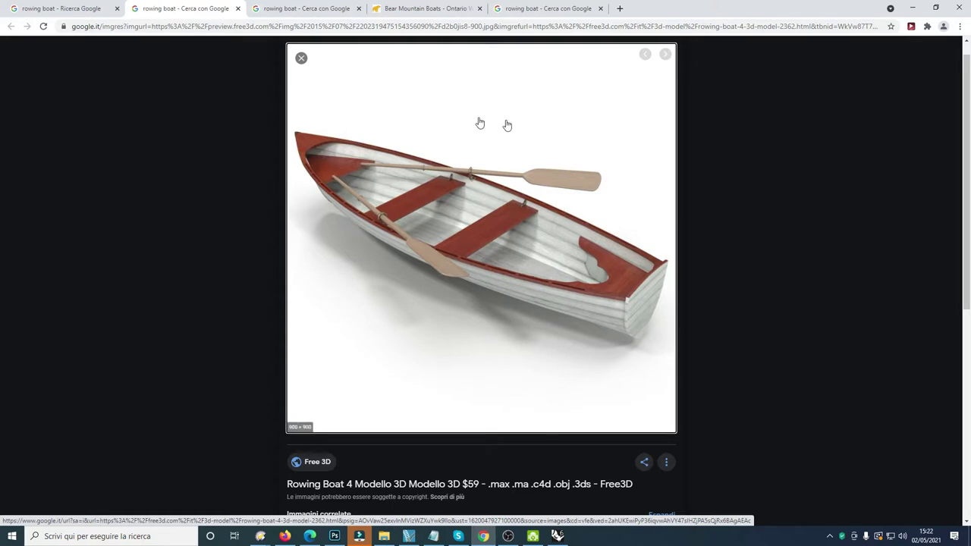
Switch to Rhinoceros and maximize the Superiore viewport around the origin
click(557, 535)
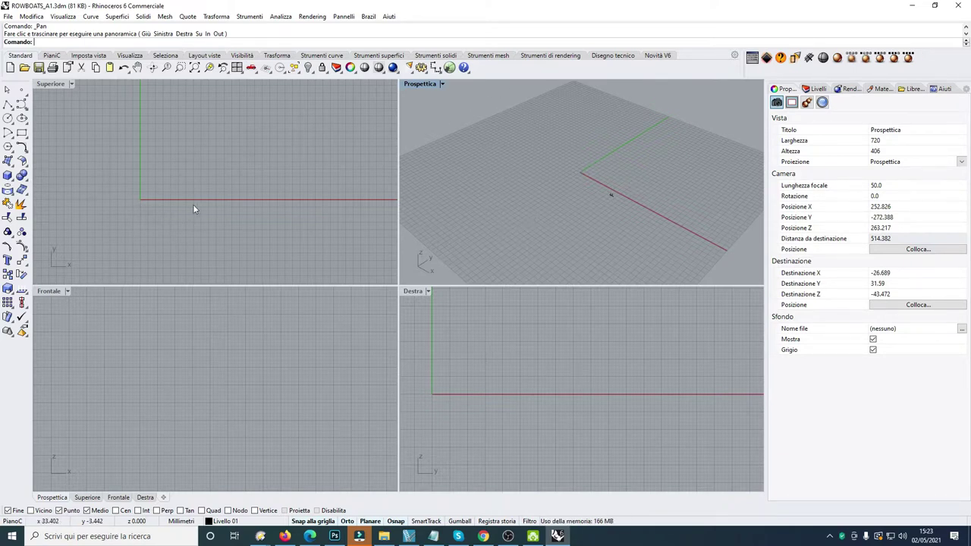
click(208, 170)
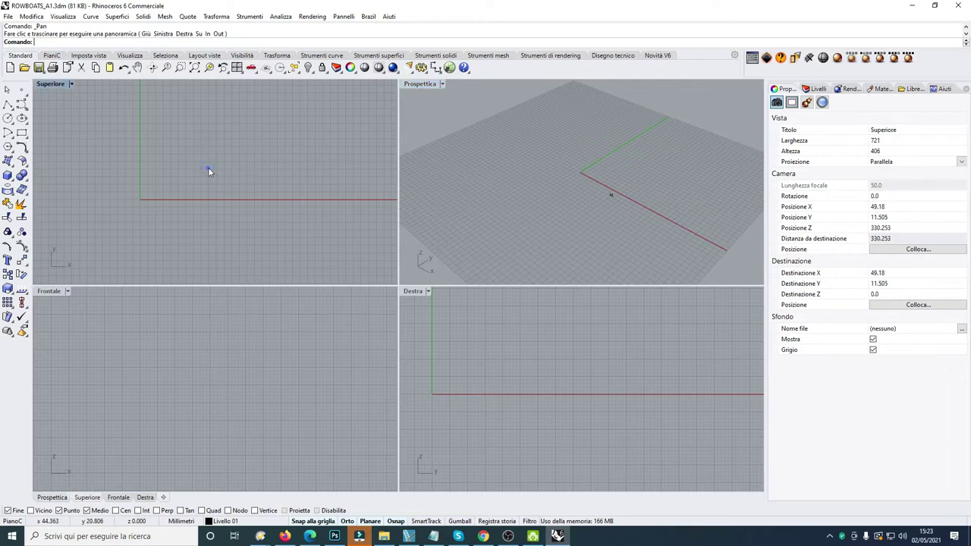
double_click(49, 84)
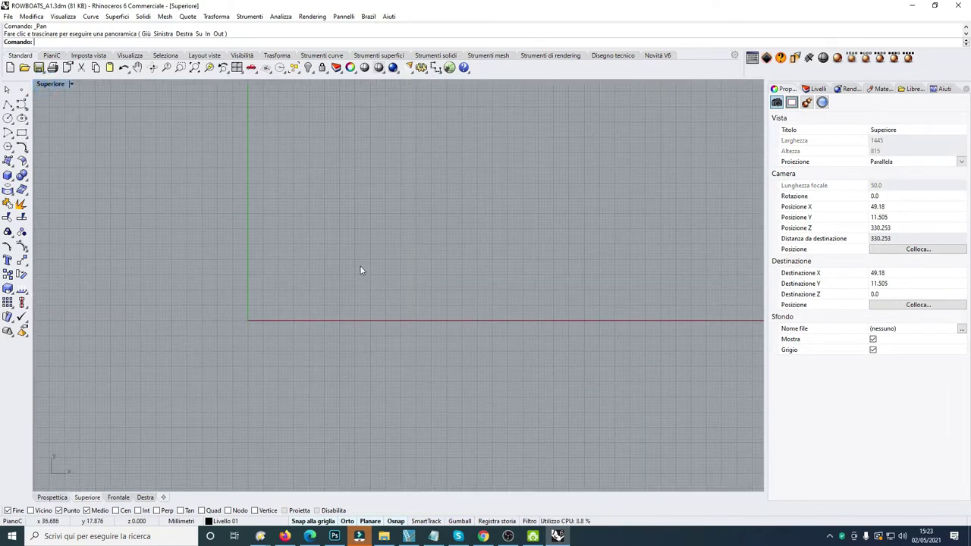
scroll(359, 265, down, 3)
scroll(359, 264, up, 2)
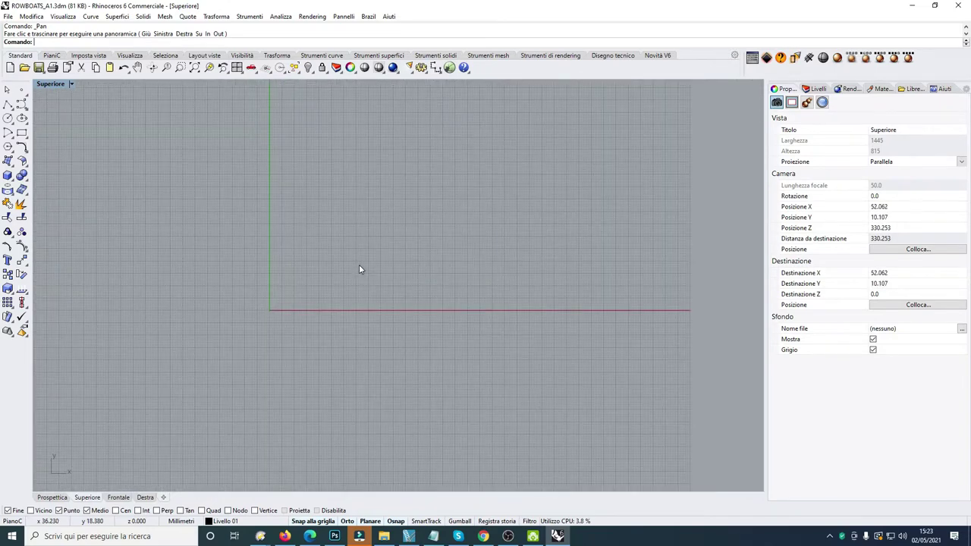
Draw a closed rectangular polyline 40 mm wide and 90 mm high, starting at the origin
click(8, 106)
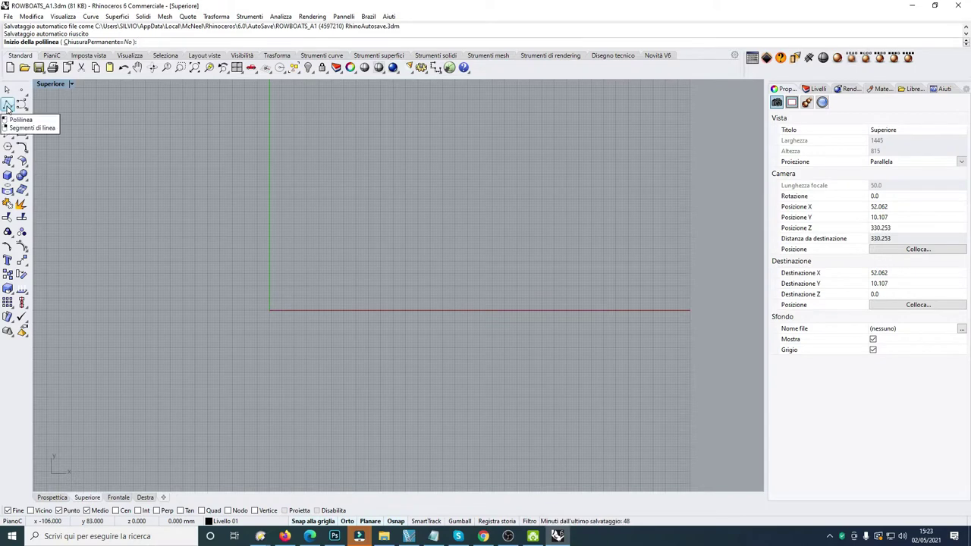
click(269, 310)
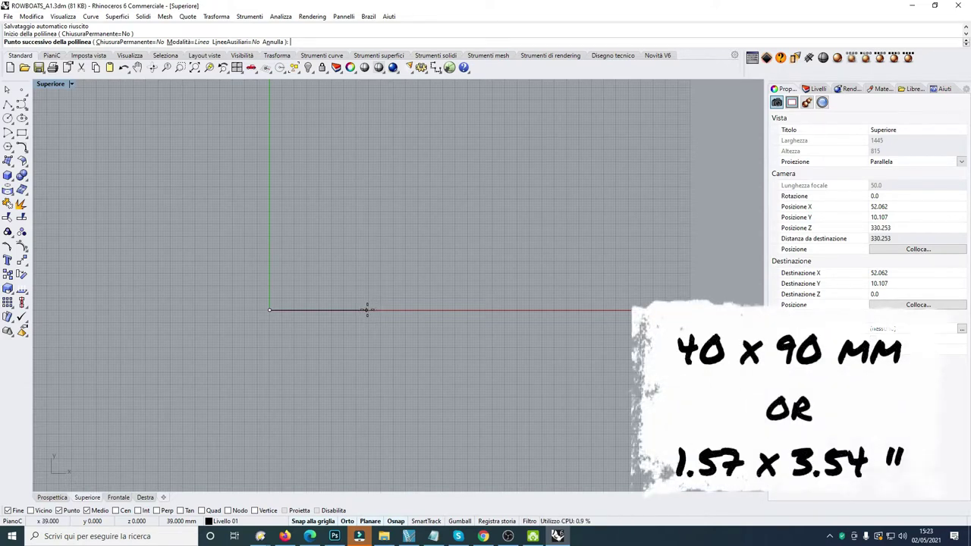
click(369, 310)
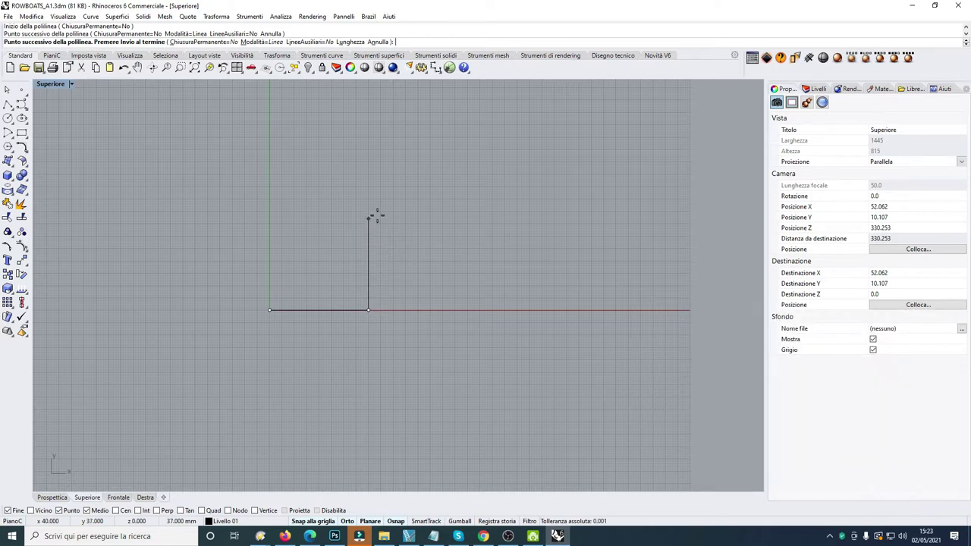
click(343, 88)
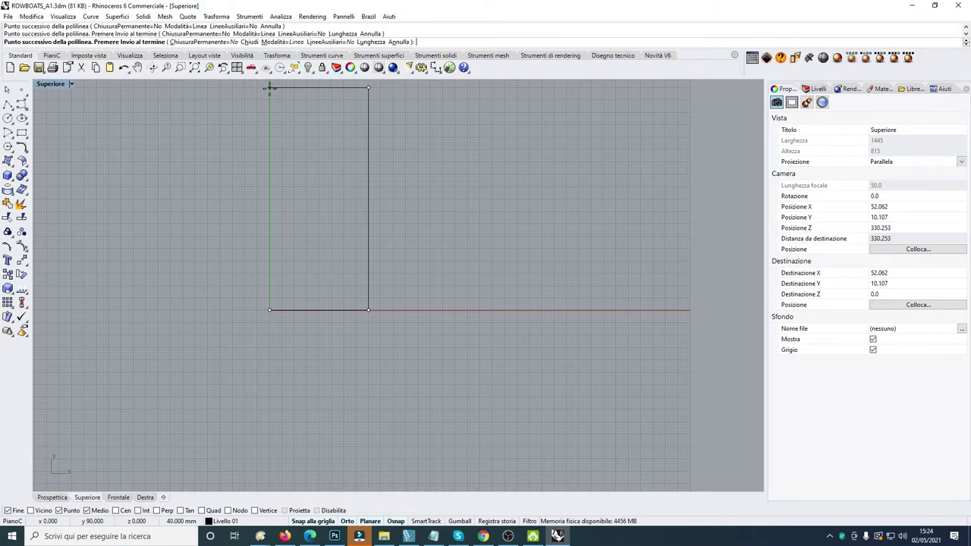
click(269, 88)
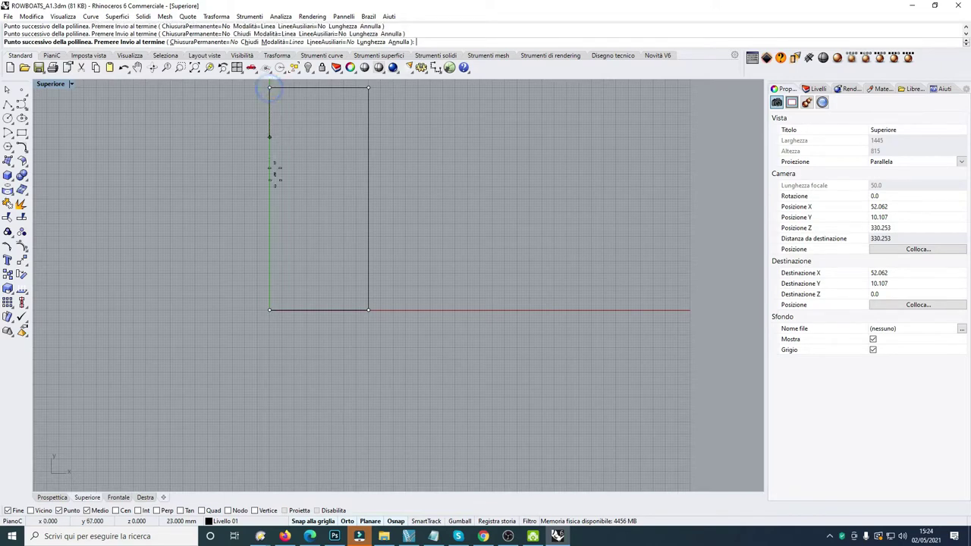
click(269, 309)
scroll(363, 365, down, 3)
scroll(362, 364, up, 2)
scroll(363, 364, down, 1)
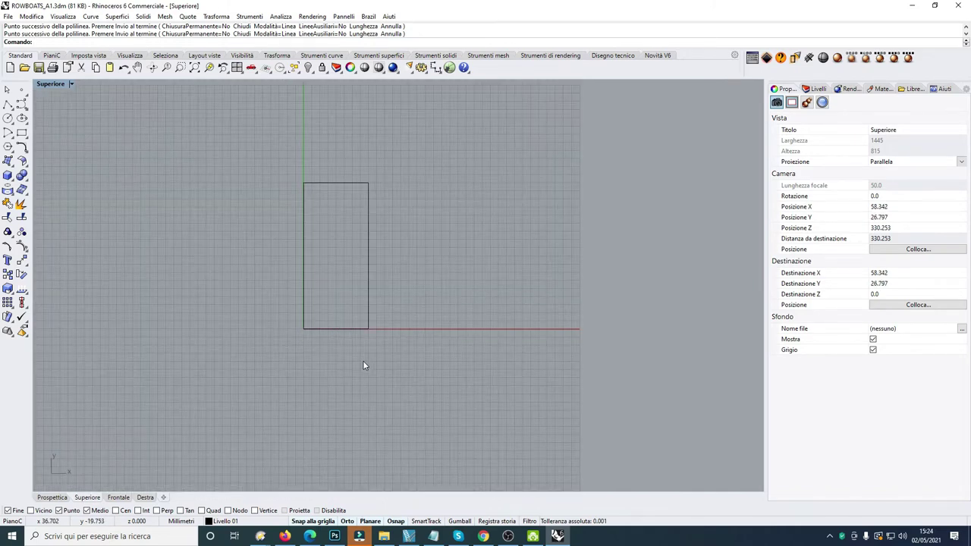
click(369, 251)
click(304, 255)
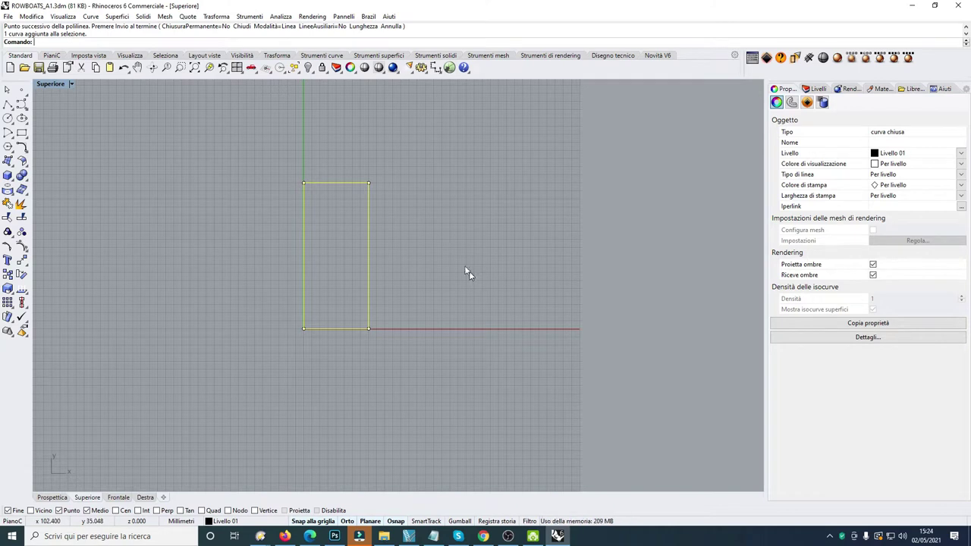
click(432, 240)
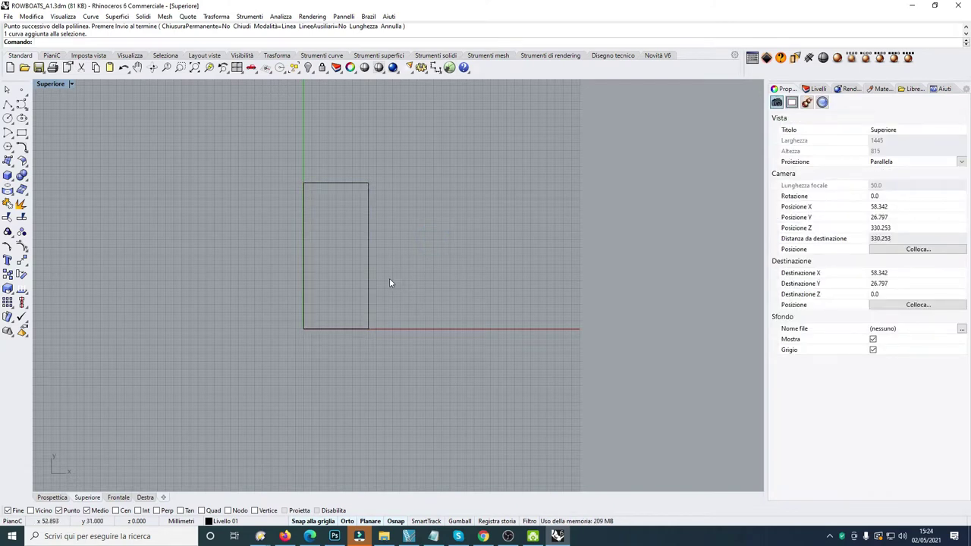
Draw an arc from the midpoint of the rectangle's left edge to the midpoint of its top edge, with a 70 mm radius
click(6, 134)
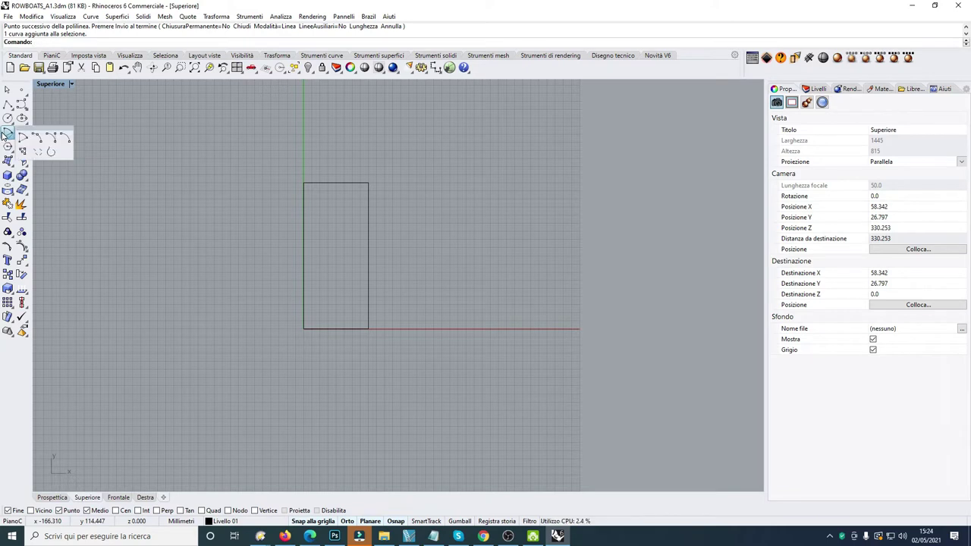
click(64, 137)
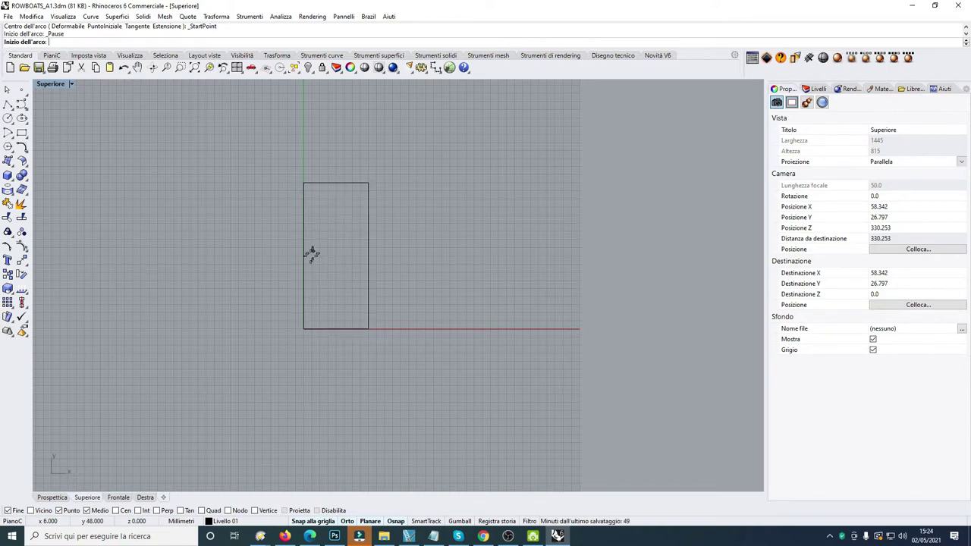
click(304, 256)
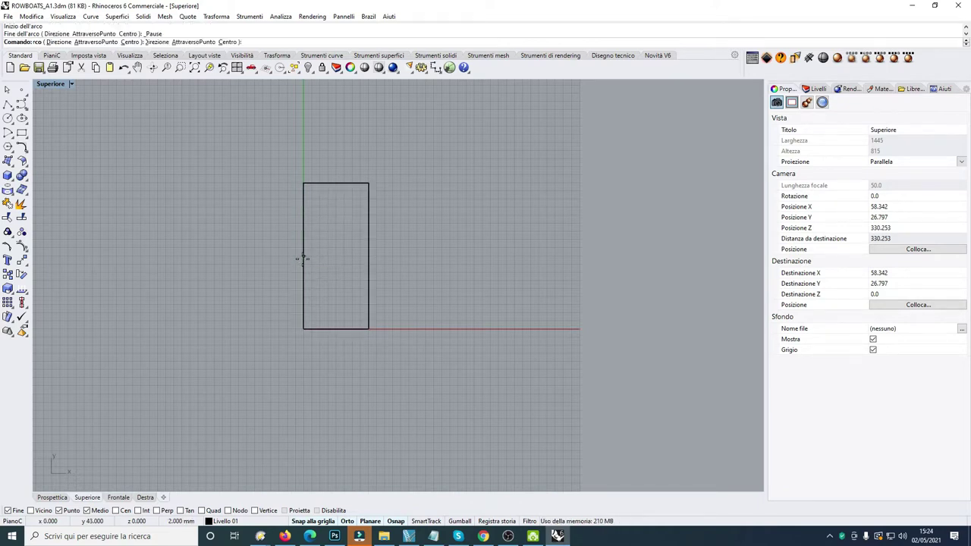
click(336, 184)
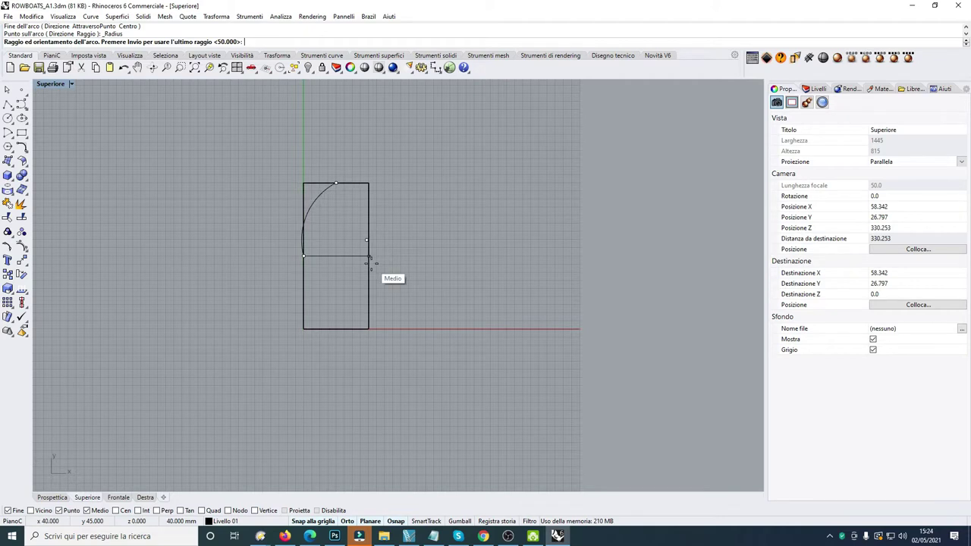
click(417, 261)
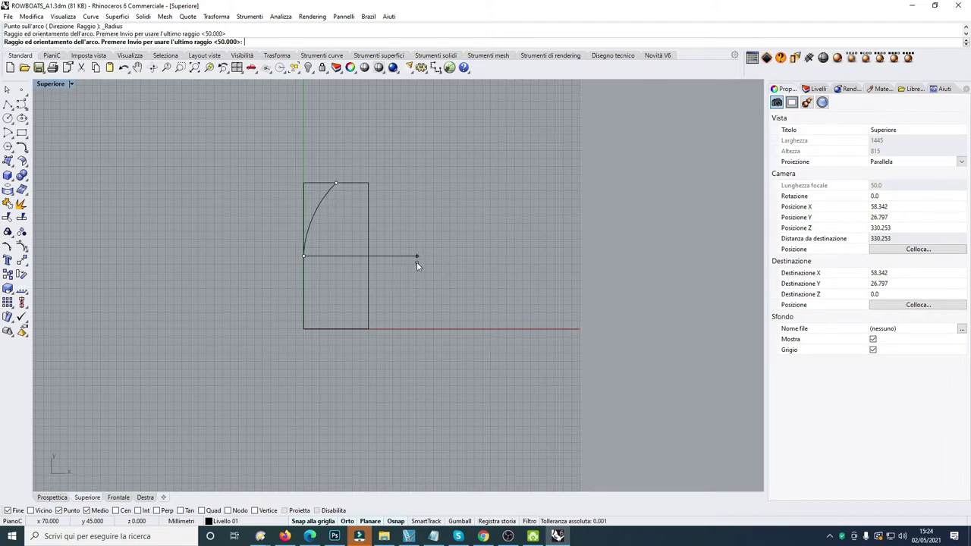
click(317, 208)
click(304, 197)
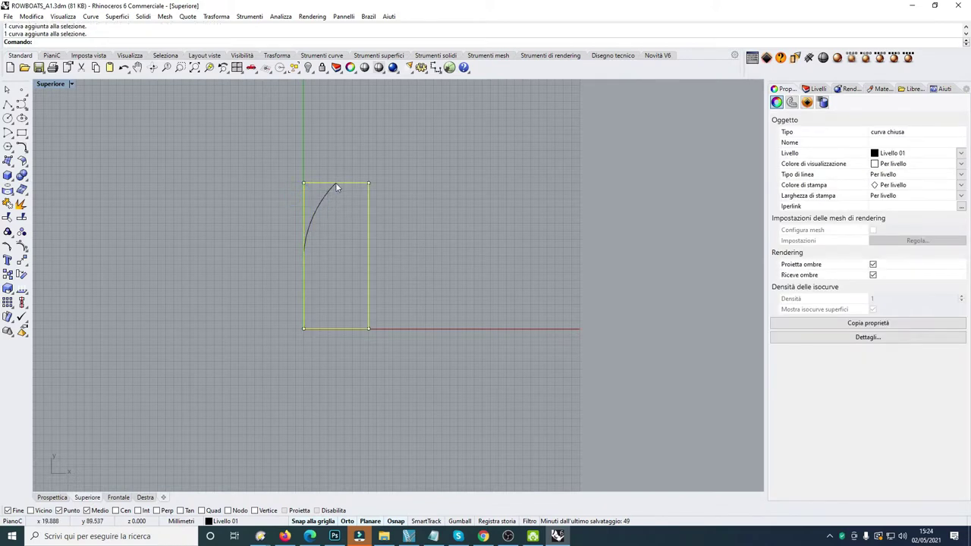
click(336, 183)
click(481, 233)
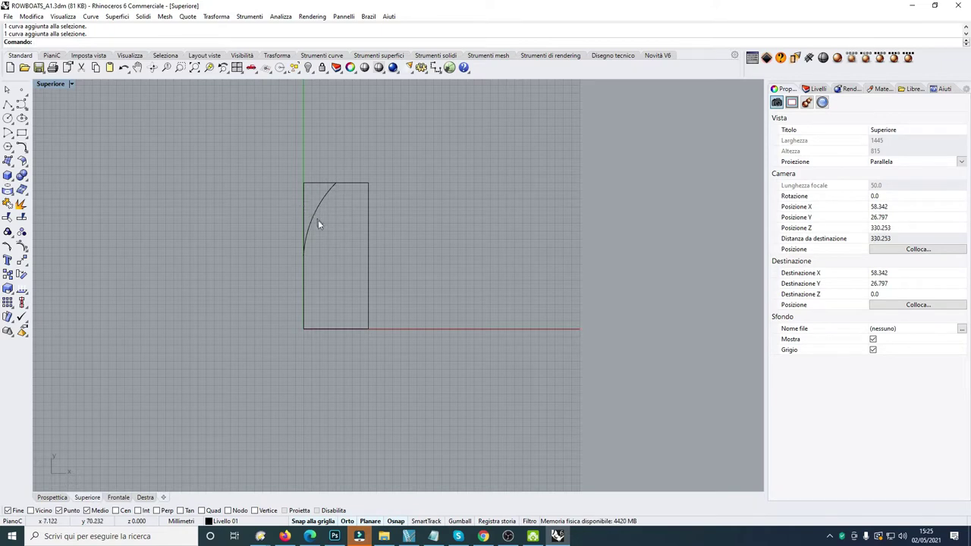
Split the rectangle with the arc and delete the upper-left corner piece
click(303, 198)
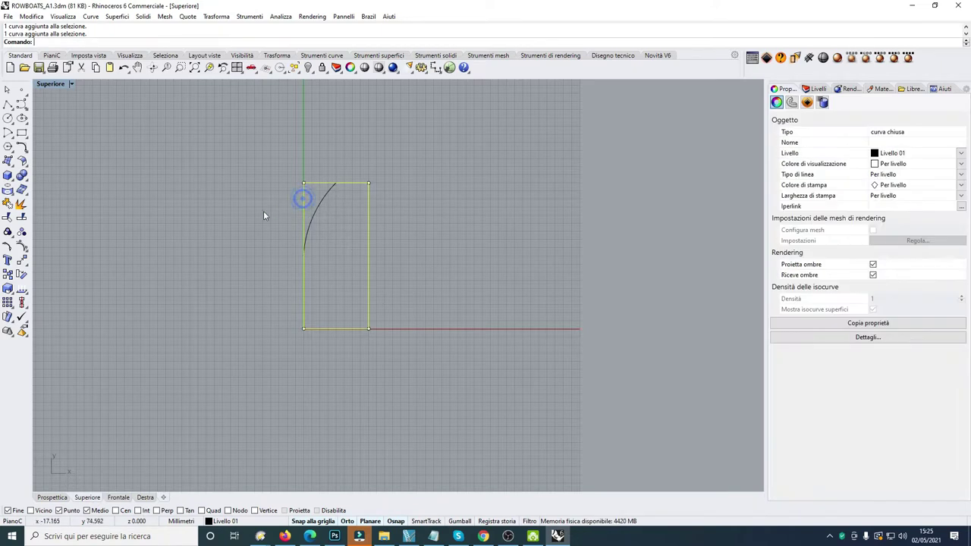
click(22, 218)
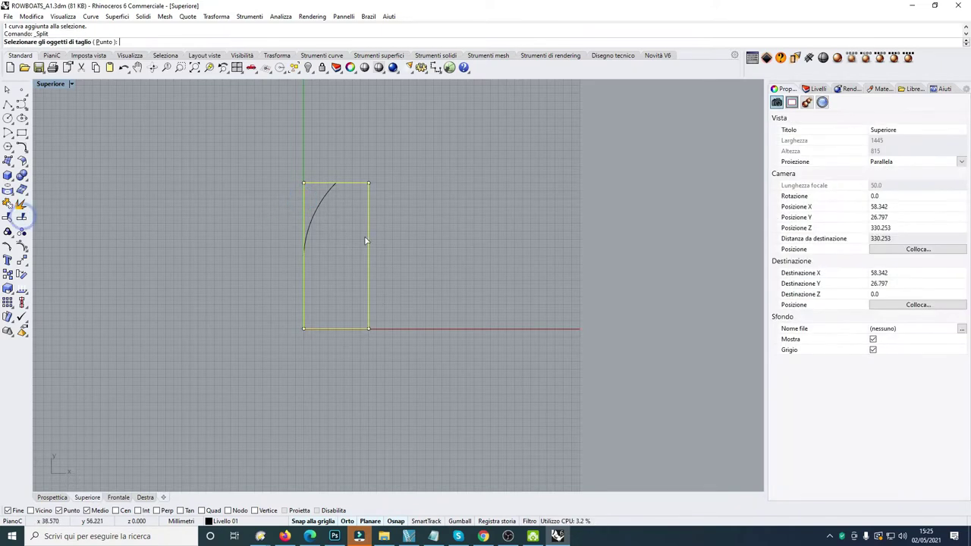
click(319, 210)
key(Return)
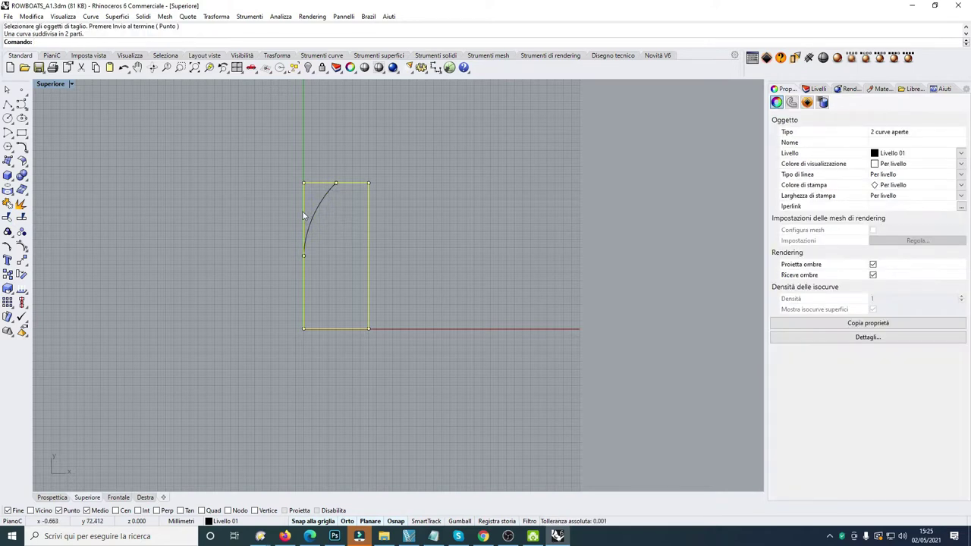
click(304, 215)
key(Delete)
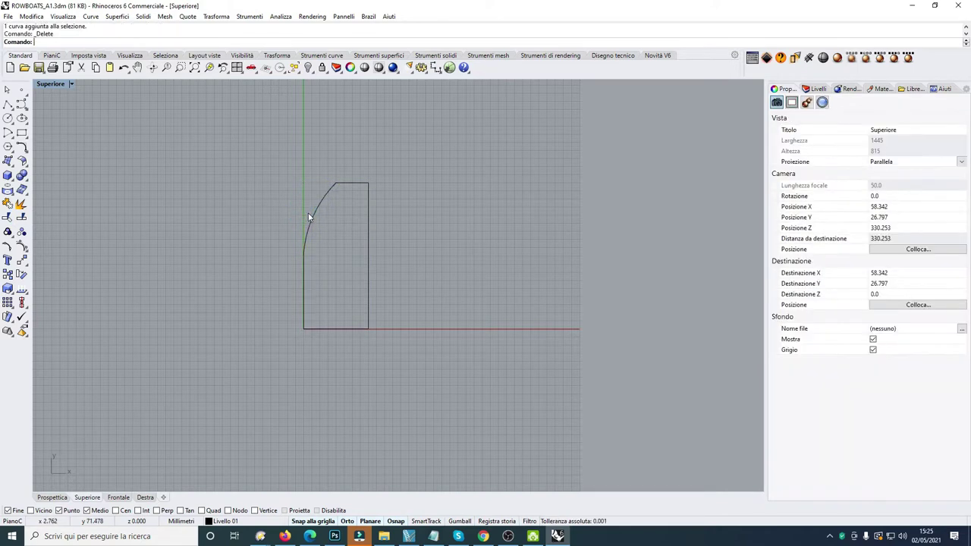
Mirror a copy of the arc about the outline's vertical centre line through the midpoint of the bottom edge
click(320, 202)
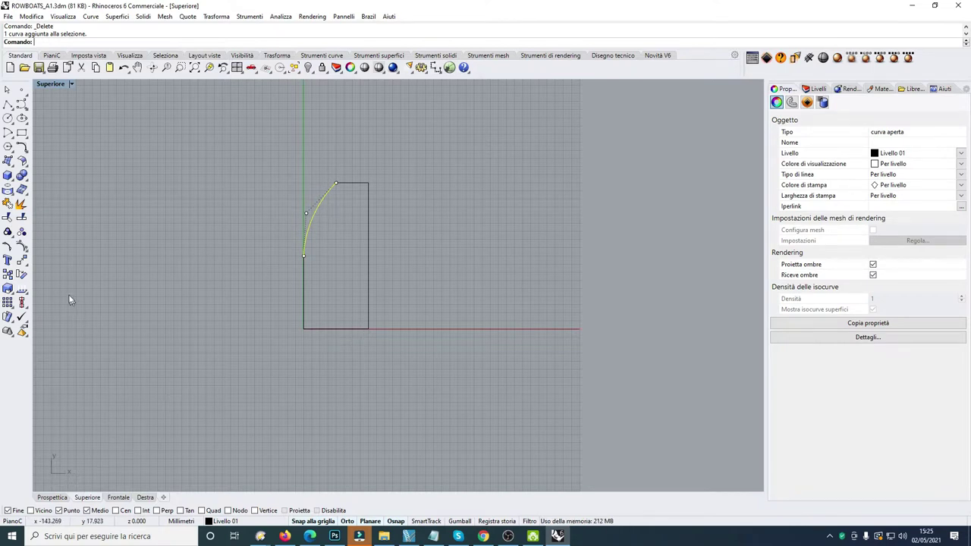
click(22, 260)
click(108, 267)
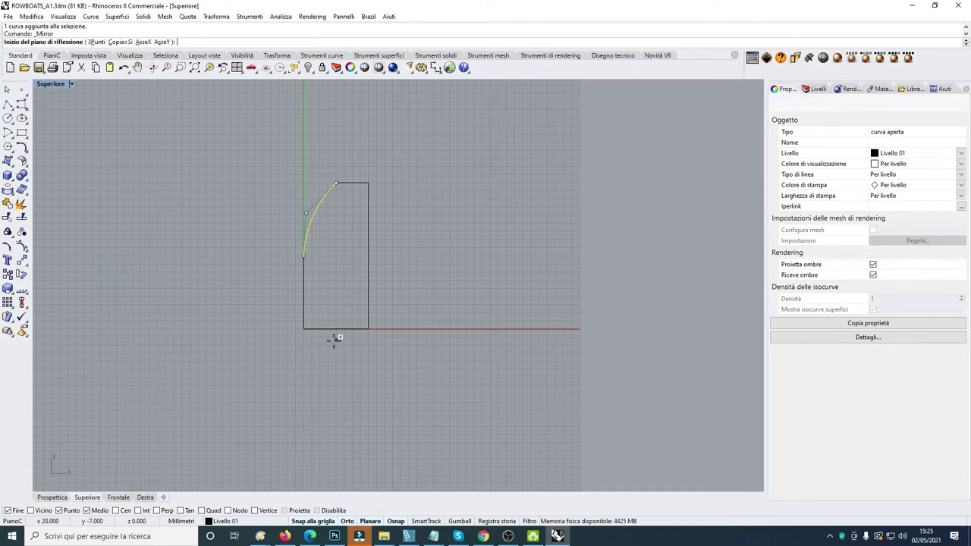
click(337, 328)
click(336, 145)
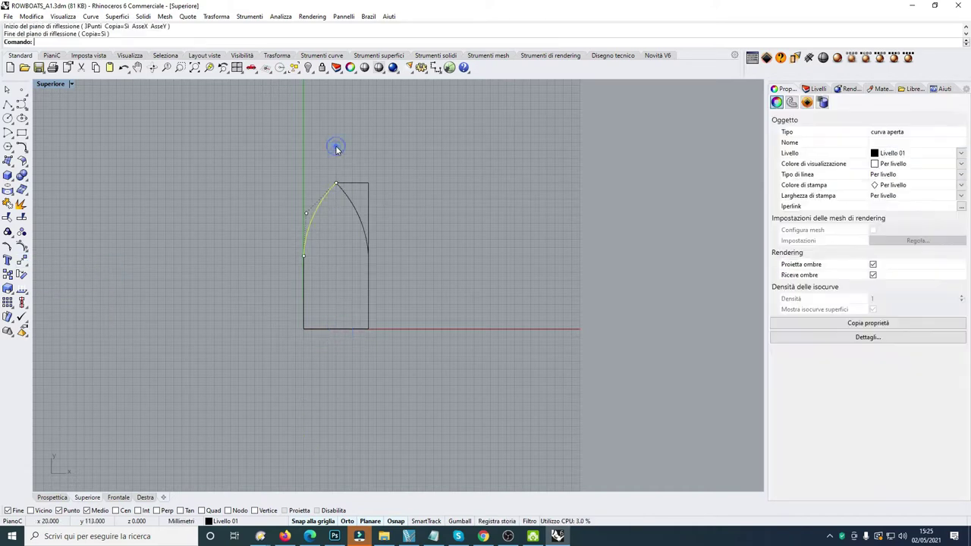
click(429, 164)
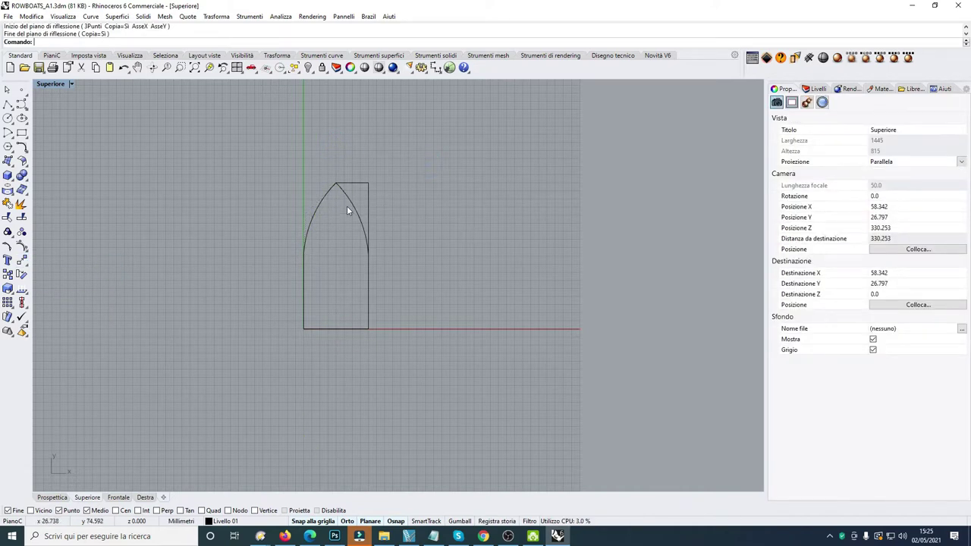
click(347, 205)
click(367, 193)
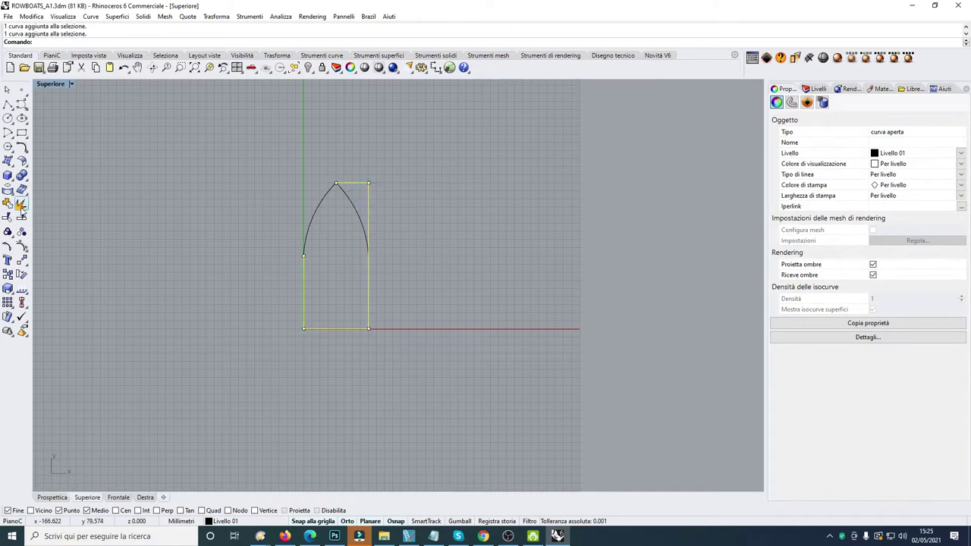
click(357, 212)
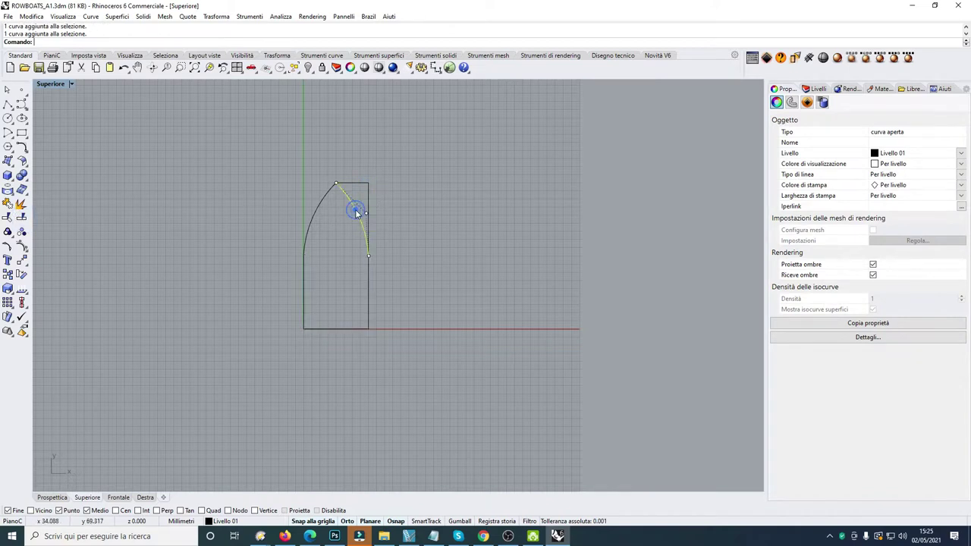
right_click(416, 220)
key(Escape)
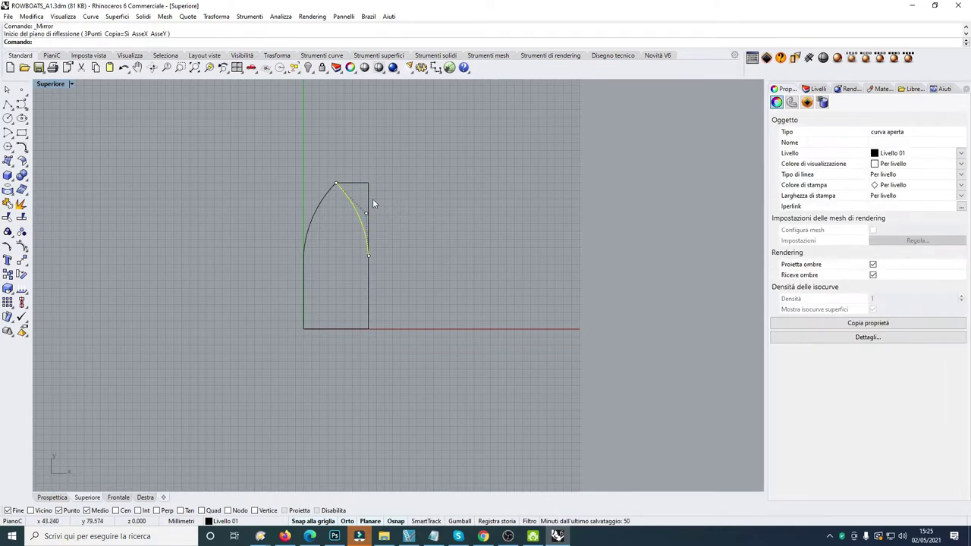
Split the remaining outline with the mirrored arc and delete the upper-right corner piece
click(369, 200)
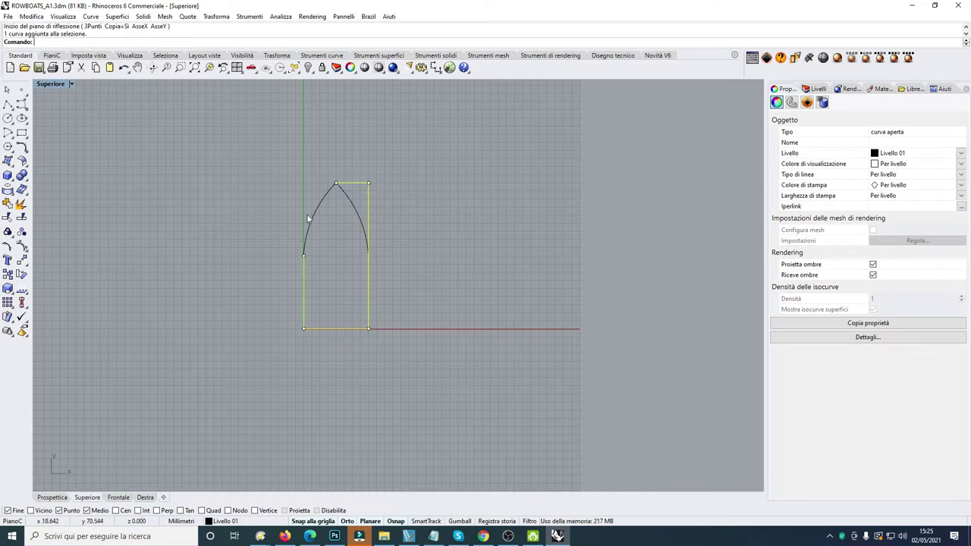
click(21, 217)
click(354, 205)
key(Return)
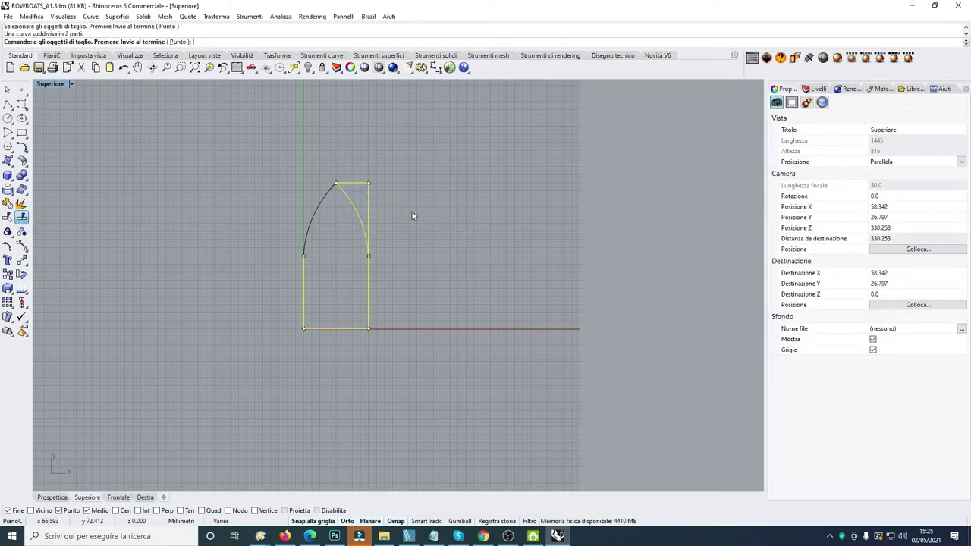
click(393, 217)
click(369, 214)
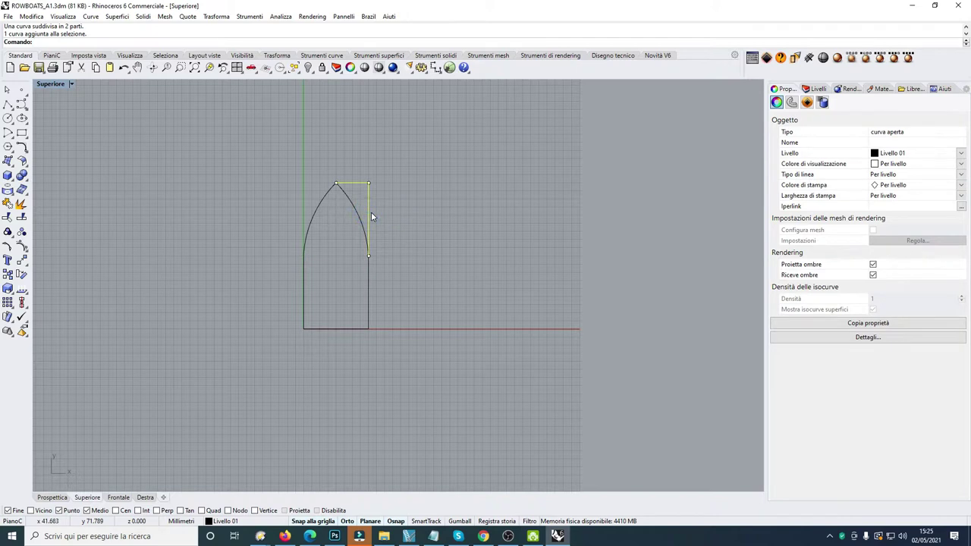
key(Delete)
click(316, 219)
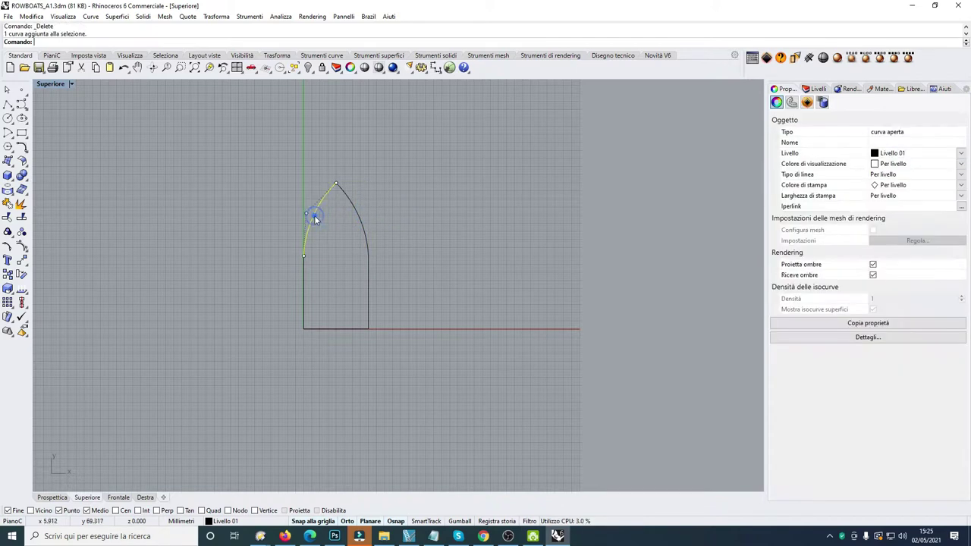
click(364, 224)
click(428, 243)
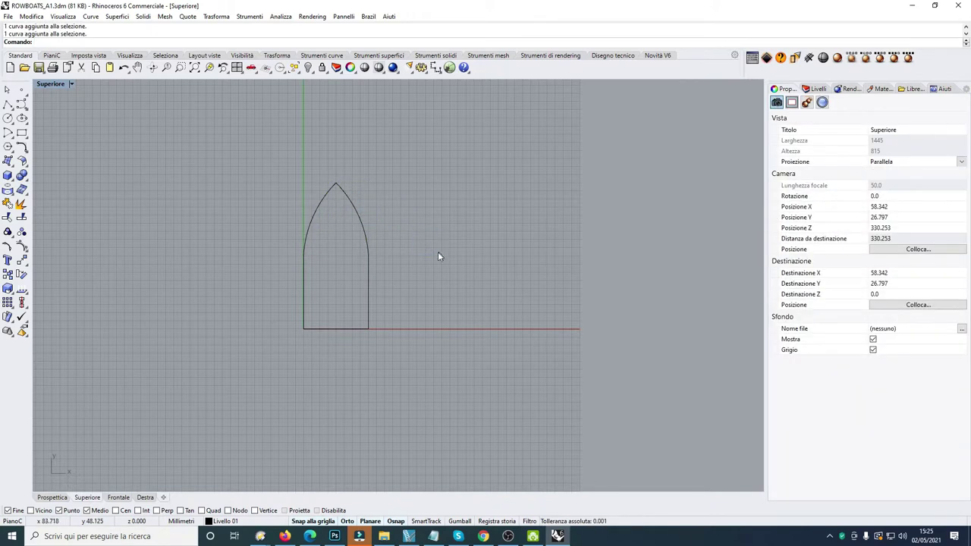
Join the pointed boat outline's curves into one closed curve
drag(270, 163, 428, 376)
click(8, 203)
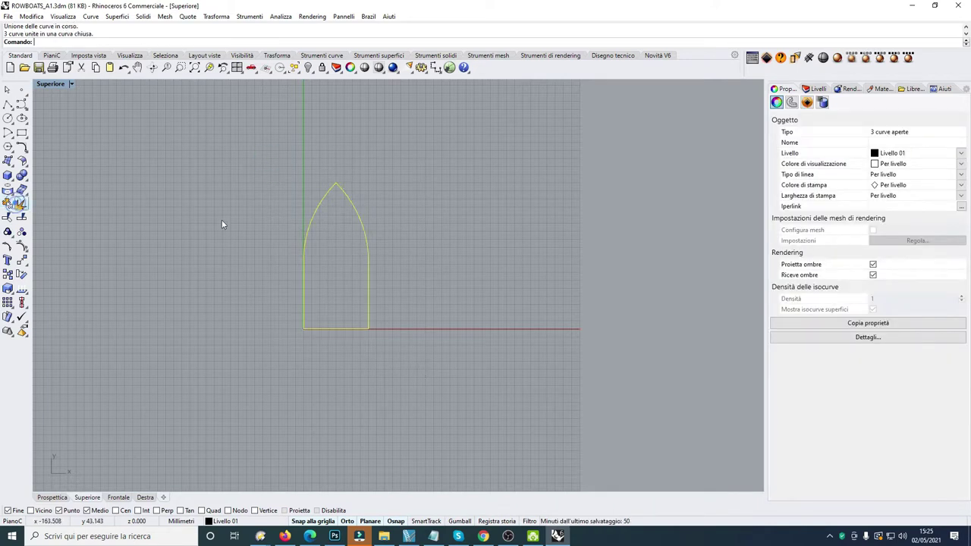
click(341, 260)
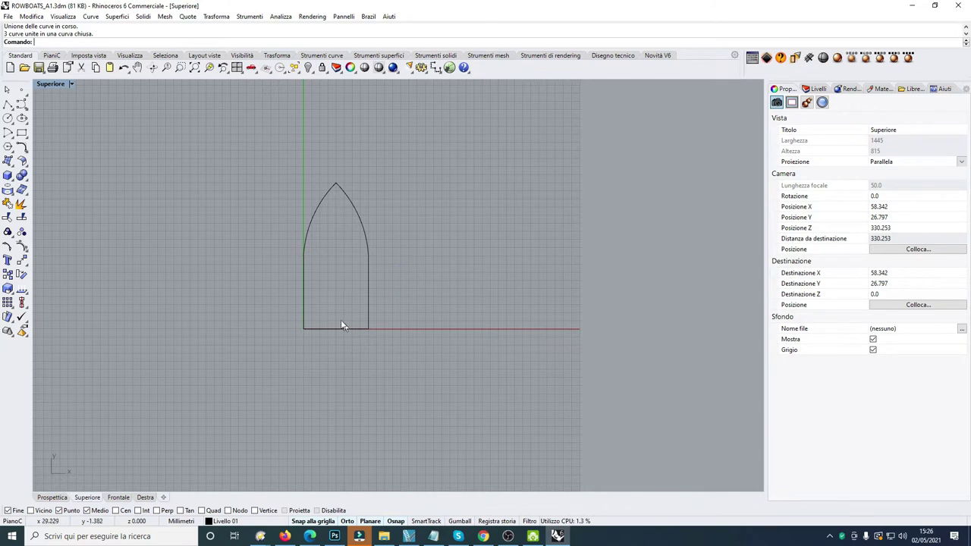
Copy the closed outline and place the duplicate about 55 mm to the right of the original along the X axis
click(302, 269)
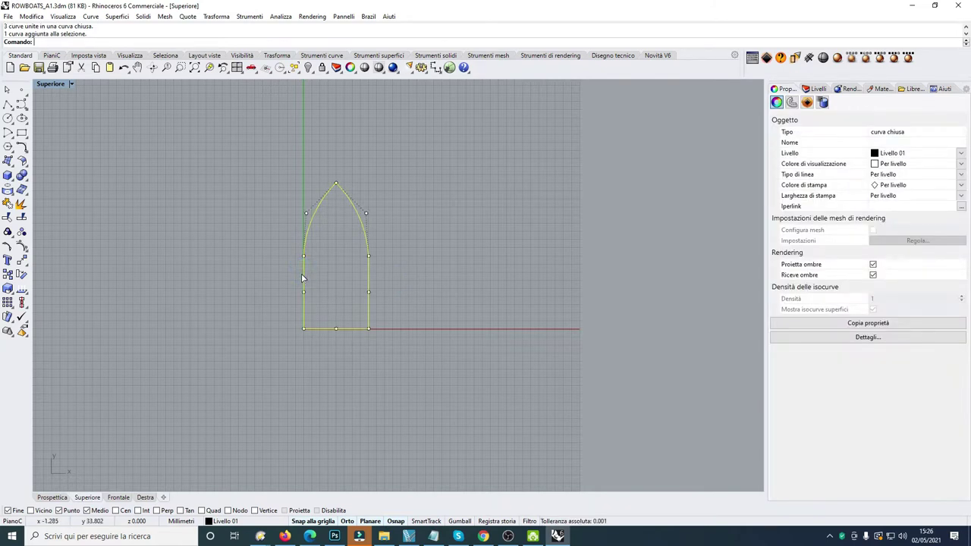
key(ctrl+c)
key(ctrl+v)
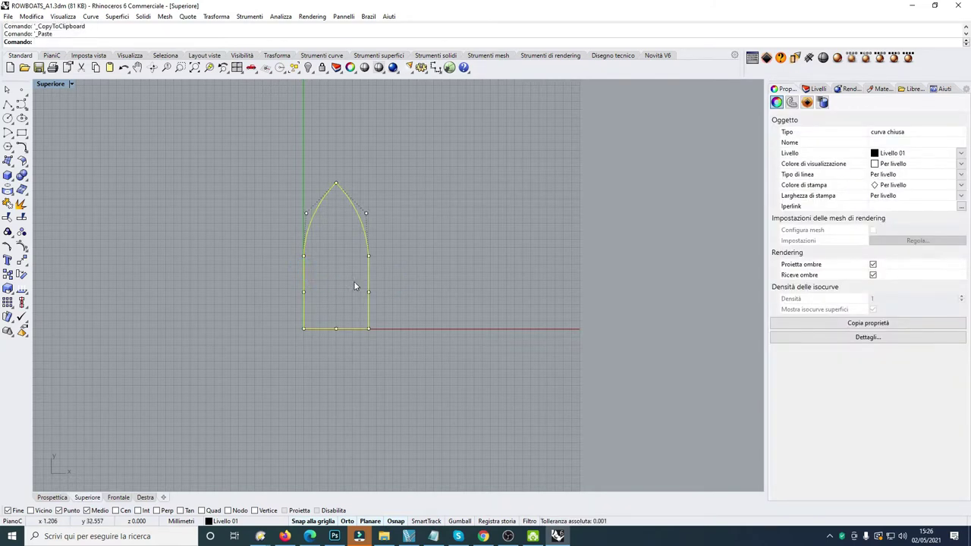
drag(367, 278, 456, 282)
click(501, 286)
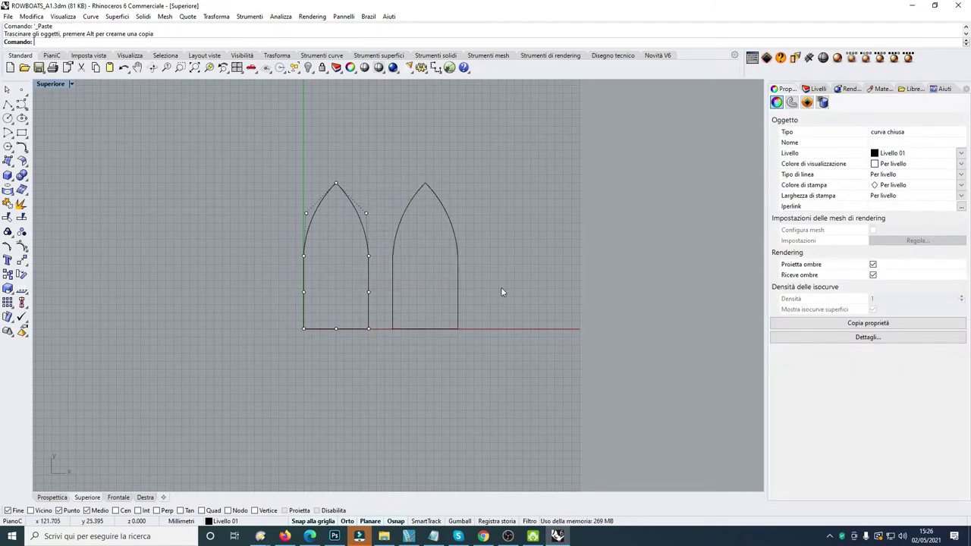
Explode the duplicated outline and delete its bottom edge
click(422, 329)
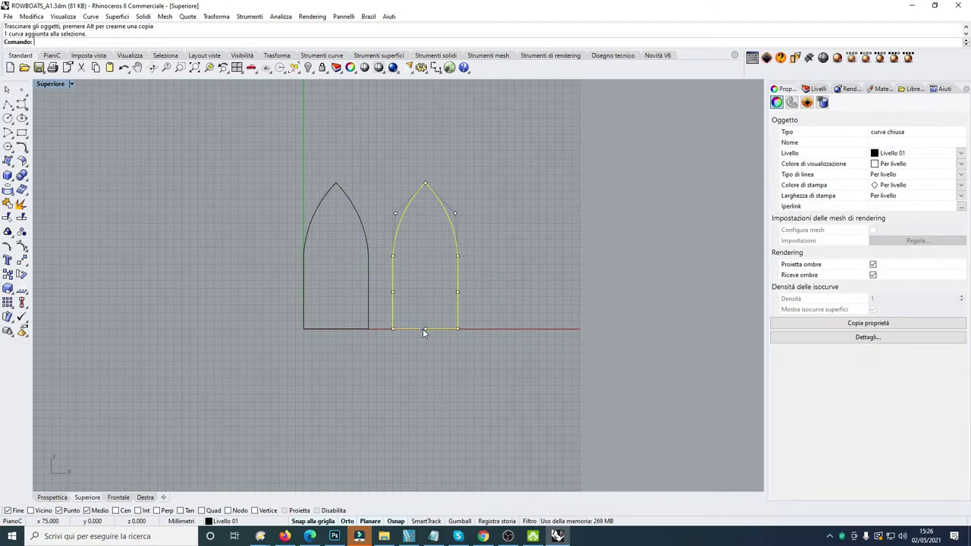
click(21, 217)
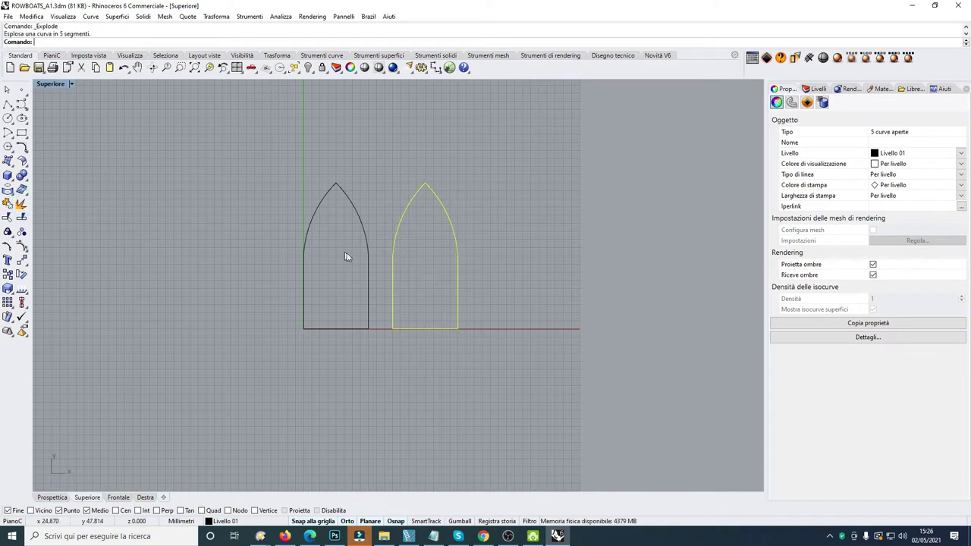
click(401, 258)
click(418, 328)
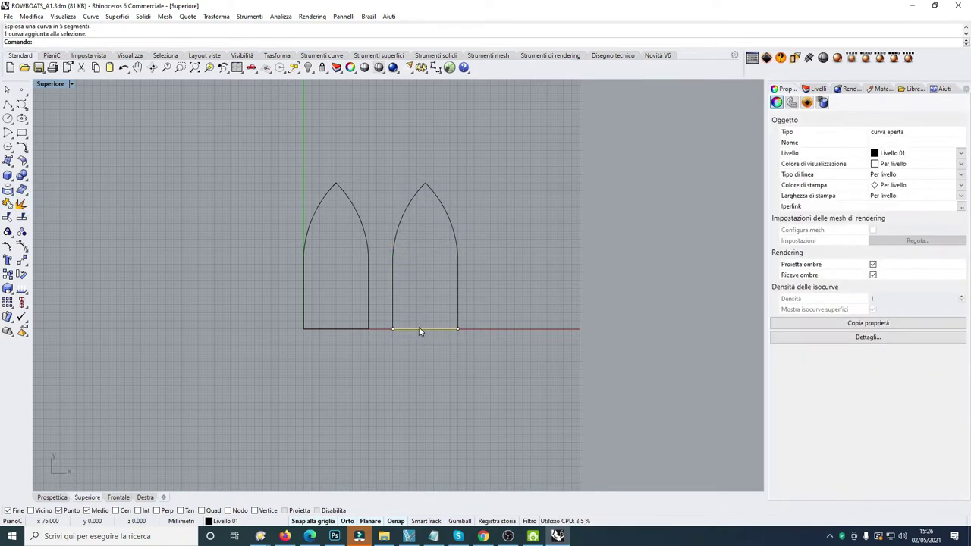
key(Delete)
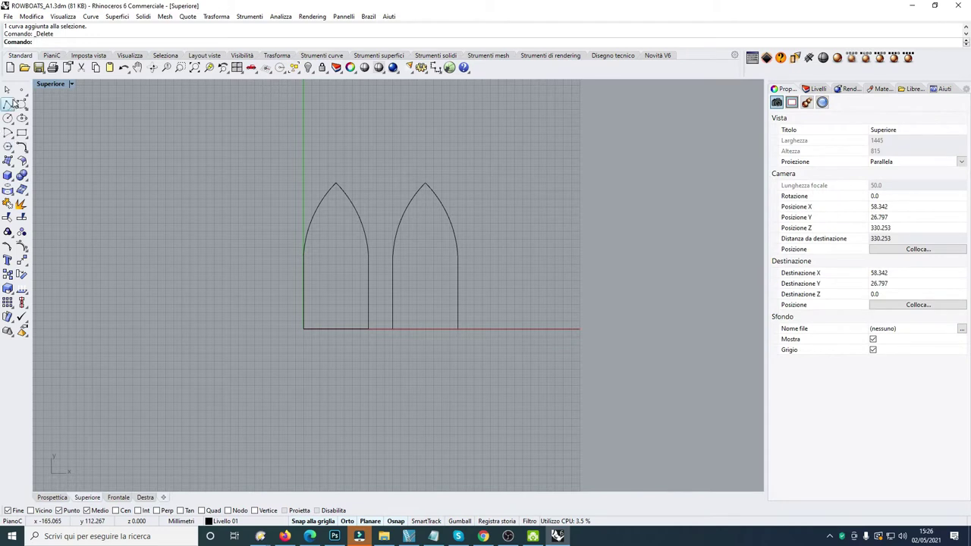
Draw a 10 mm vertical line downward from each open lower end of the second outline
click(9, 104)
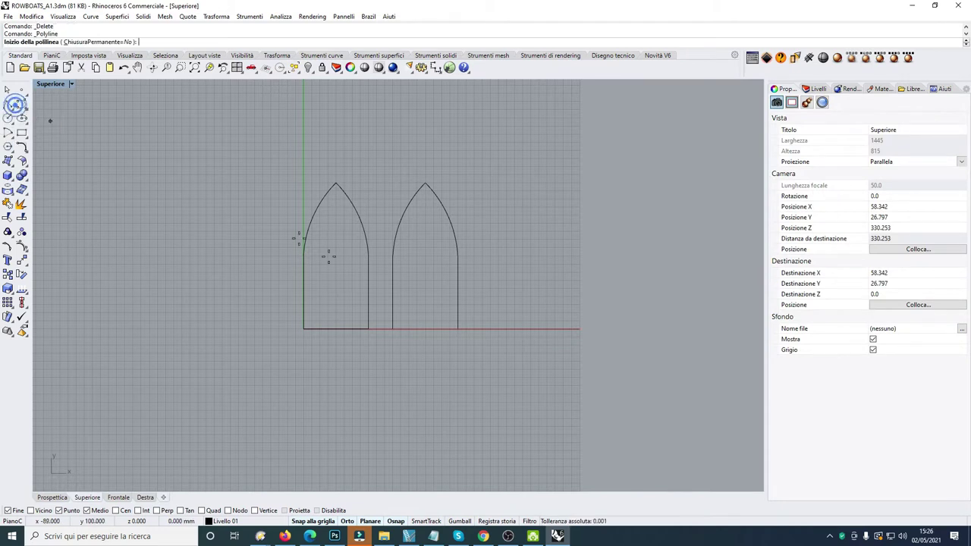
click(392, 328)
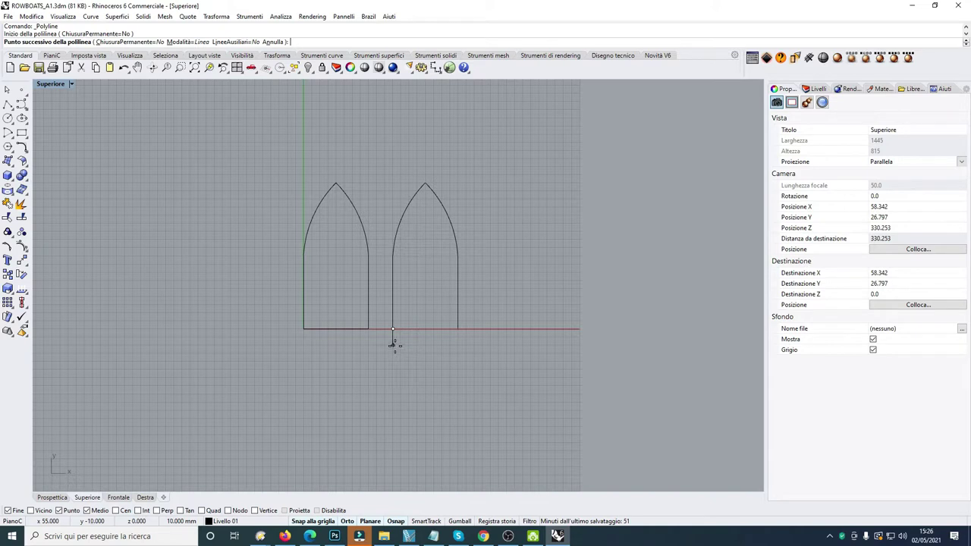
click(392, 345)
key(Return)
key(Return)
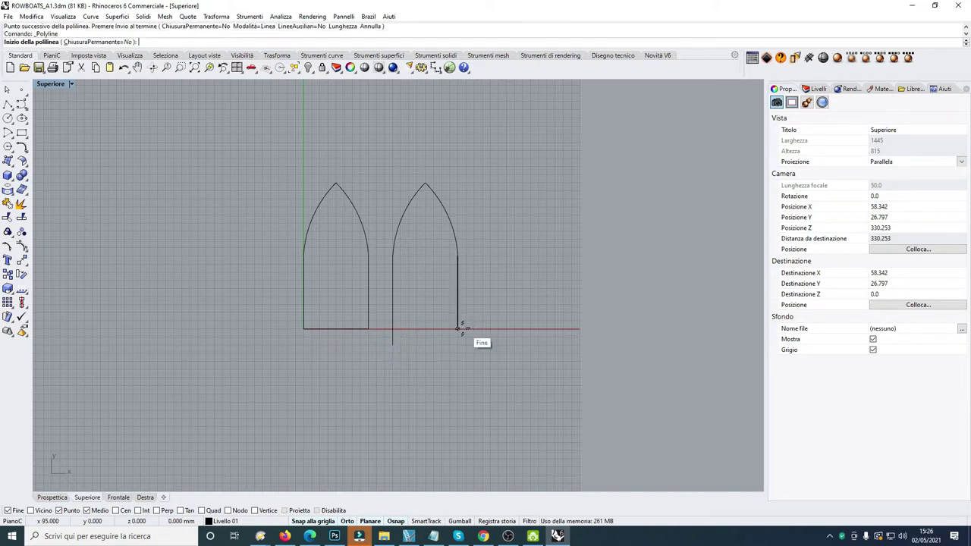
click(458, 329)
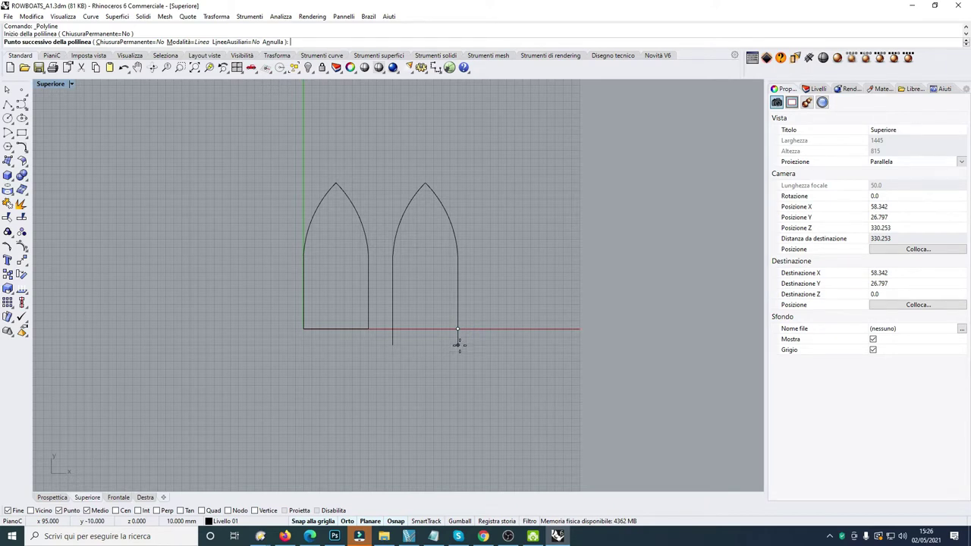
click(458, 345)
key(Return)
Connect the lower ends of the two extensions with a horizontal line and join the second outline into one closed curve
key(Return)
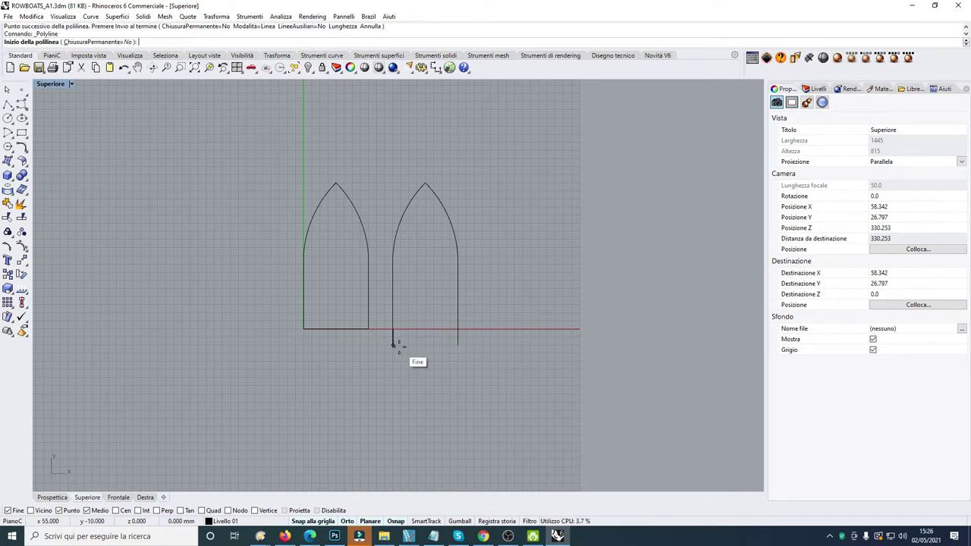
click(393, 344)
click(458, 344)
key(Return)
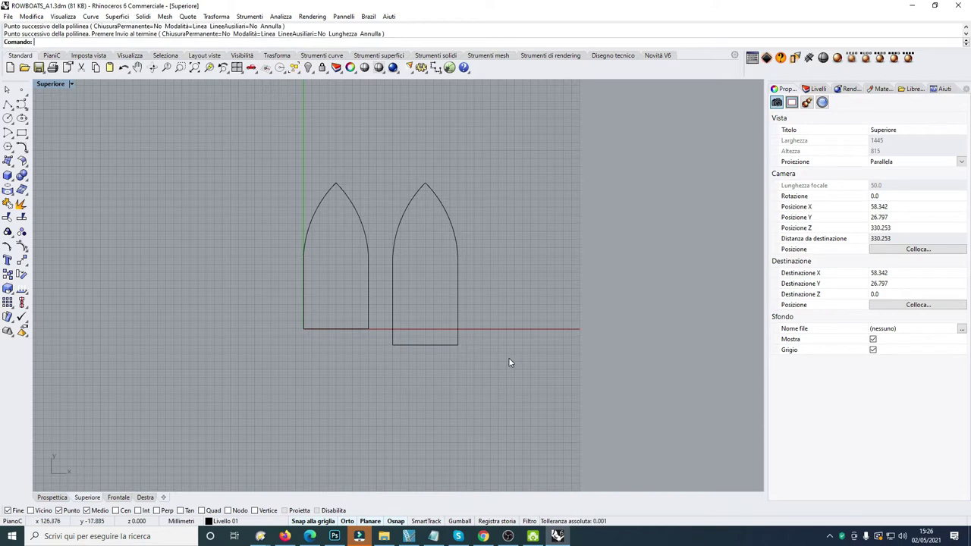
drag(377, 147, 486, 396)
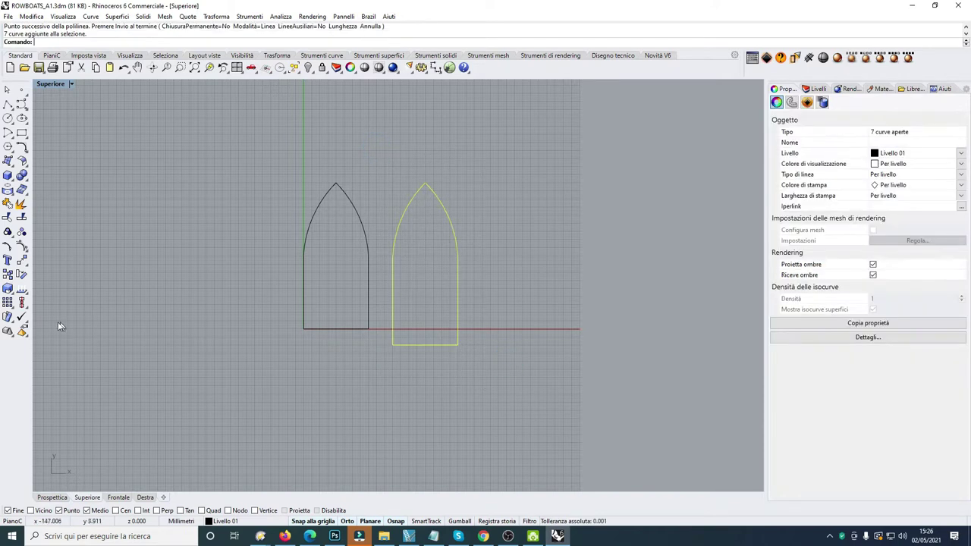
click(8, 203)
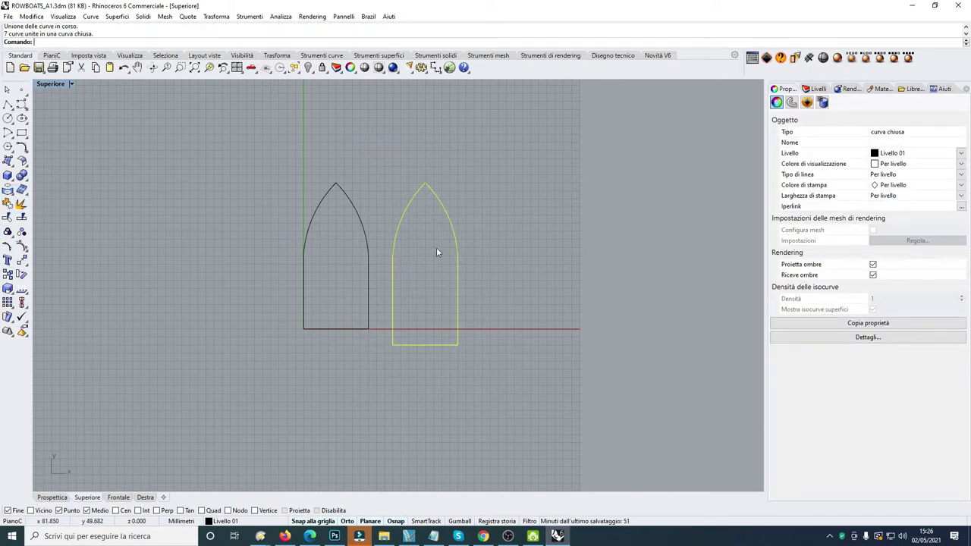
click(437, 251)
click(392, 272)
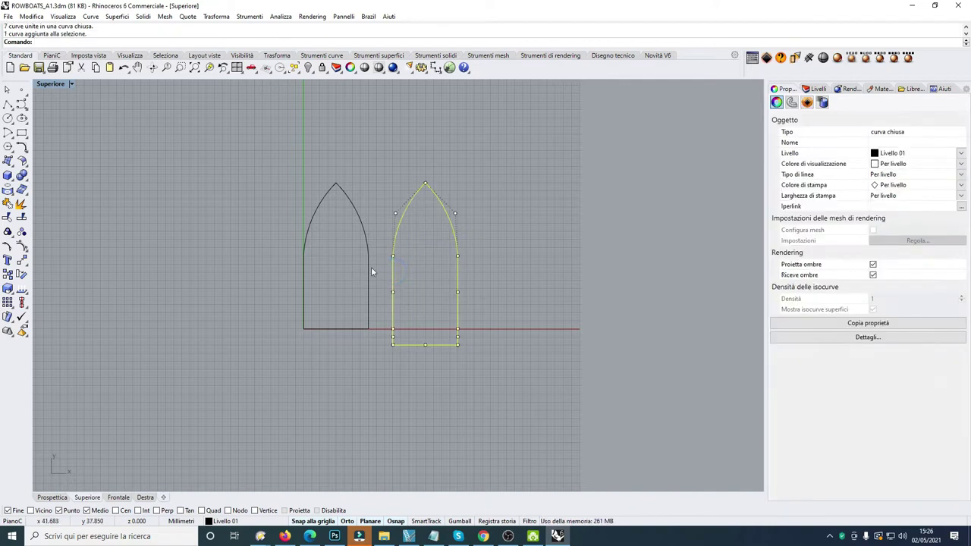
click(368, 267)
click(451, 273)
click(457, 270)
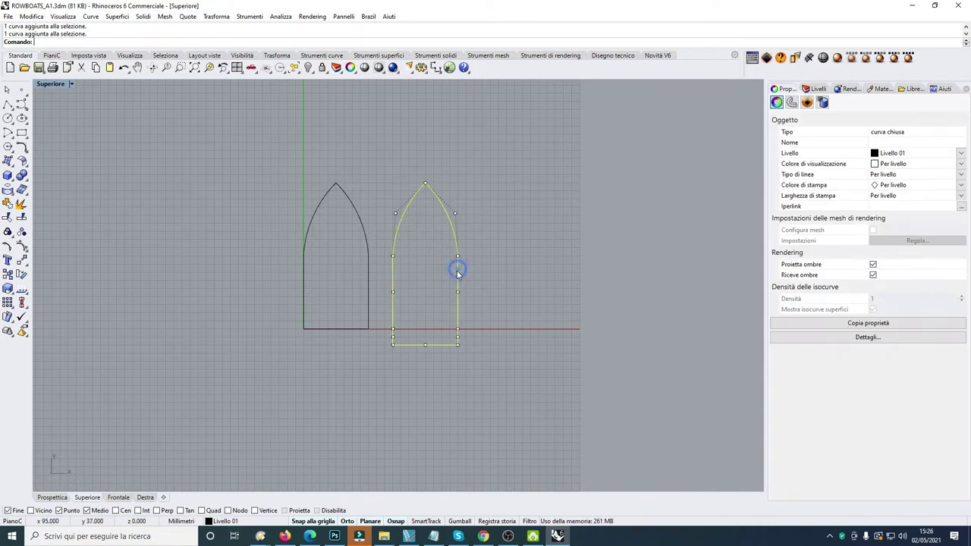
click(501, 292)
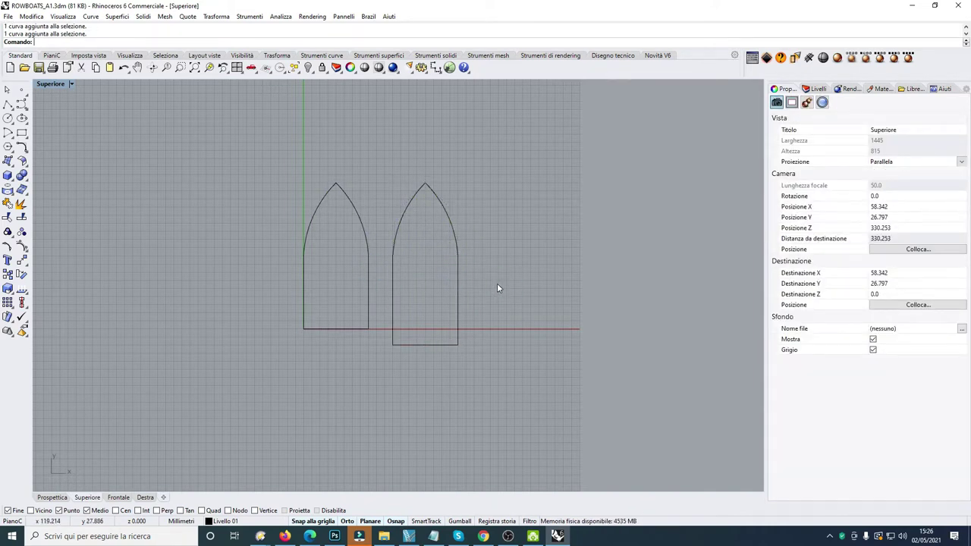
Copy the lengthened second outline and place the duplicate about 55 mm to its right as a third outline
click(459, 281)
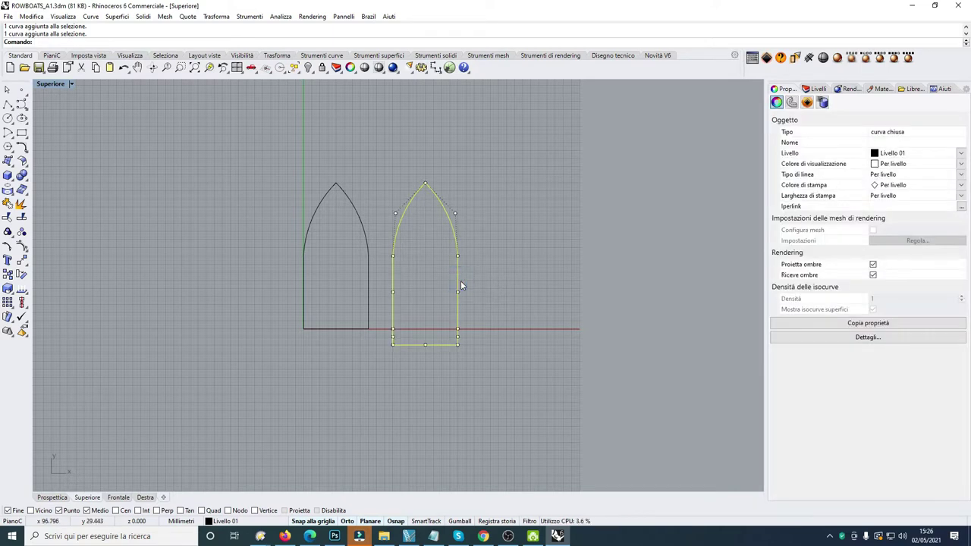
key(ctrl+c)
key(ctrl+v)
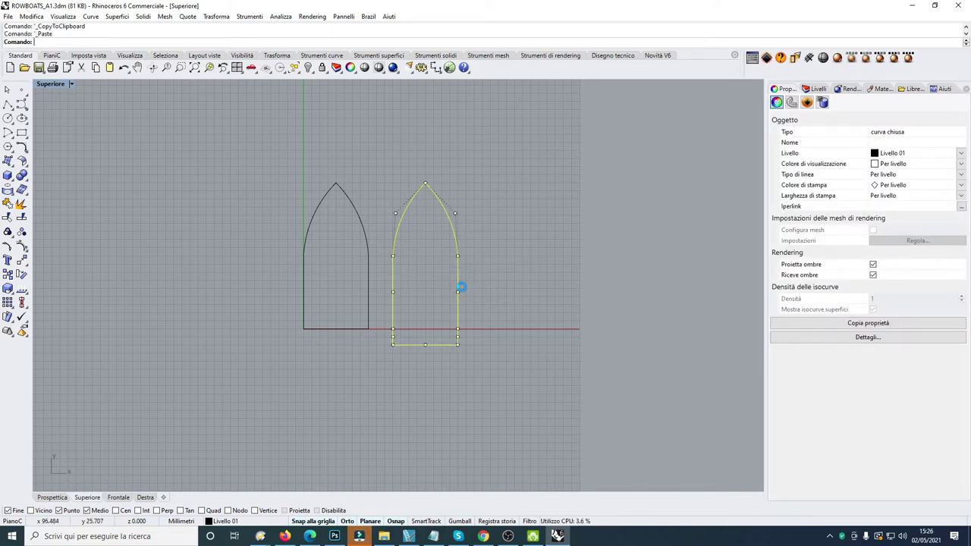
drag(458, 280, 550, 282)
click(519, 253)
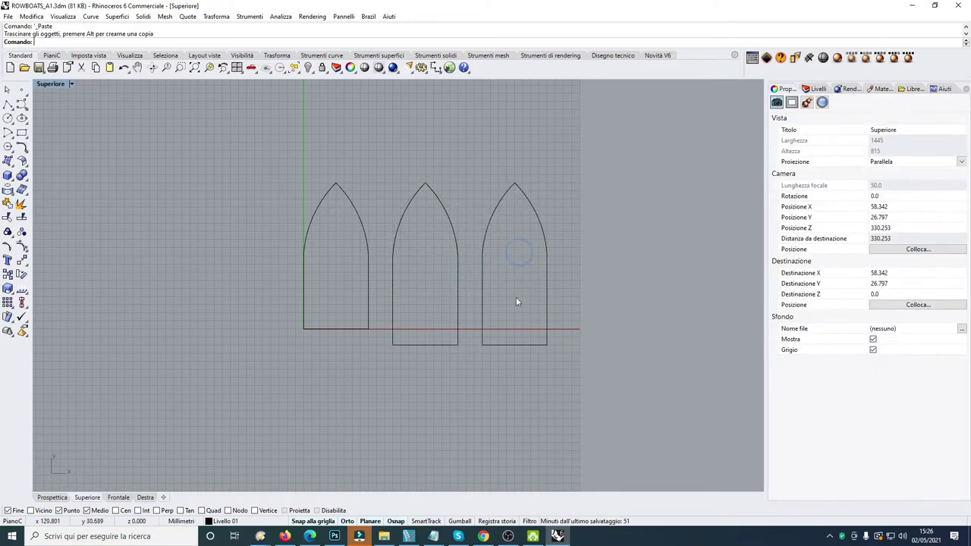
Explode the third outline and delete its bottom edge
click(508, 345)
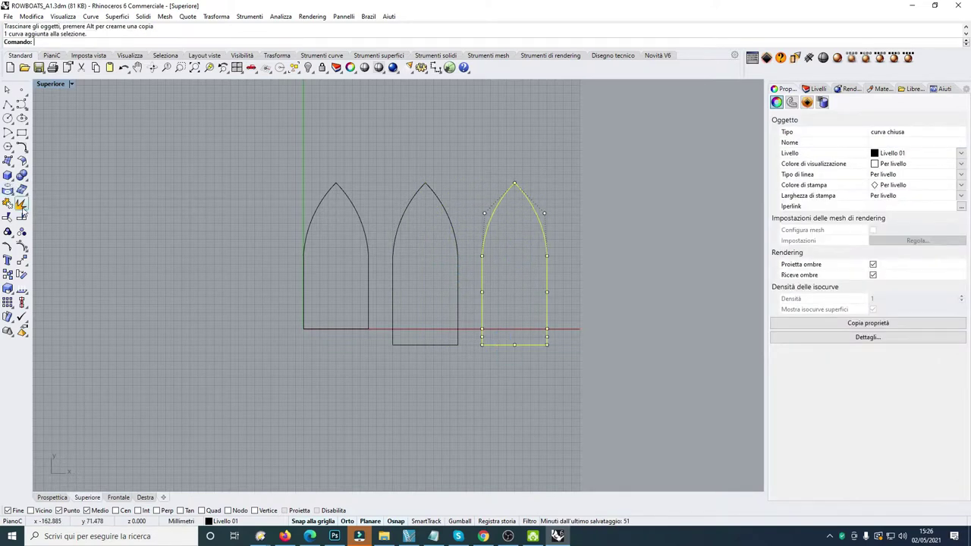
click(22, 203)
click(519, 300)
click(509, 344)
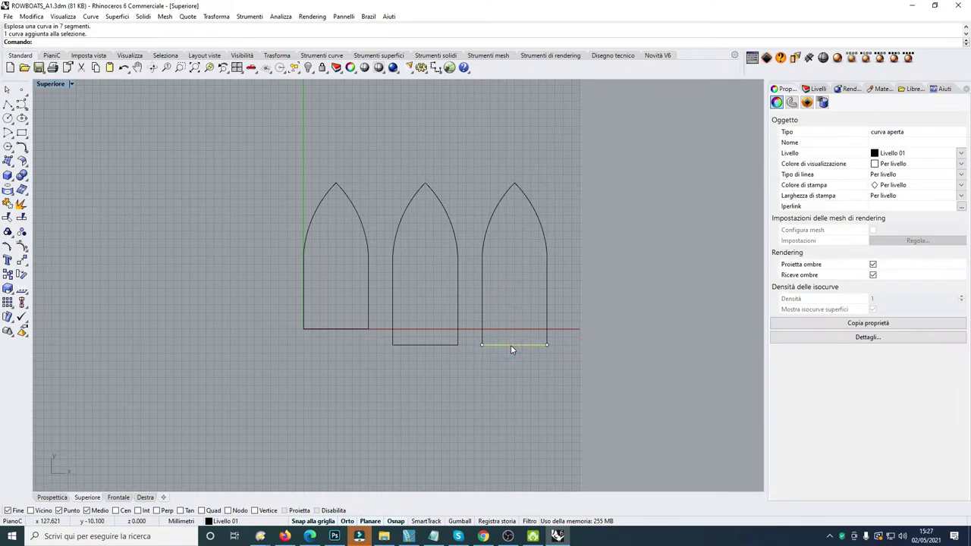
key(Delete)
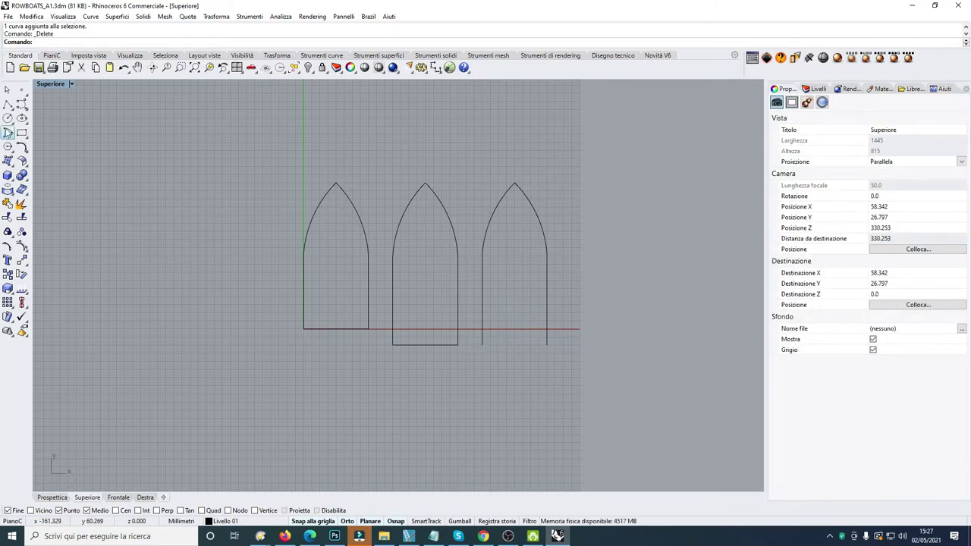
Draw a 10 mm vertical line downward from the lower end of the third outline's left side
click(8, 105)
click(482, 345)
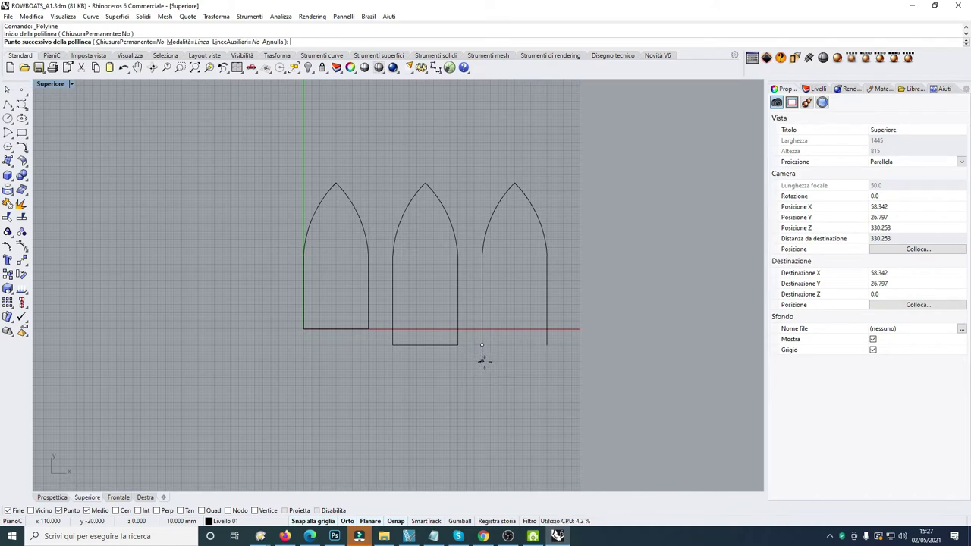
click(482, 361)
key(Return)
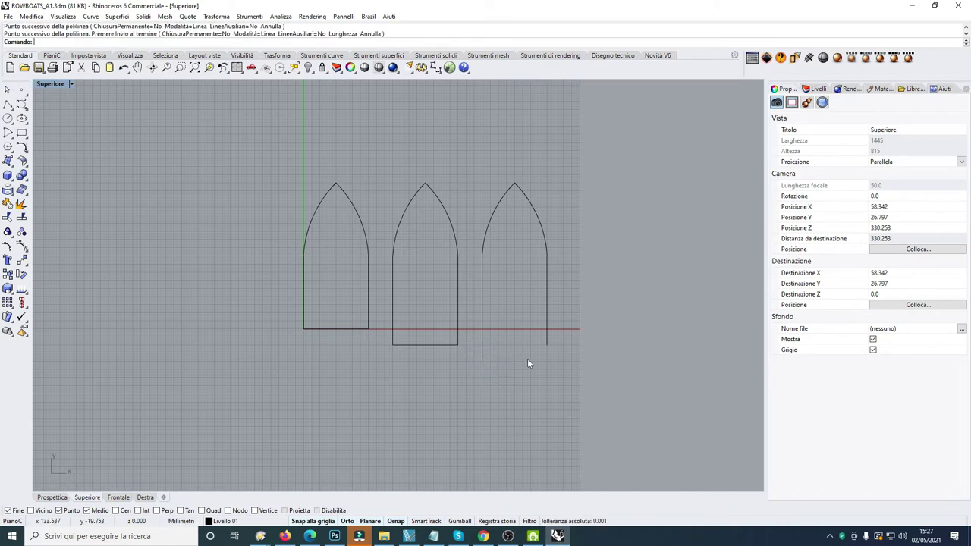
key(Return)
click(547, 346)
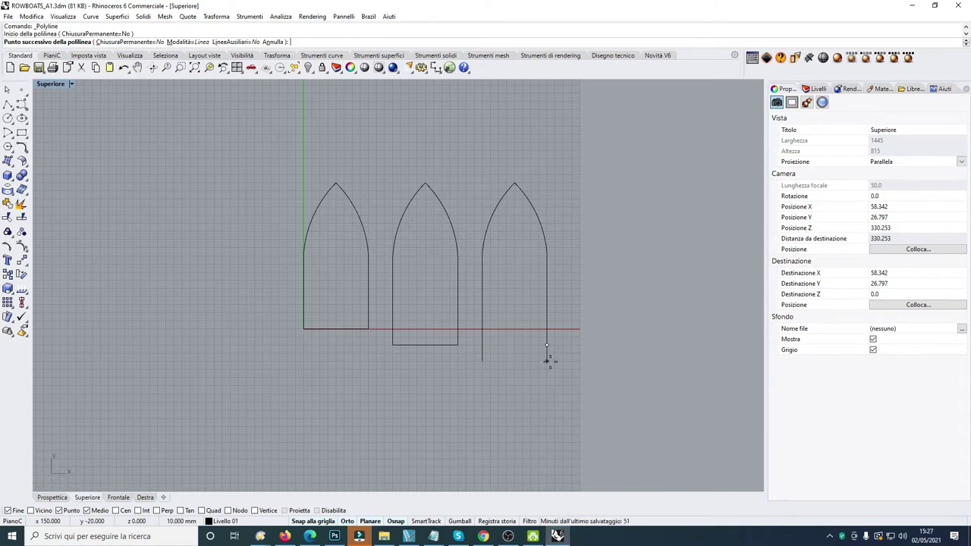
click(547, 361)
click(481, 362)
click(485, 368)
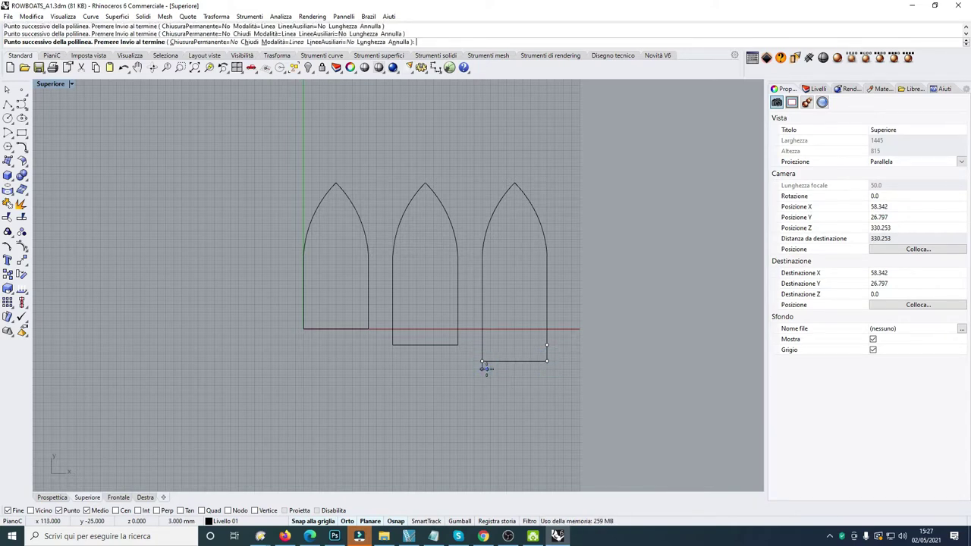
key(Return)
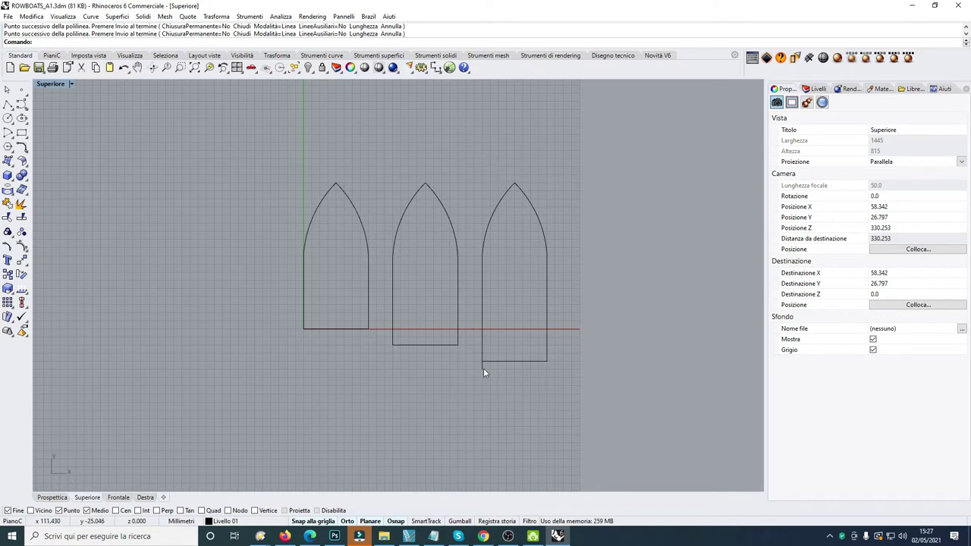
click(483, 368)
key(Delete)
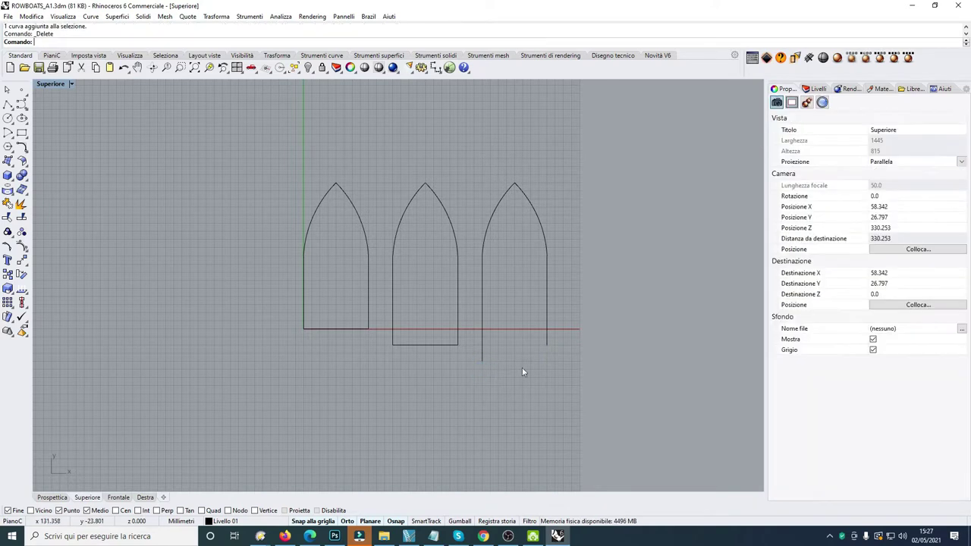
Close the third outline with a polyline from the left extension's lower end, 40 mm across and 10 mm up to the right side's end
key(Return)
click(481, 361)
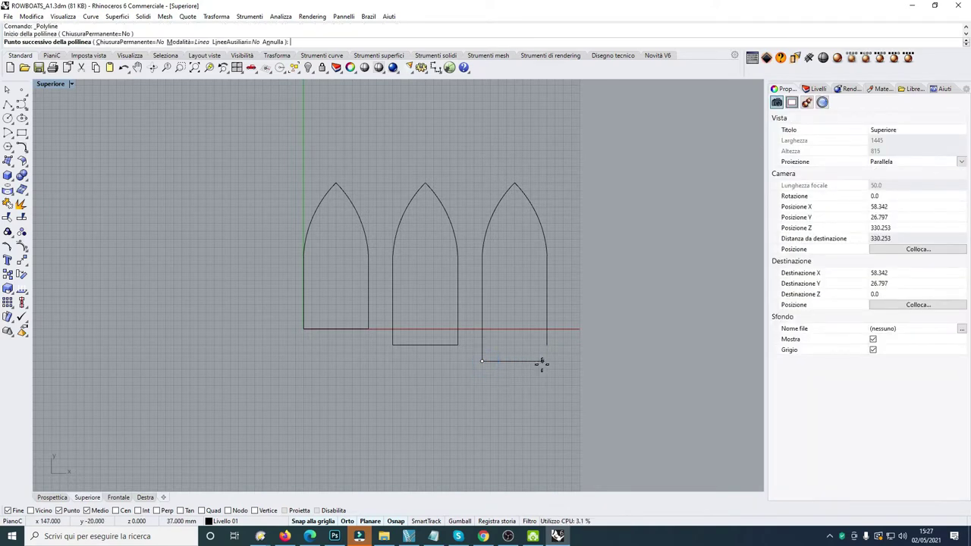
click(546, 361)
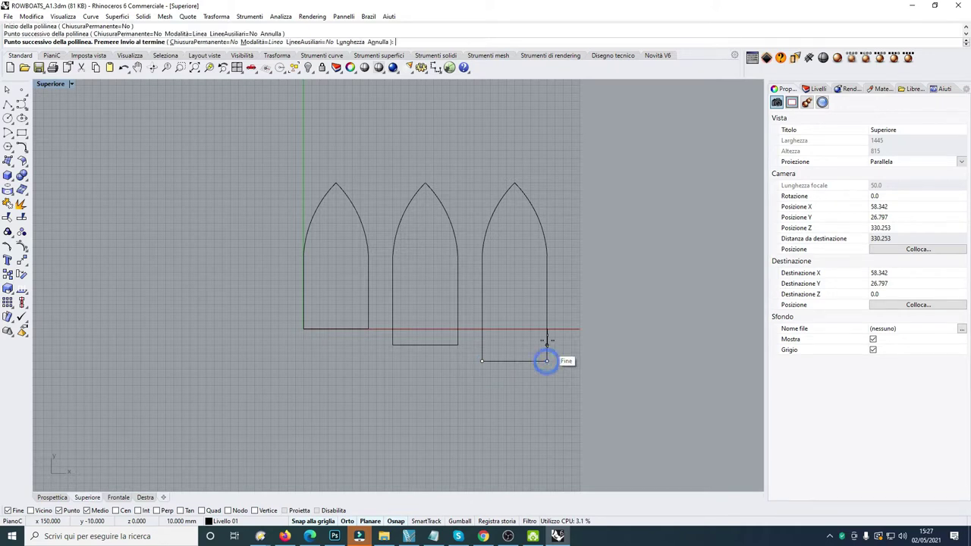
click(546, 345)
key(Return)
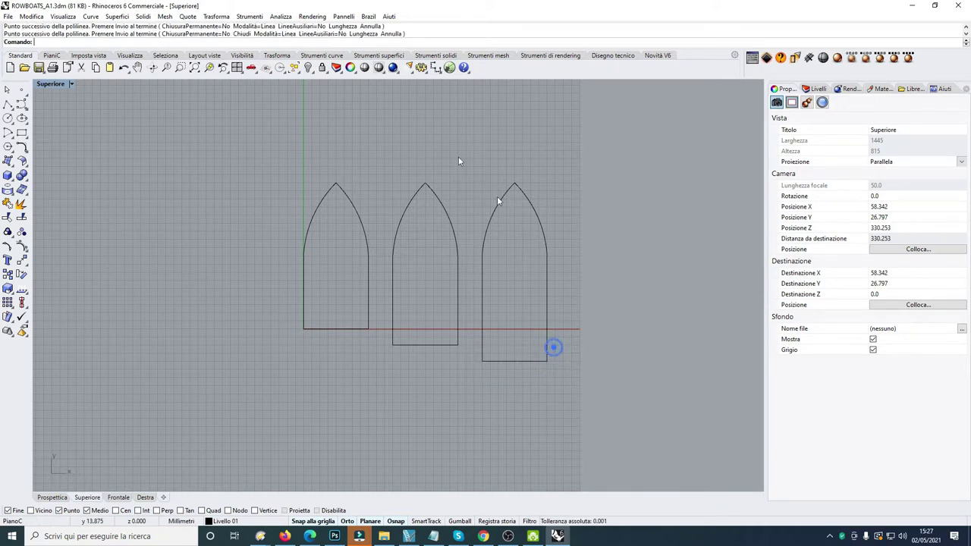
Join all segments of the third outline into one closed curve
drag(453, 140, 574, 409)
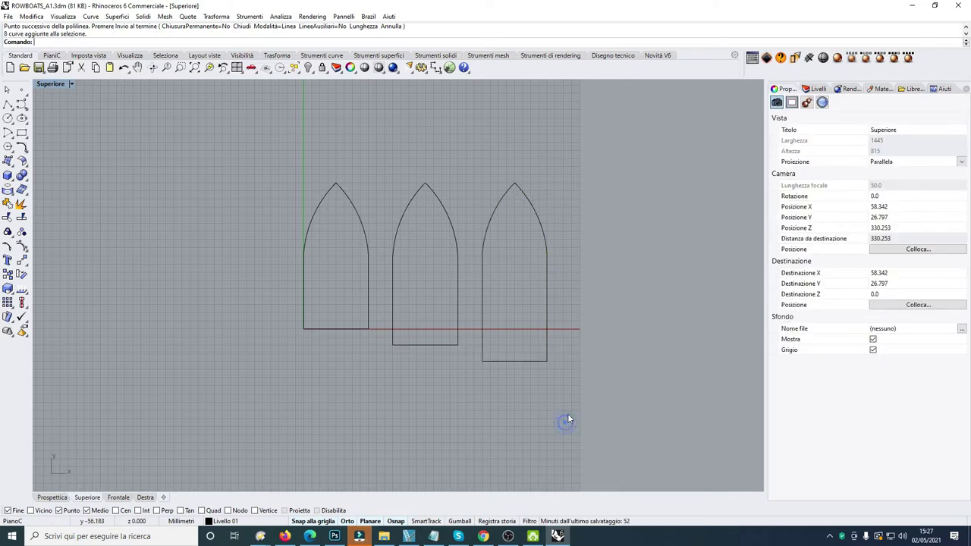
drag(474, 168, 573, 444)
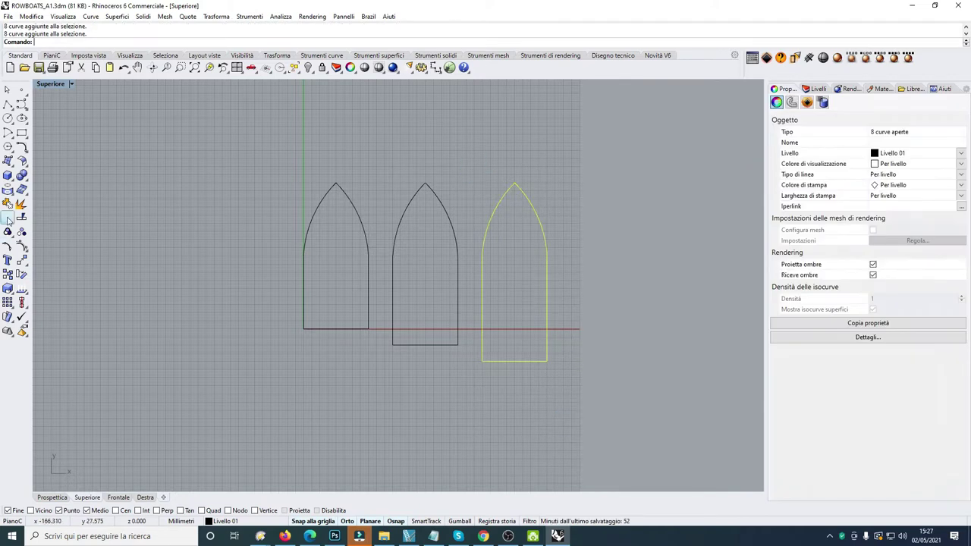
click(8, 203)
click(504, 262)
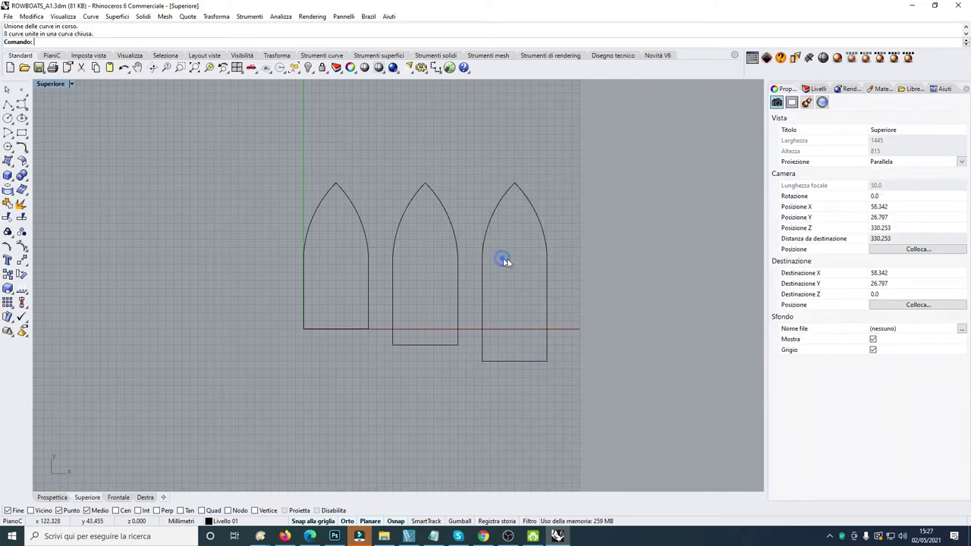
Check that each of the three pointed outlines selects as a single closed curve
click(547, 287)
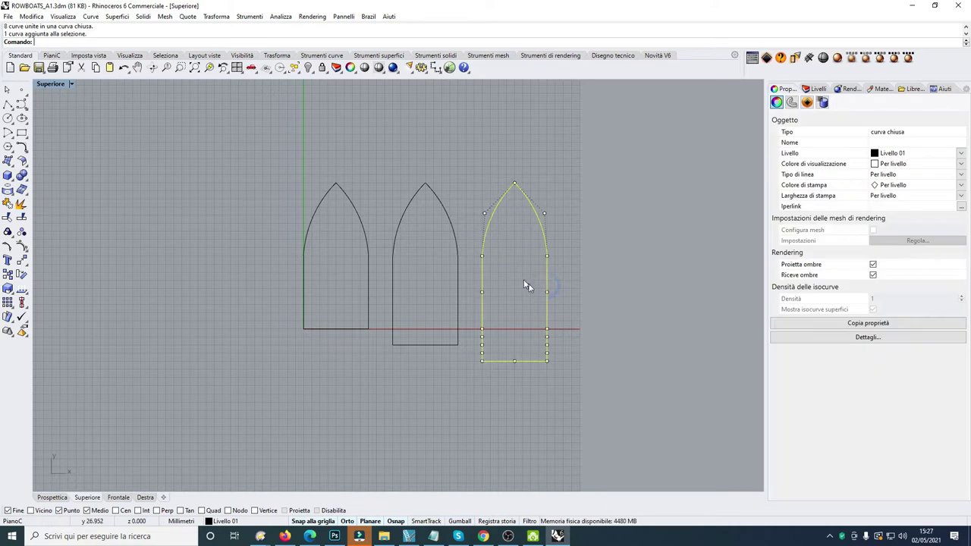
click(453, 270)
click(483, 263)
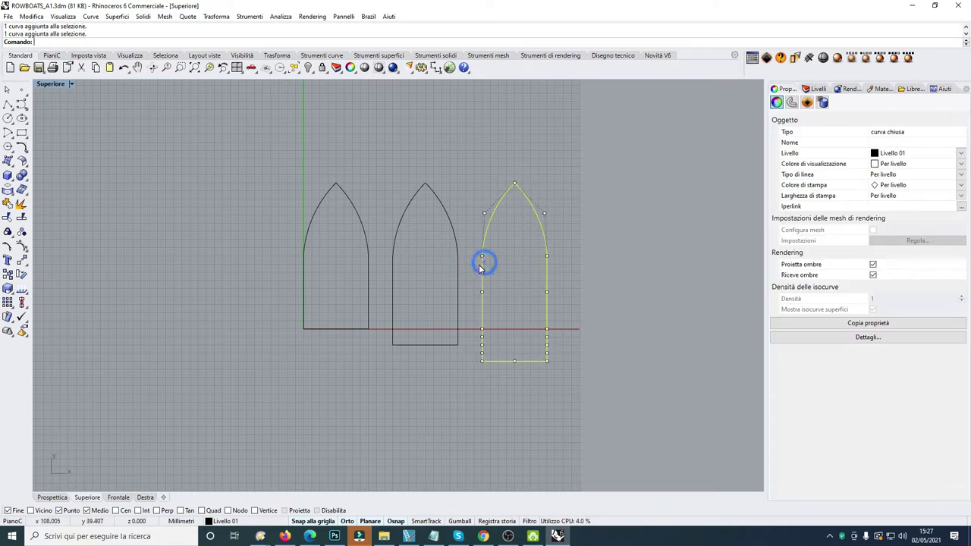
click(526, 262)
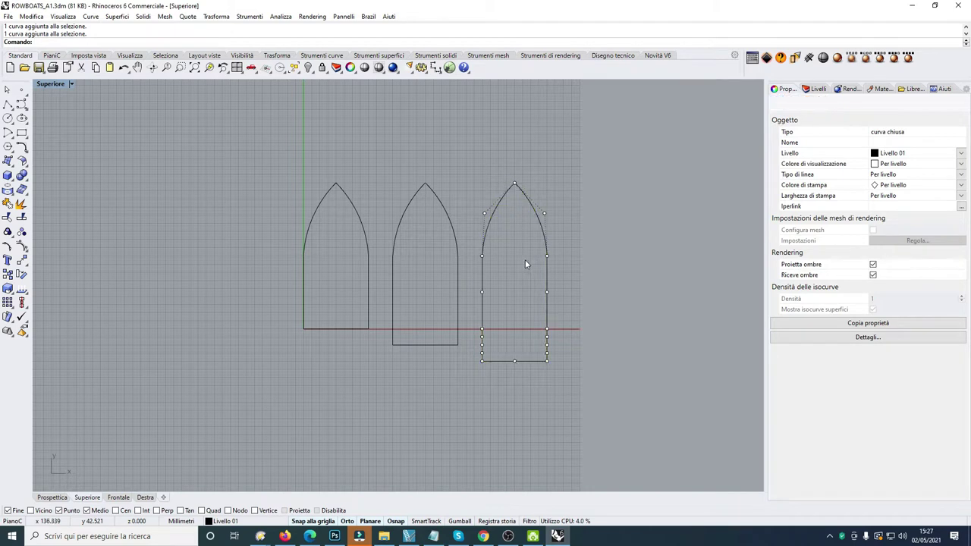
click(483, 271)
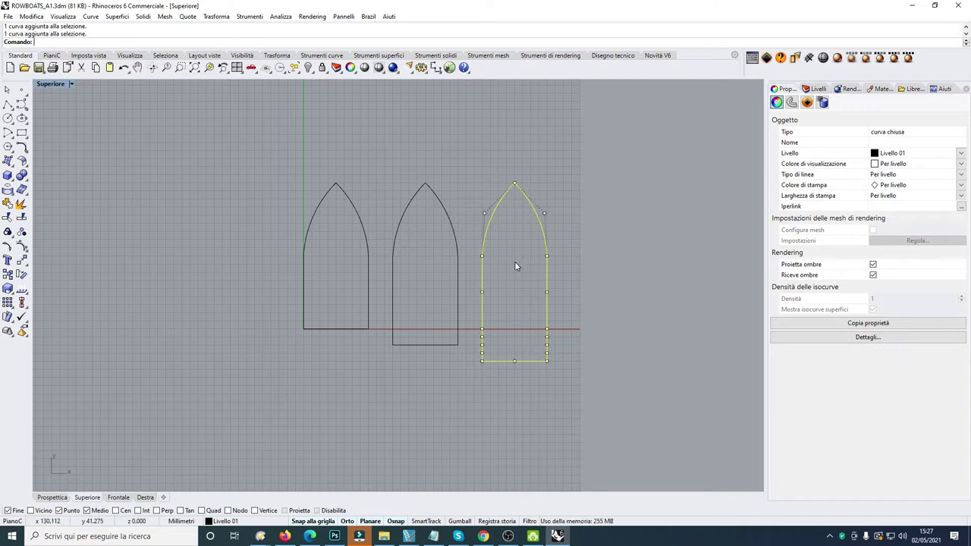
click(508, 281)
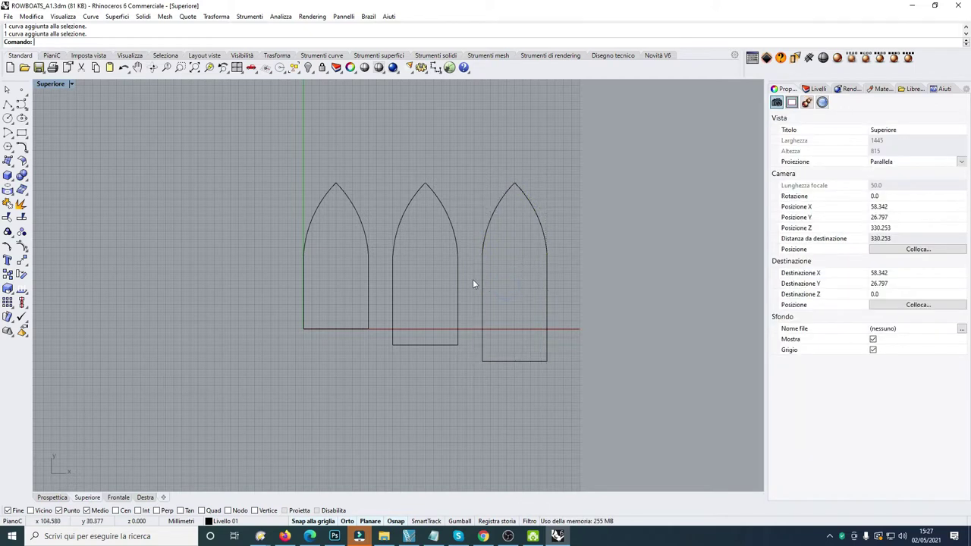
click(483, 272)
click(388, 263)
click(392, 263)
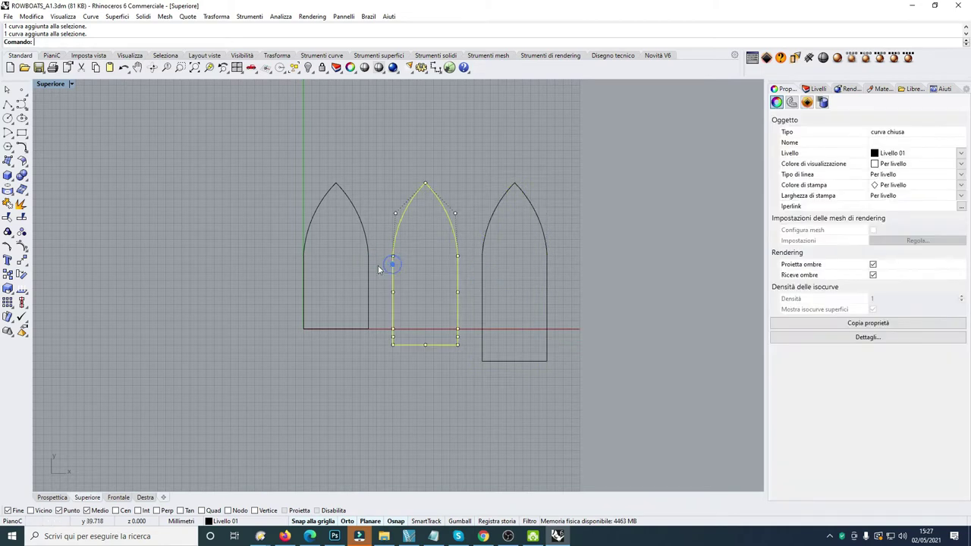
click(366, 260)
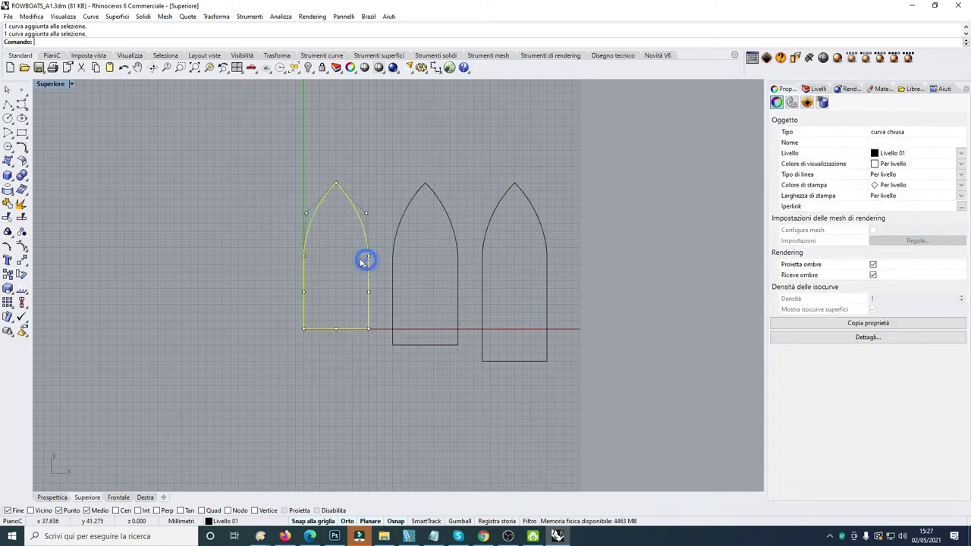
click(452, 266)
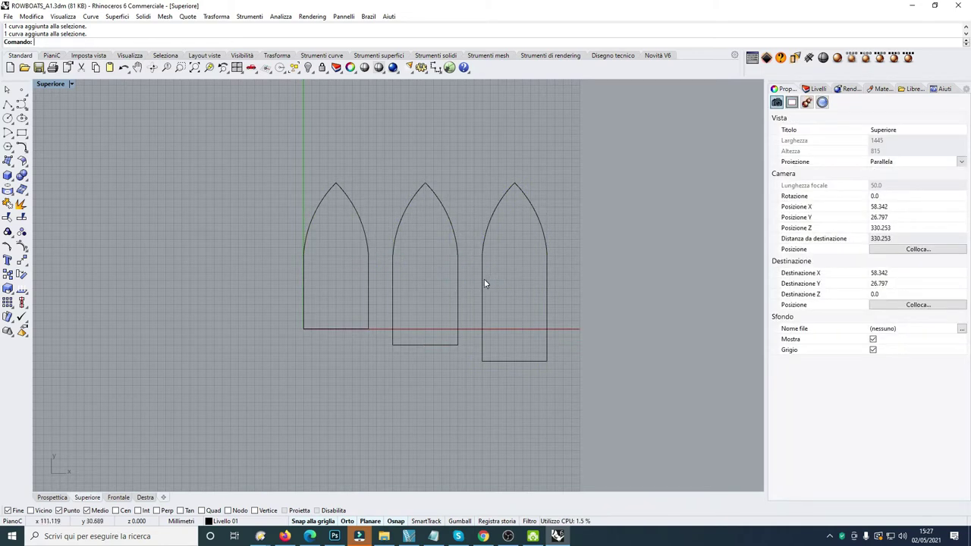
click(483, 282)
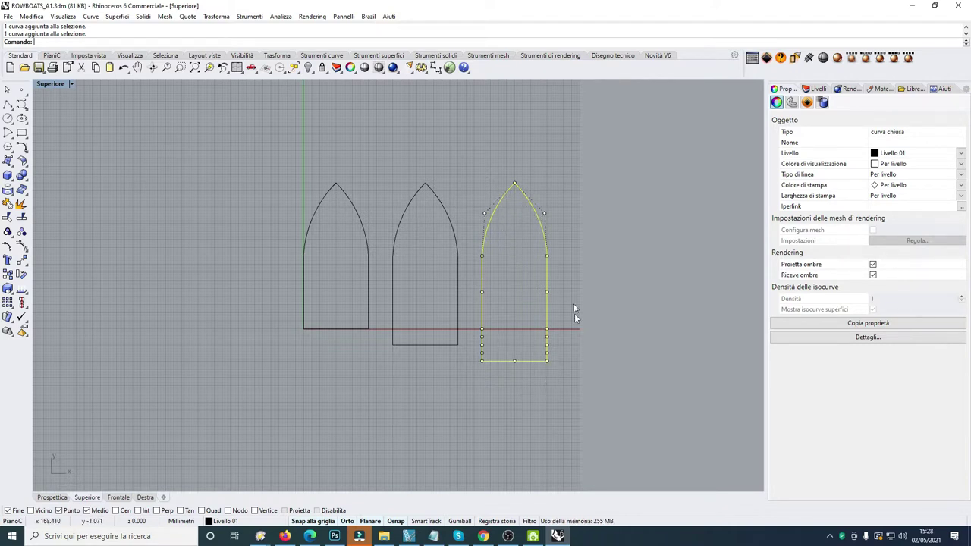
click(527, 260)
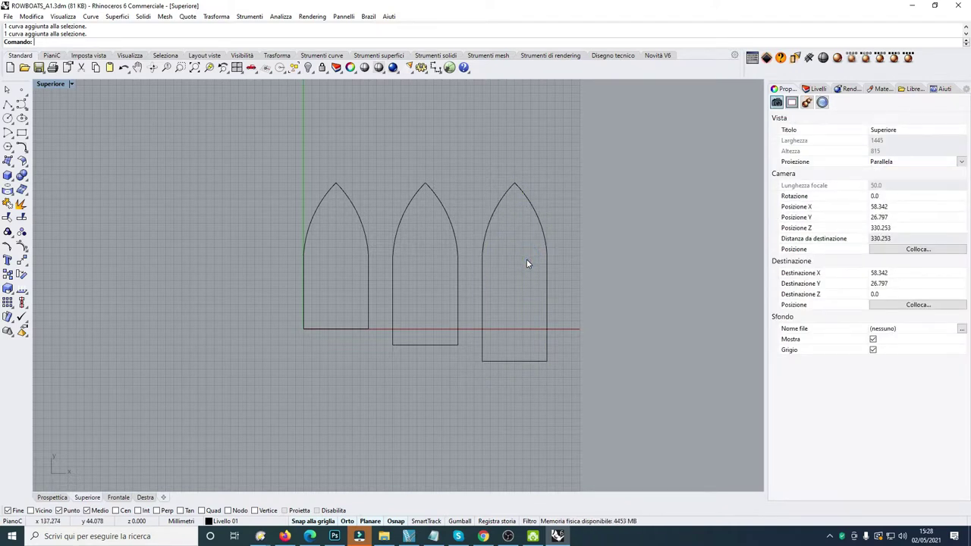
Duplicate the third outline and place the copy beyond the first outline, with its left side at about x -74 mm
click(483, 317)
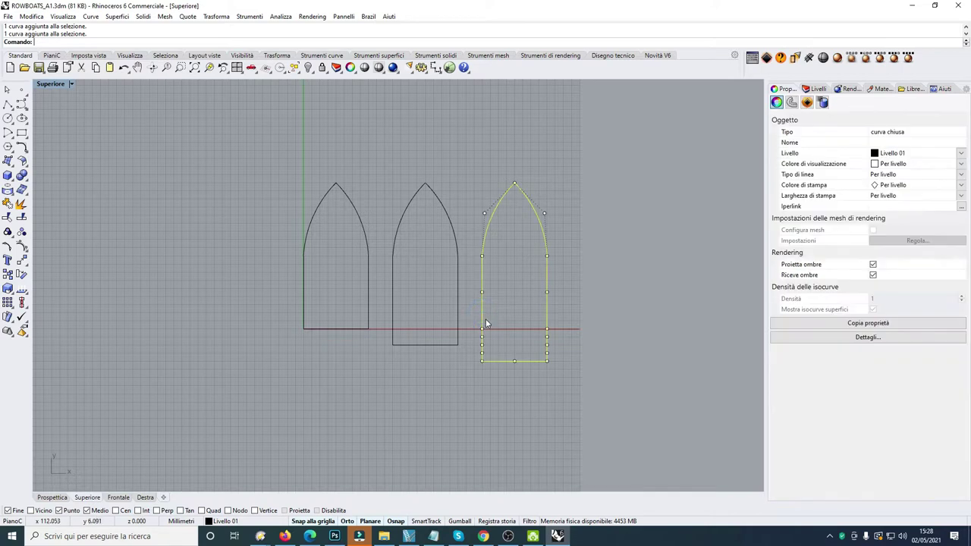
key(ctrl+c)
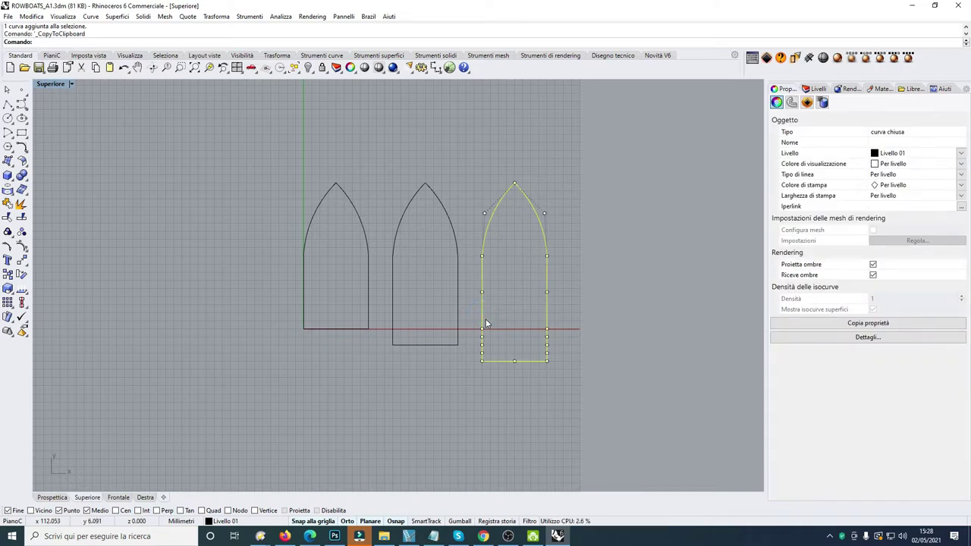
key(ctrl+v)
drag(482, 312, 183, 317)
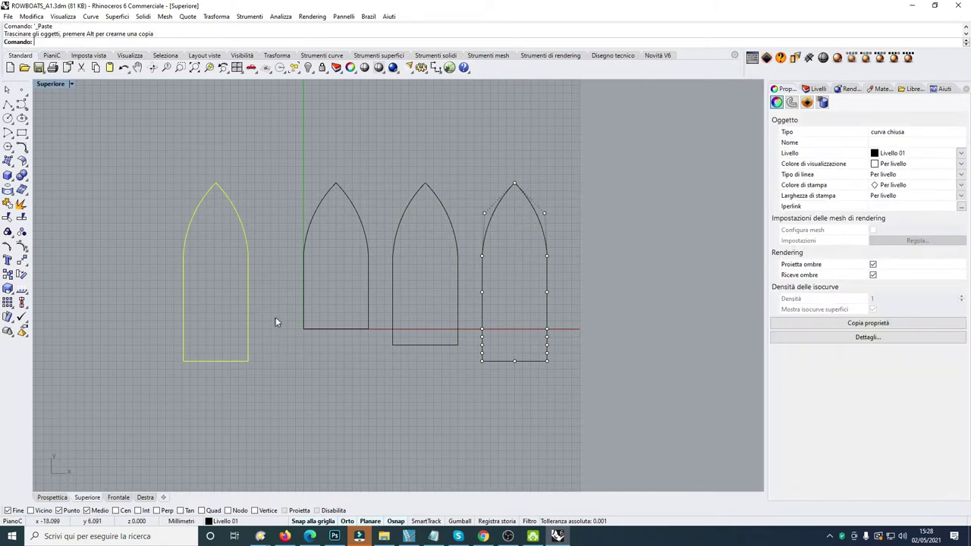
click(275, 320)
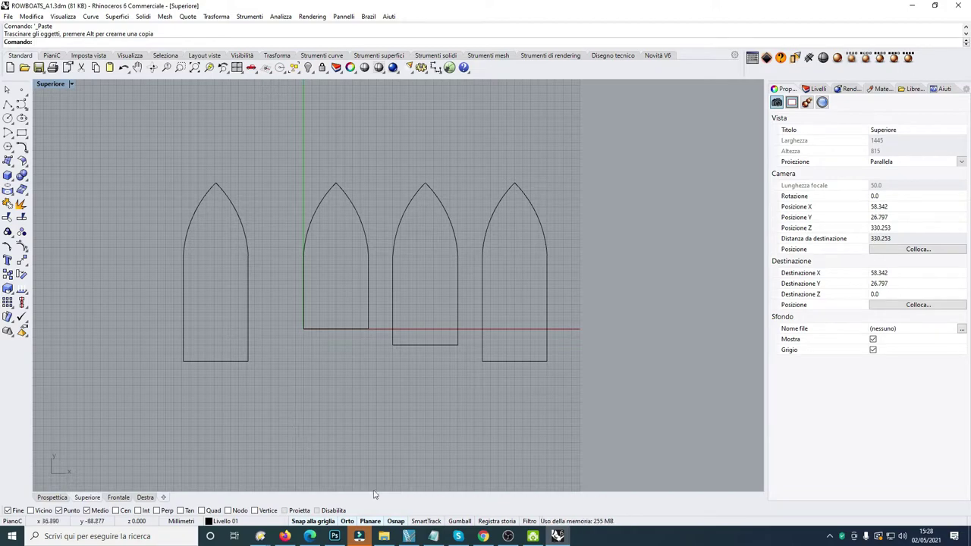
Switch to Chrome to examine the rowing boat reference images, including the Ontario Whitehall plan, and return to Rhinoceros
click(483, 536)
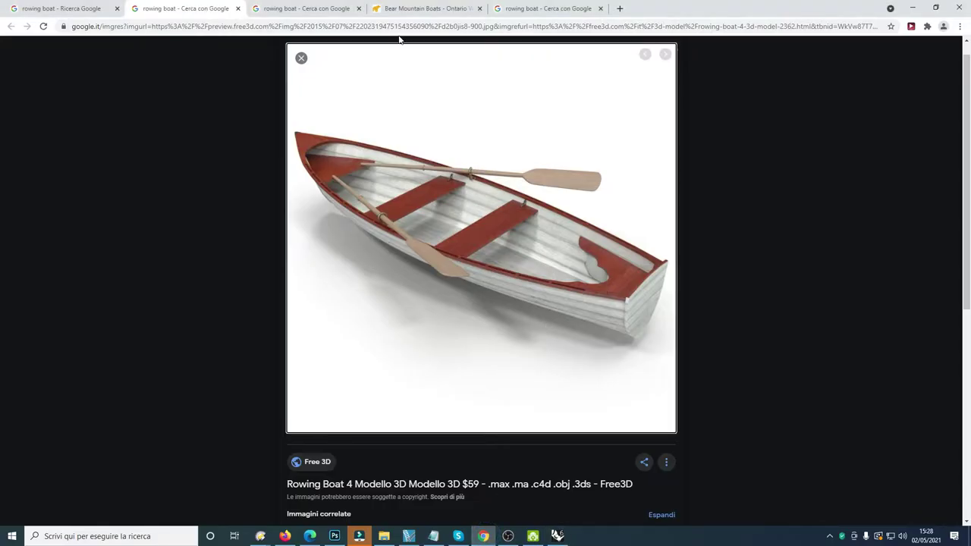
click(295, 7)
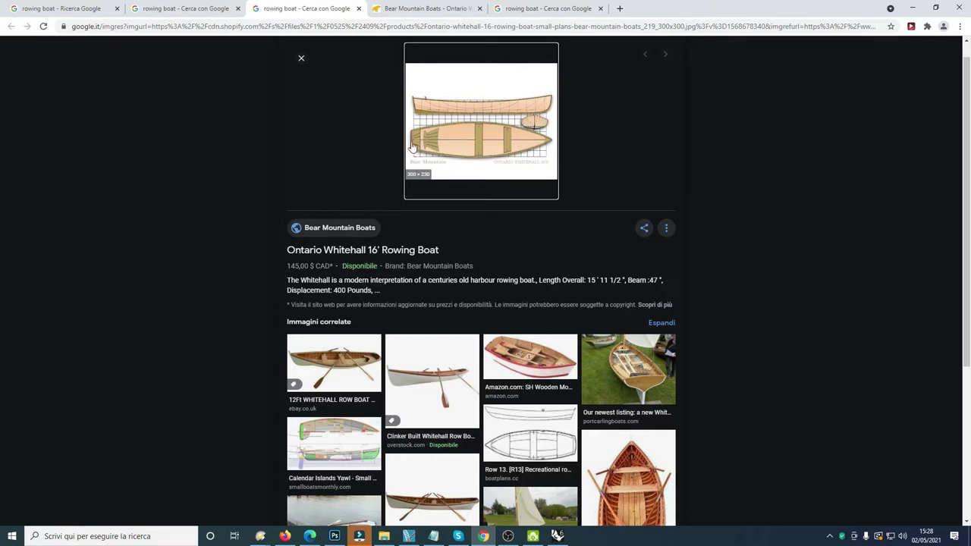
click(558, 537)
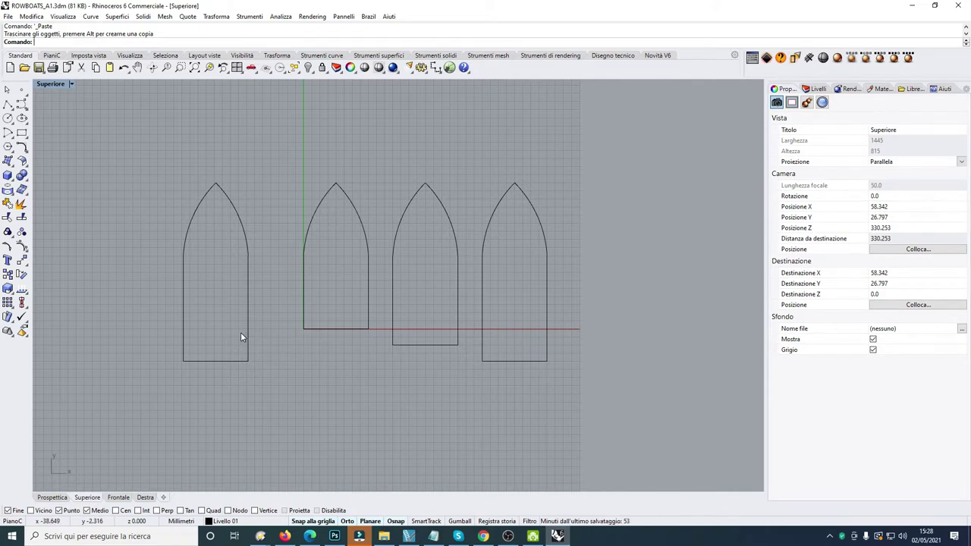
Explode the copied outline and delete the straight segments of its left side
click(183, 317)
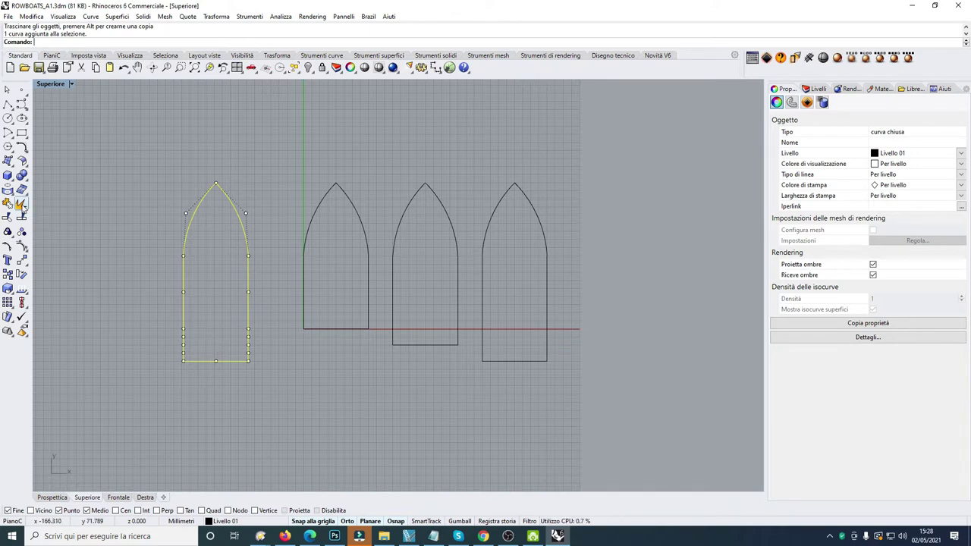
click(21, 203)
click(119, 220)
click(182, 278)
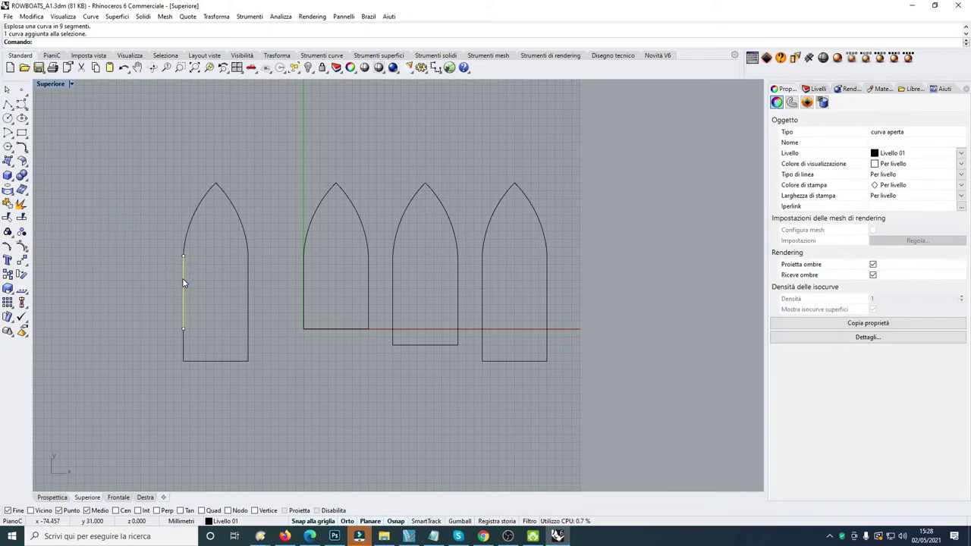
key(Delete)
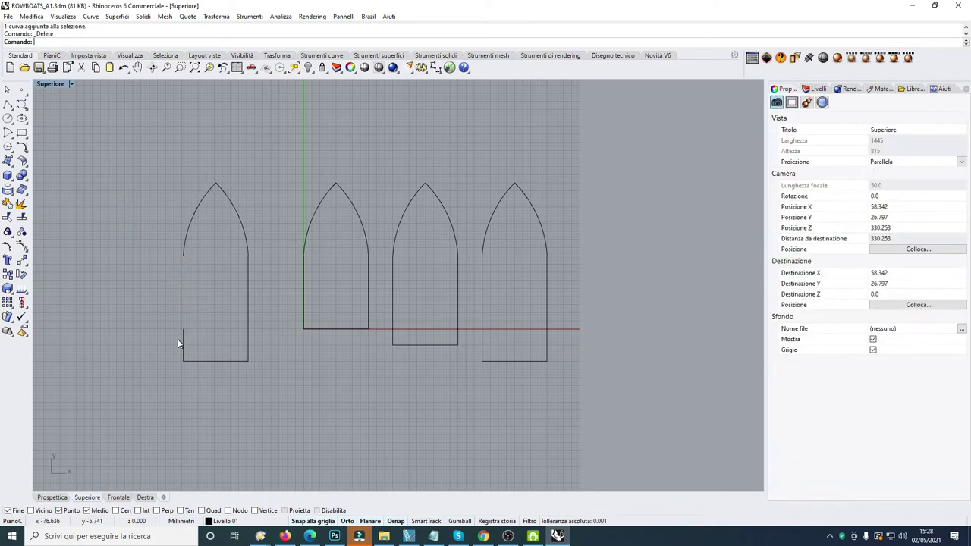
click(182, 346)
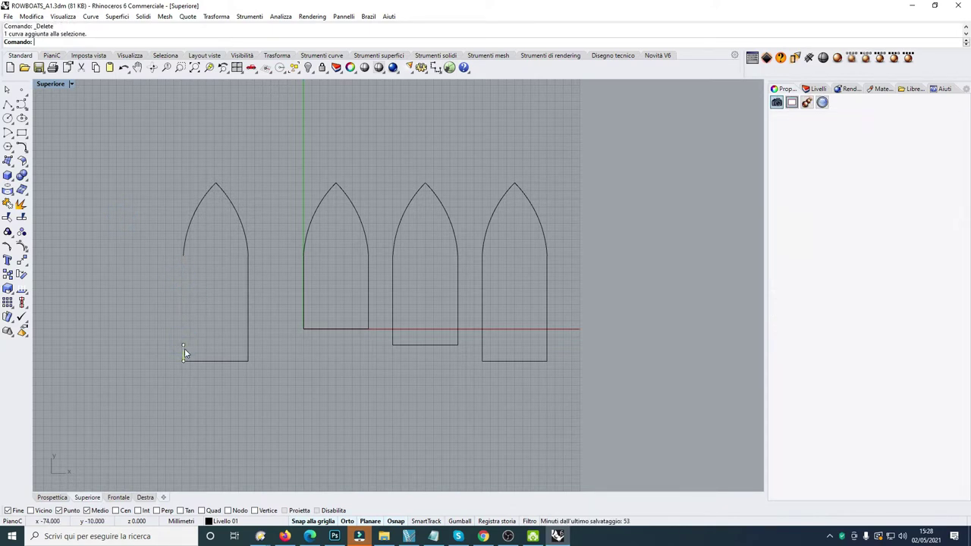
key(Delete)
Delete the straight segments of the copied outline's right side, keeping the bow arcs and bottom edge
click(248, 308)
key(Delete)
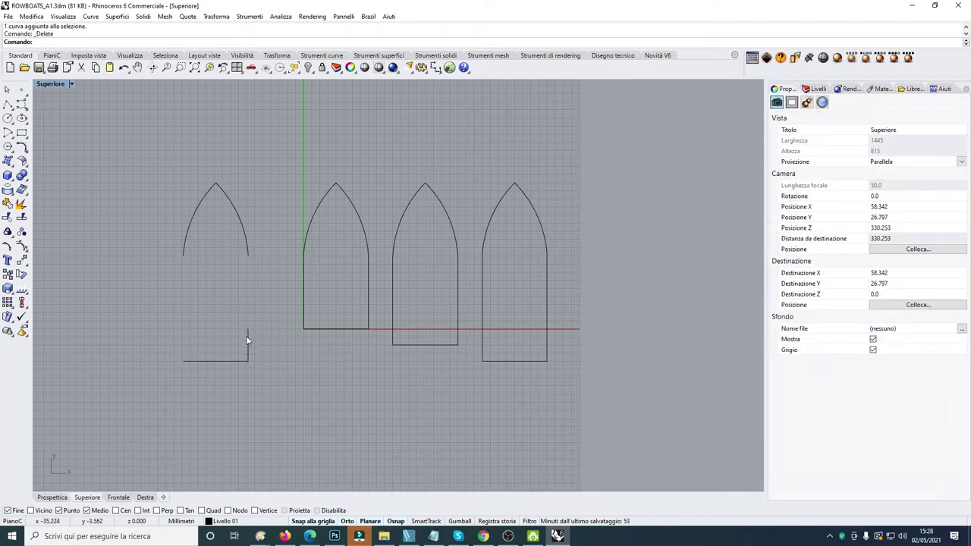
click(248, 341)
key(Delete)
click(248, 345)
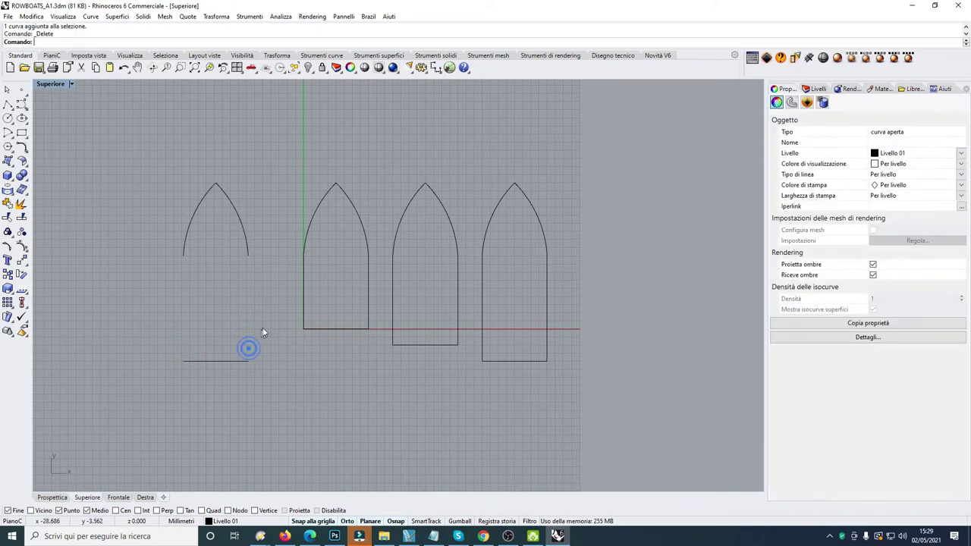
key(Delete)
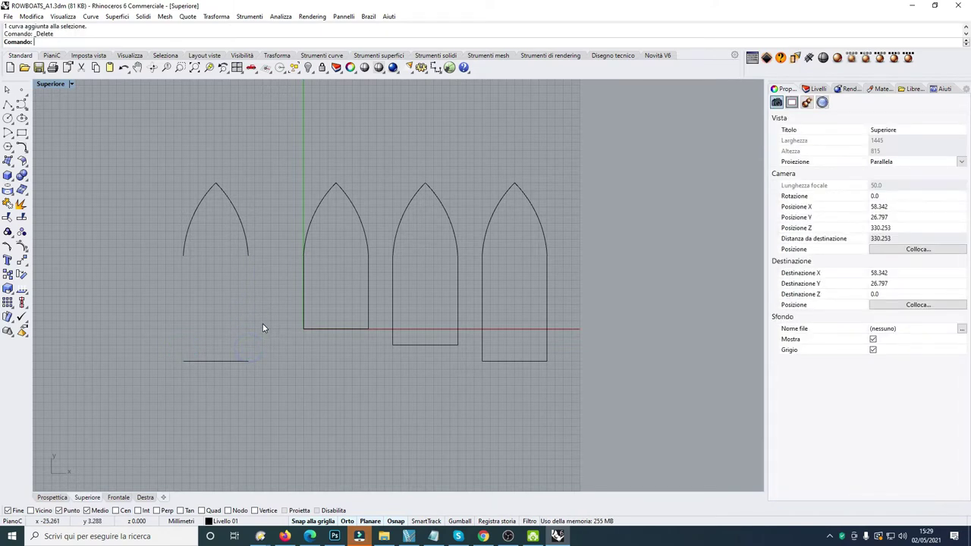
Draw a 23 mm vertical line downward from the lower end of the copy's left bow arc
click(8, 104)
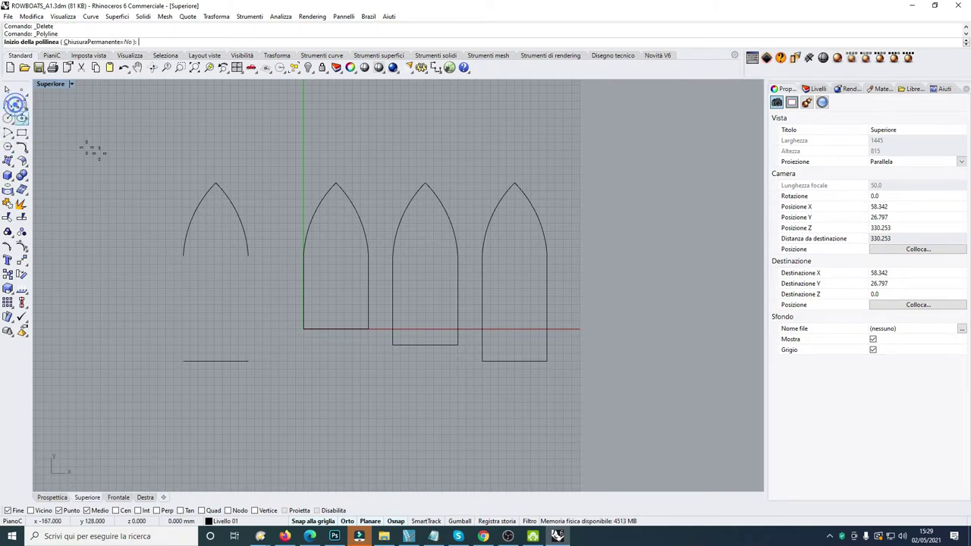
click(182, 255)
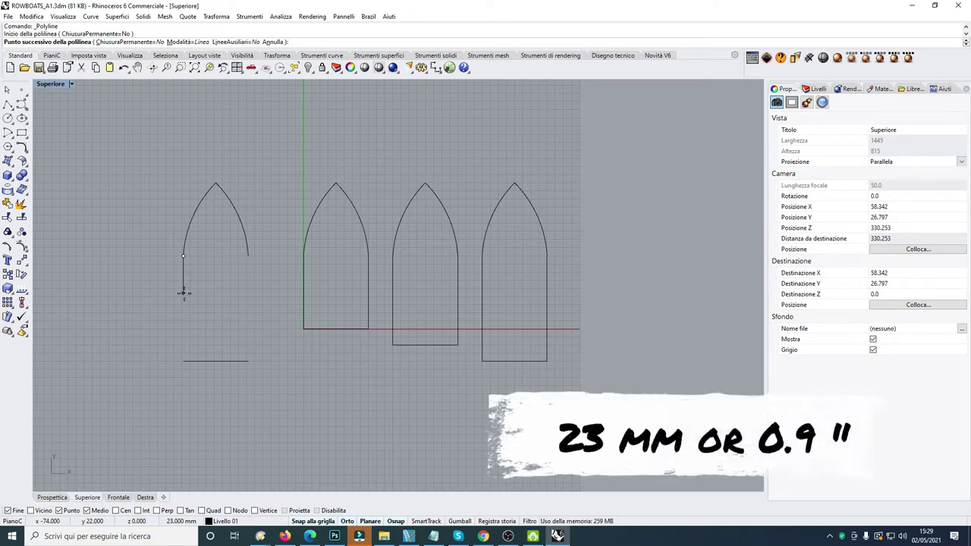
click(183, 294)
key(Return)
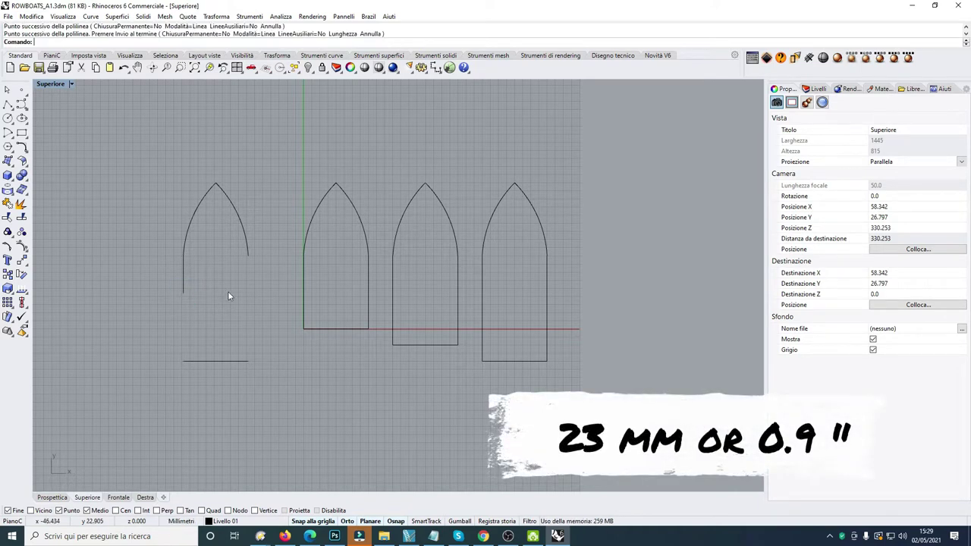
Draw a 16 mm horizontal line leftward from the midpoint of the copy's bottom edge
click(185, 362)
click(177, 338)
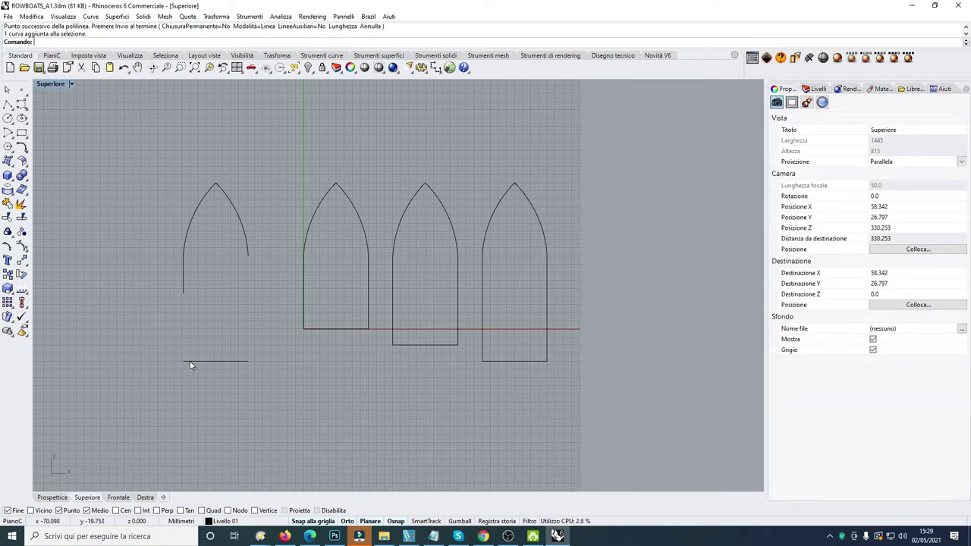
click(191, 363)
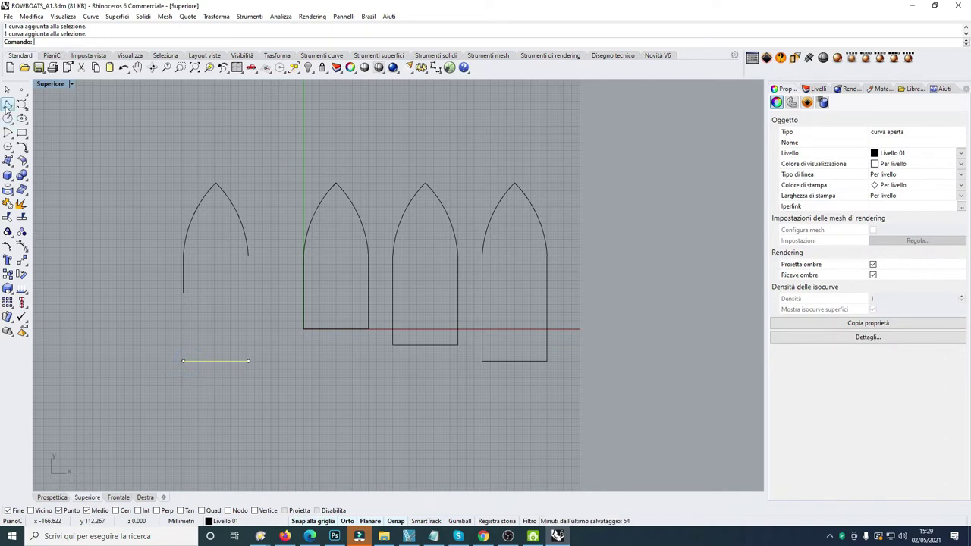
click(7, 104)
click(215, 361)
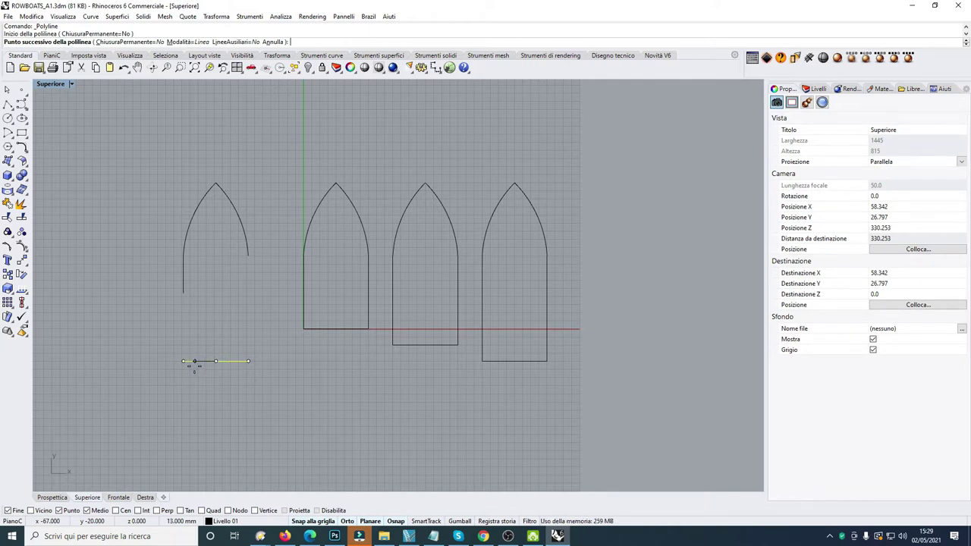
scroll(193, 364, up, 4)
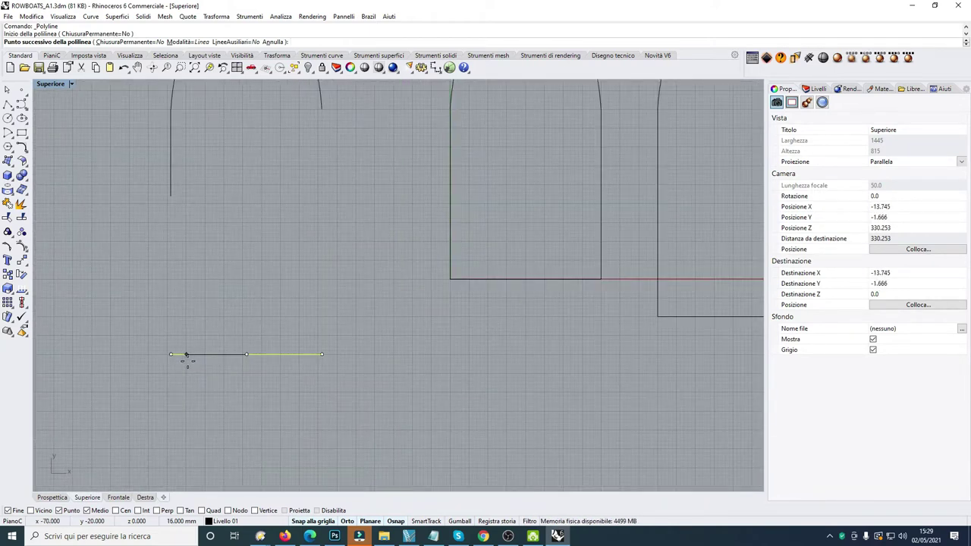
click(185, 355)
key(Return)
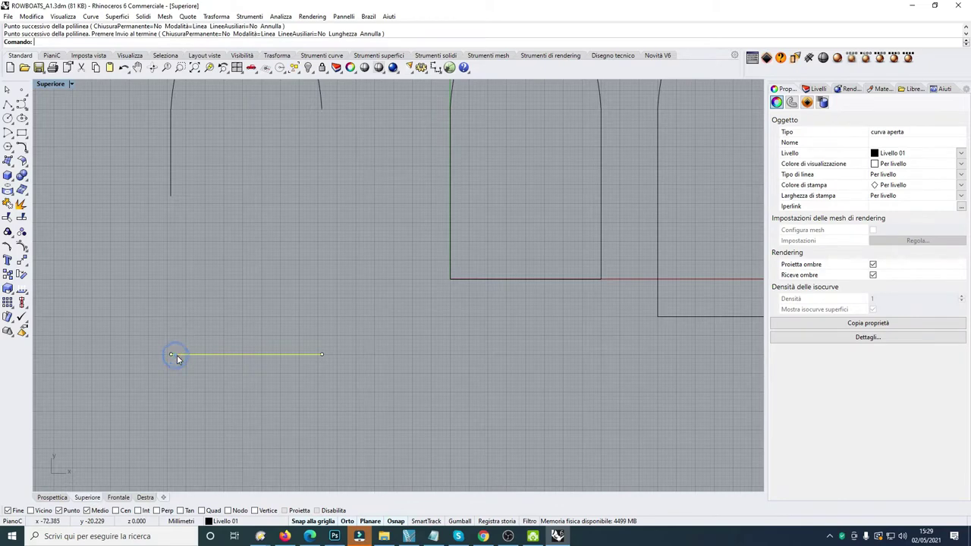
Delete the copied outline's original full-width bottom edge, keeping the 16 mm half line
key(Delete)
scroll(188, 292, down, 3)
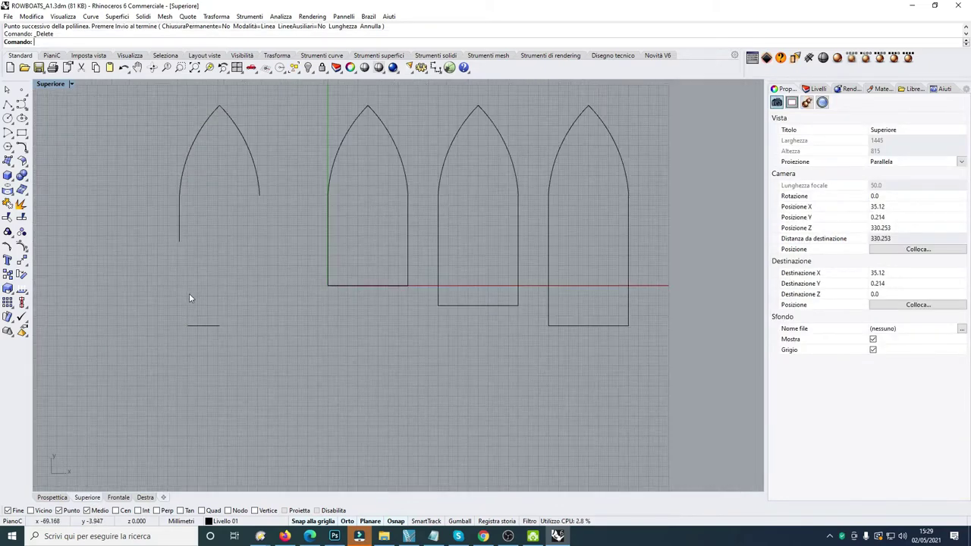
Draw an arc from the lower end of the copy's left vertical line to the 16 mm line's left end, starting vertically downward
click(8, 133)
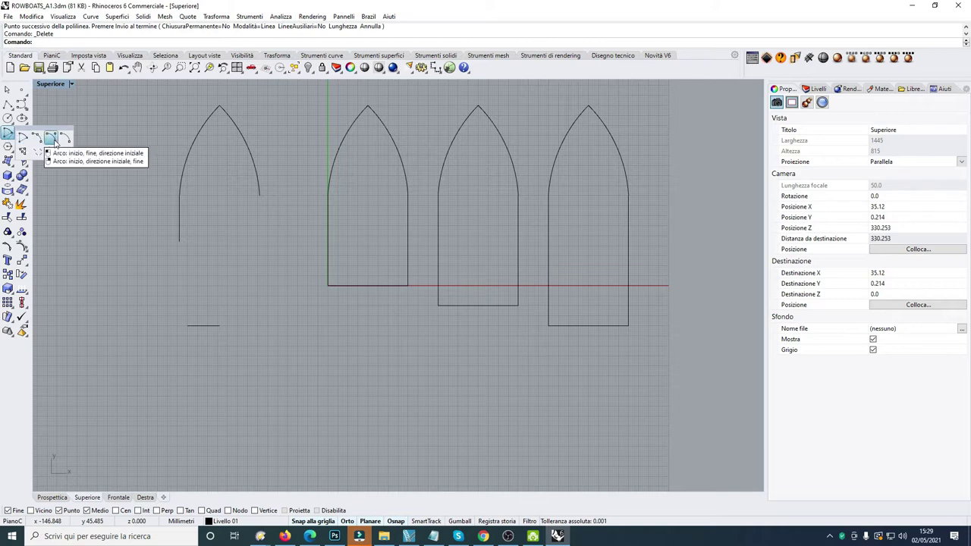
click(52, 139)
click(179, 241)
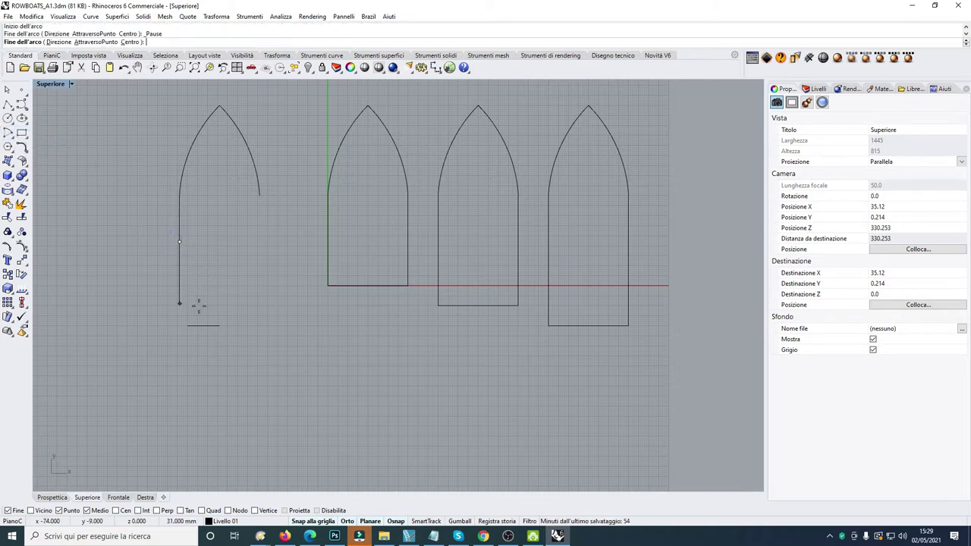
click(187, 326)
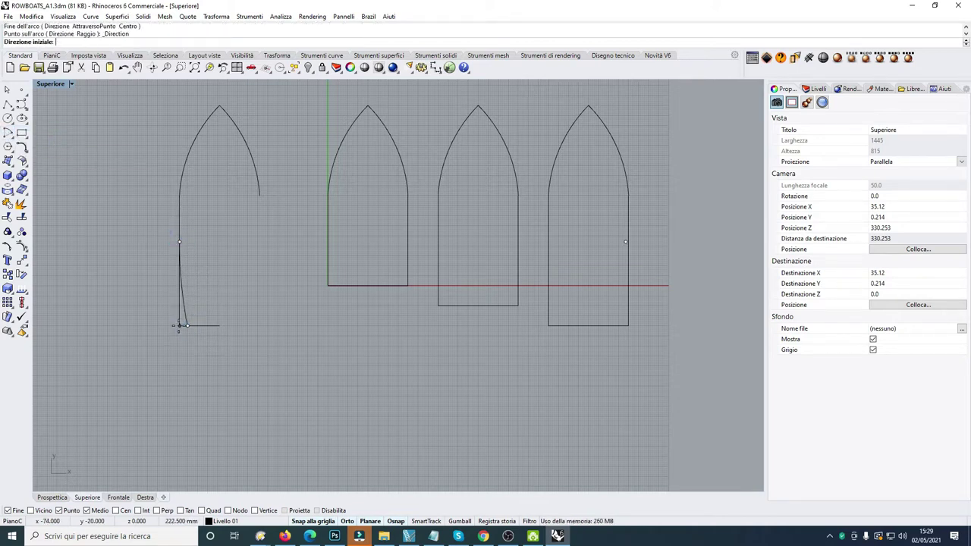
click(179, 326)
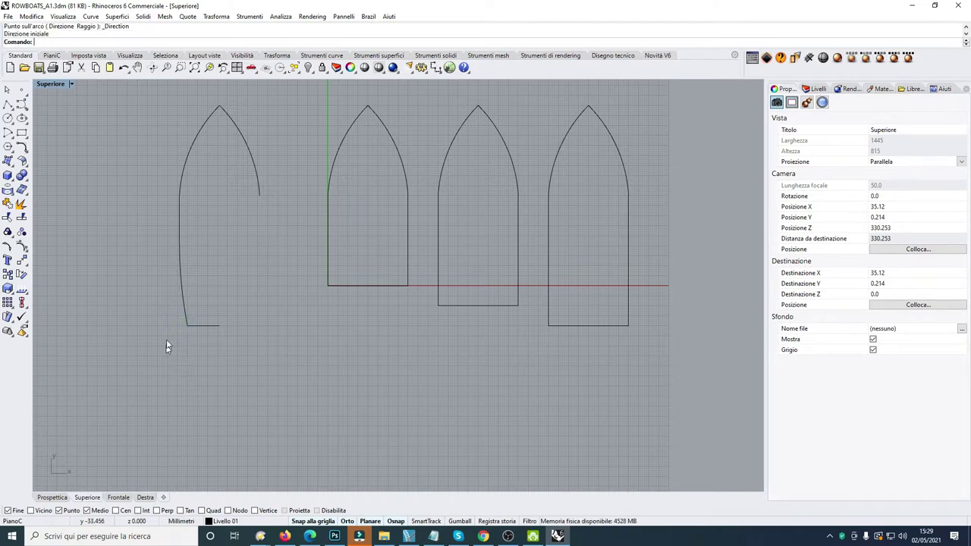
Mirror the stern arc and the 16 mm bottom line across the vertical axis through the bottom line's inner end
click(183, 308)
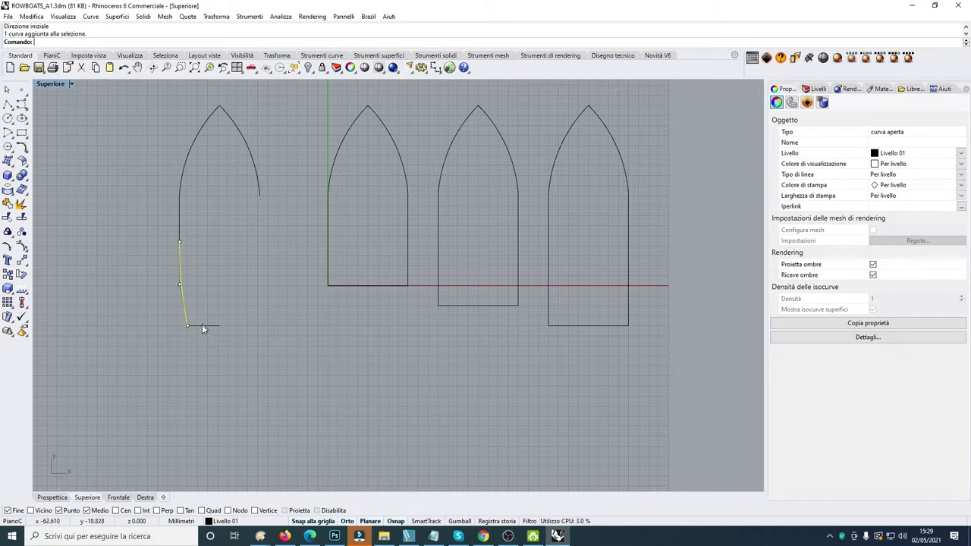
click(202, 325)
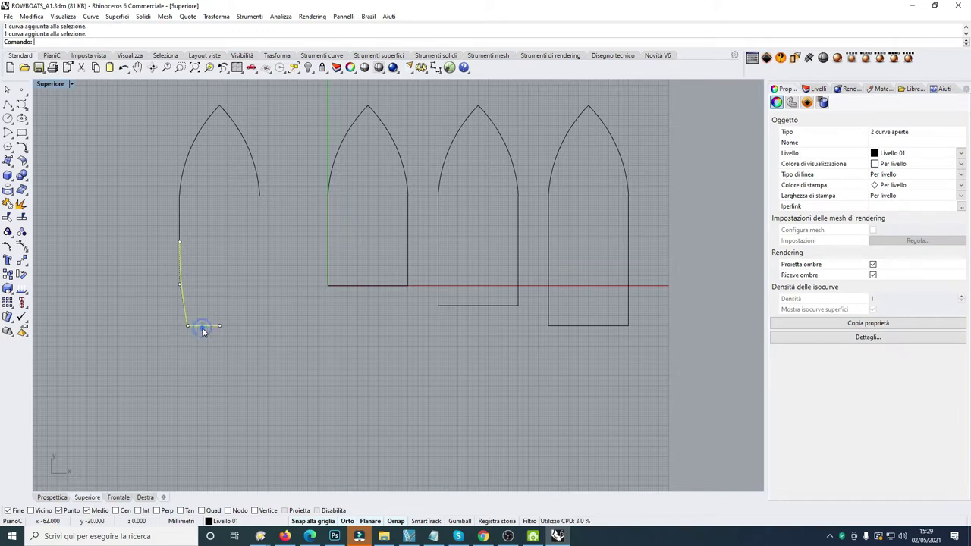
click(23, 263)
click(109, 265)
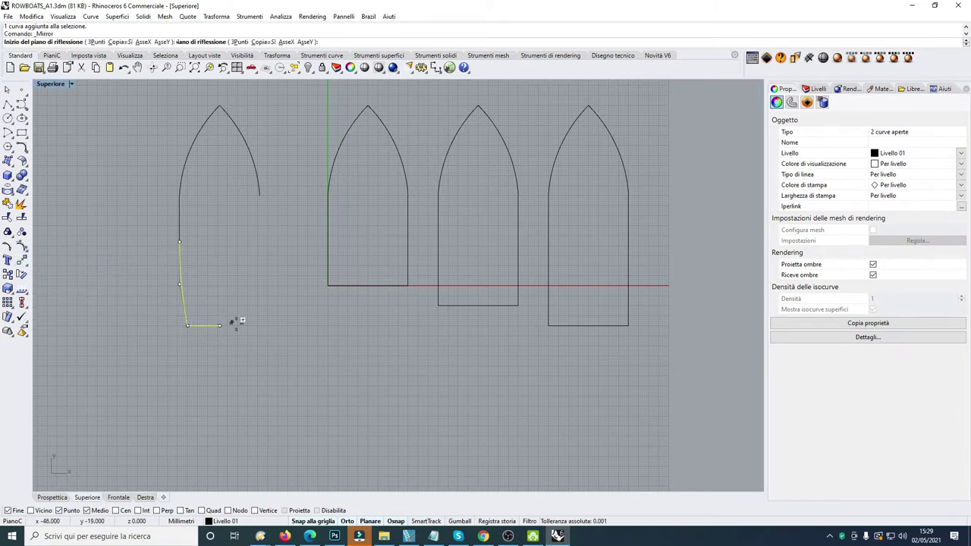
click(219, 325)
click(210, 243)
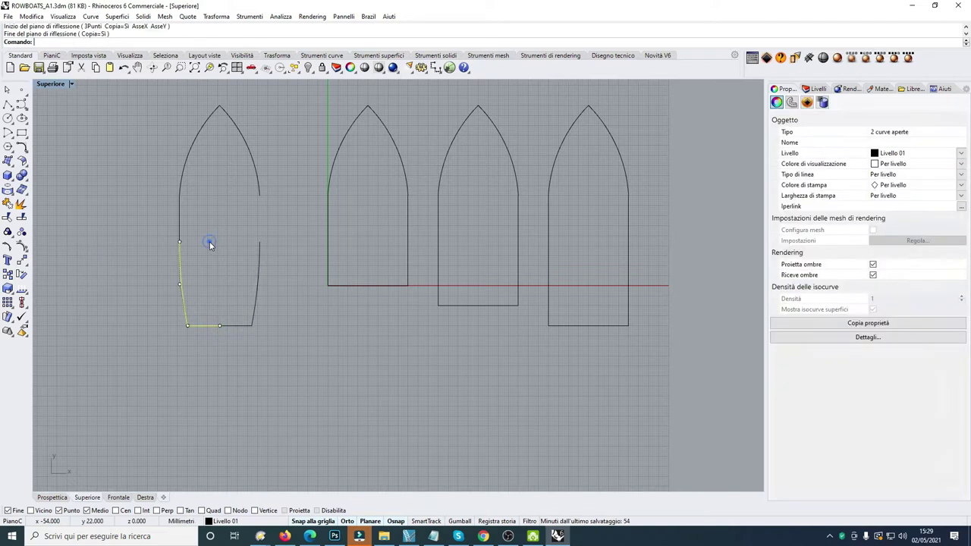
right_click(220, 241)
key(Escape)
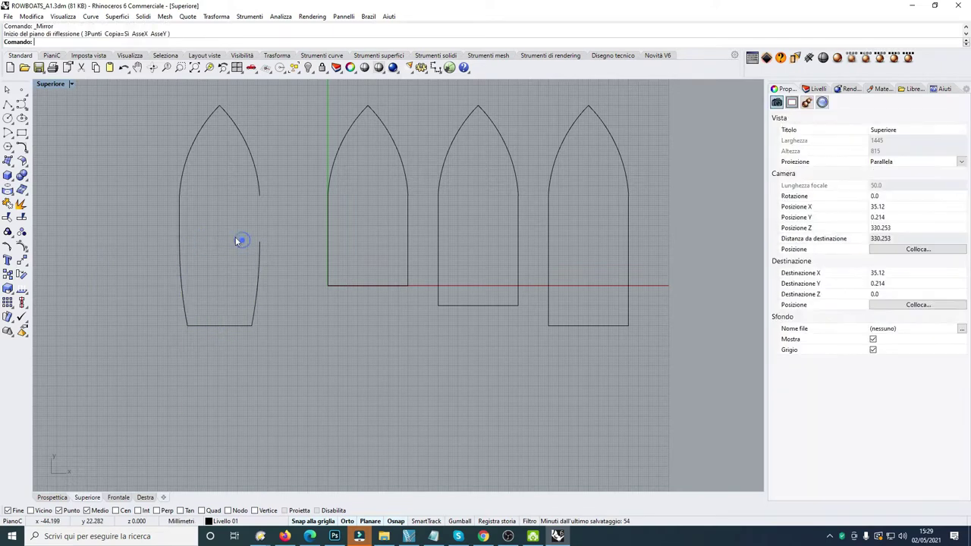
right_click(251, 206)
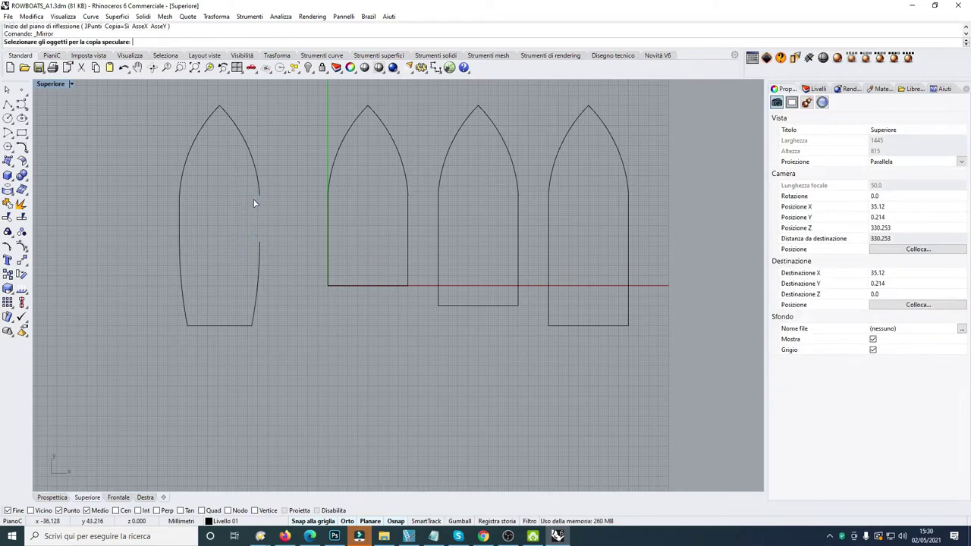
key(Escape)
Draw a vertical line joining the lower end of the copy's right bow arc to the mirrored stern arc
click(8, 103)
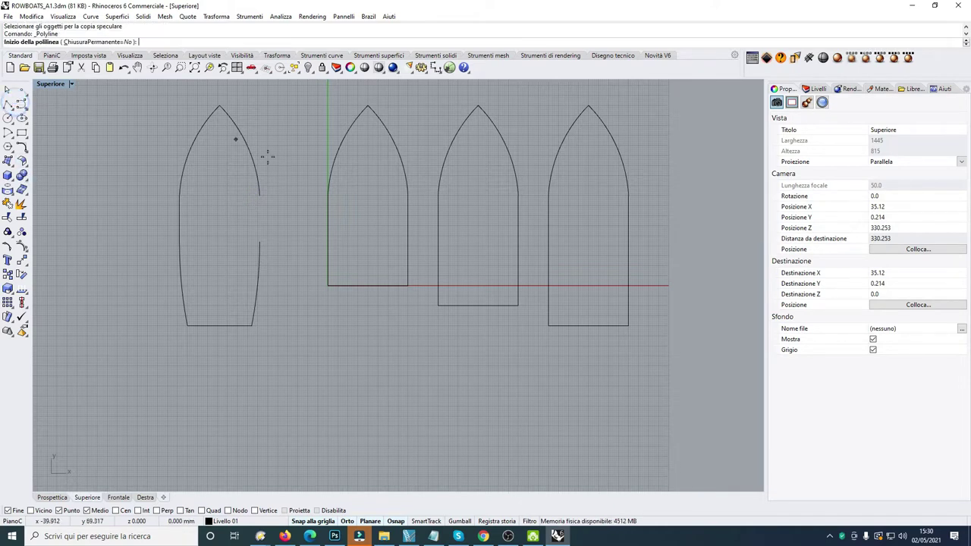
click(266, 201)
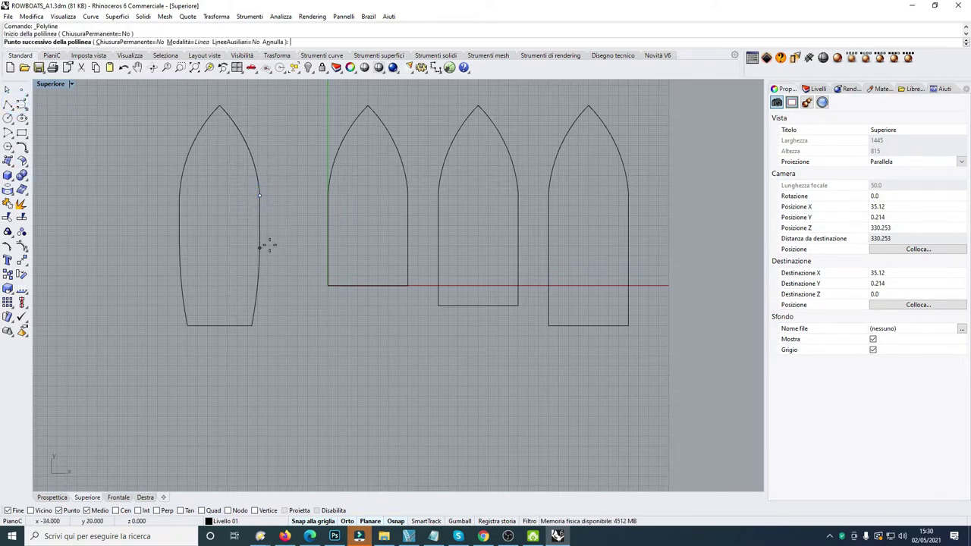
click(262, 242)
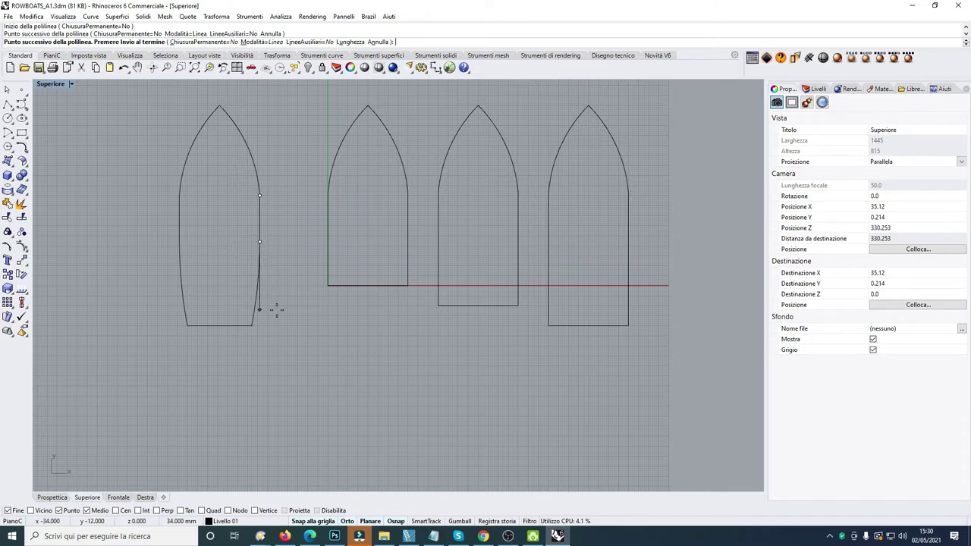
key(Return)
click(278, 308)
Join all the curves of the narrow-stern outline into one closed curve
scroll(244, 292, down, 3)
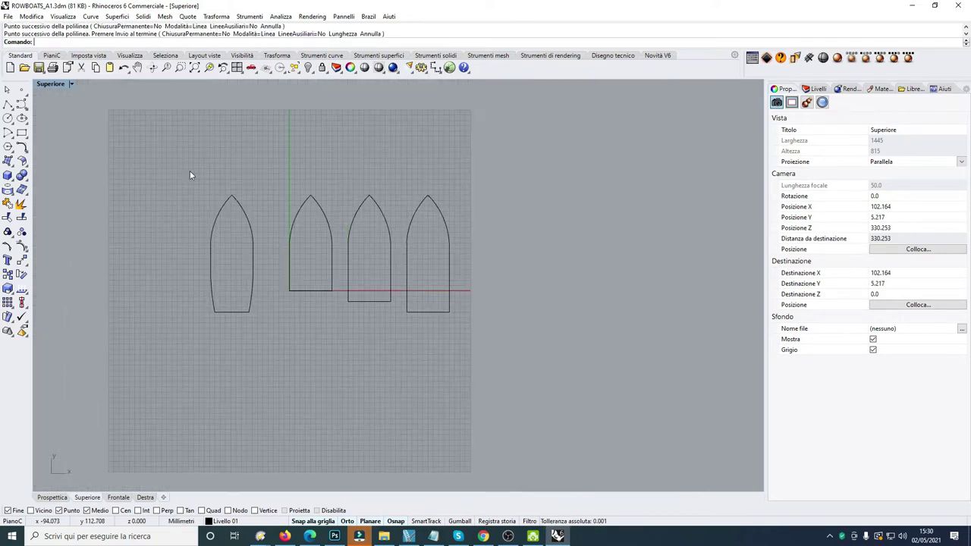
drag(190, 175, 269, 336)
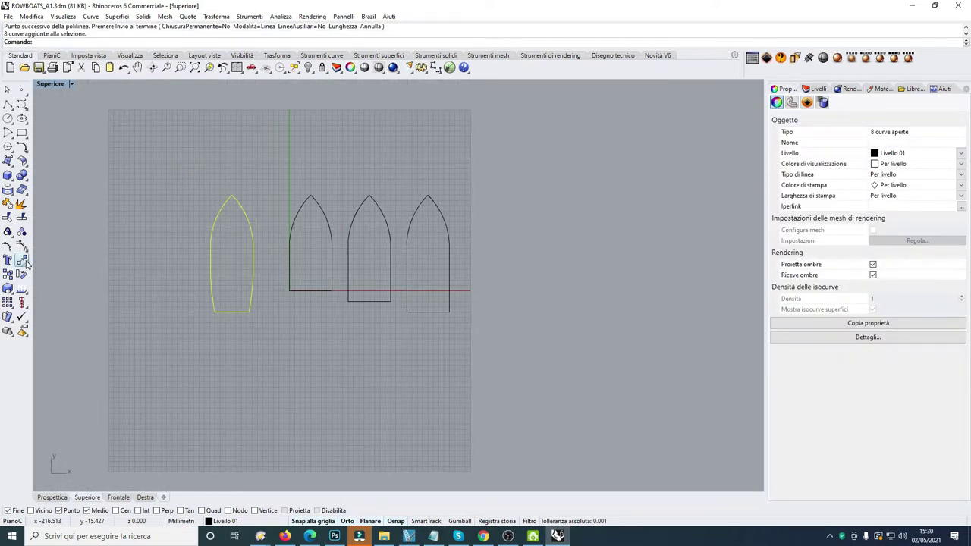
click(22, 217)
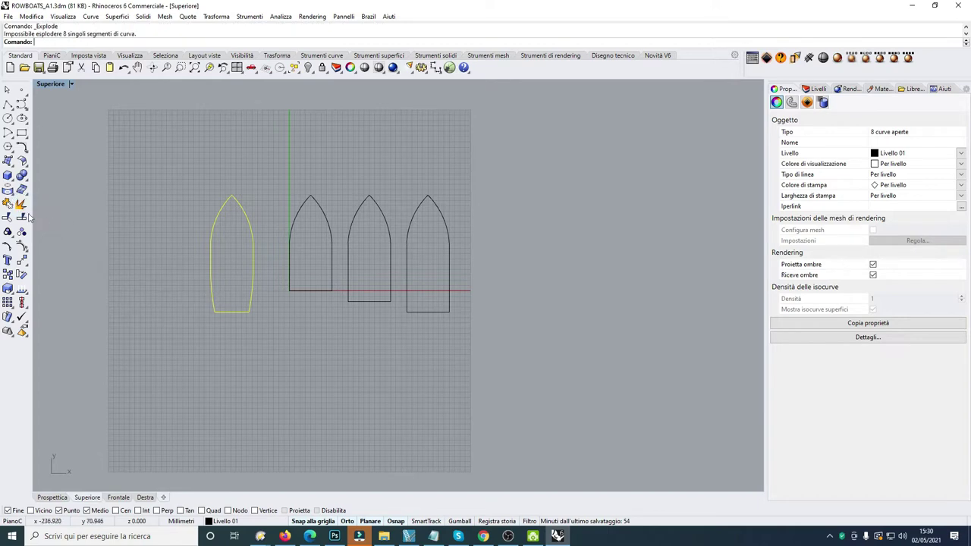
click(8, 218)
scroll(243, 270, up, 3)
scroll(236, 270, down, 1)
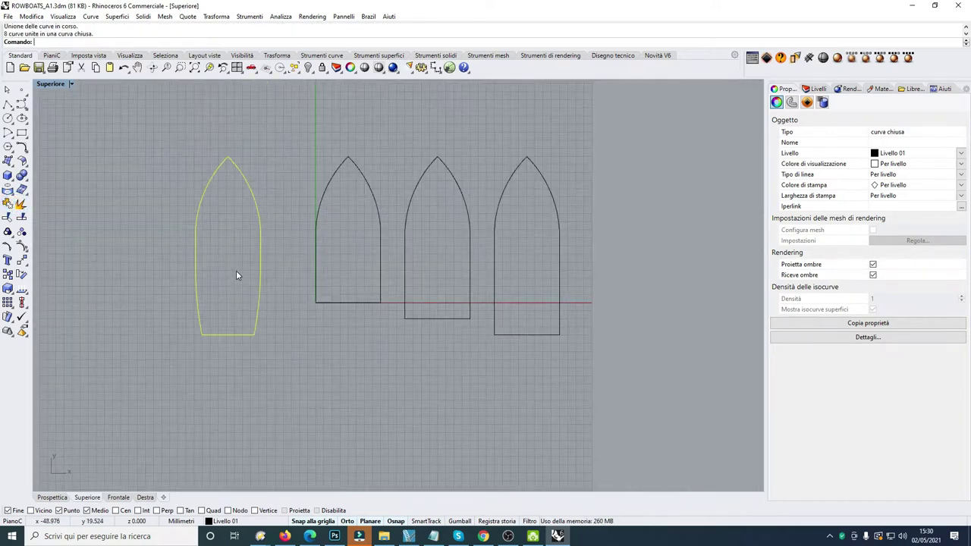
scroll(236, 270, up, 3)
scroll(236, 271, down, 3)
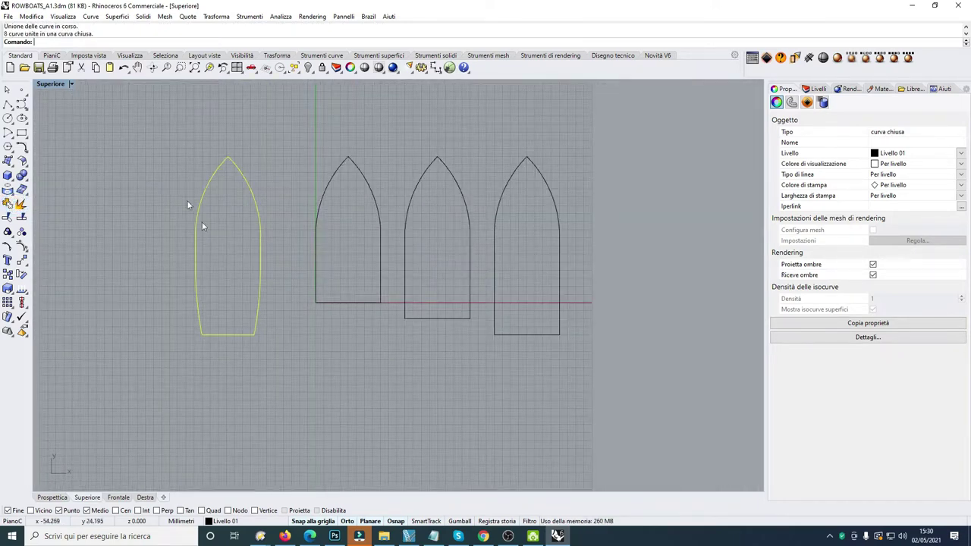
Compare the narrow-stern outline with the three straight-sided outlines, selecting the longest one and the reshaped copy
click(166, 67)
drag(147, 156, 234, 282)
click(179, 67)
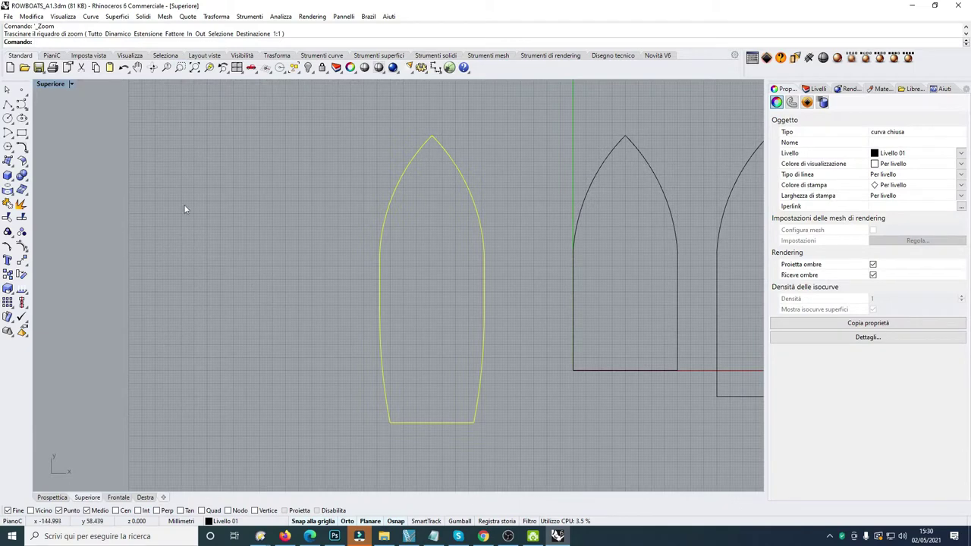
click(137, 68)
drag(453, 282, 417, 254)
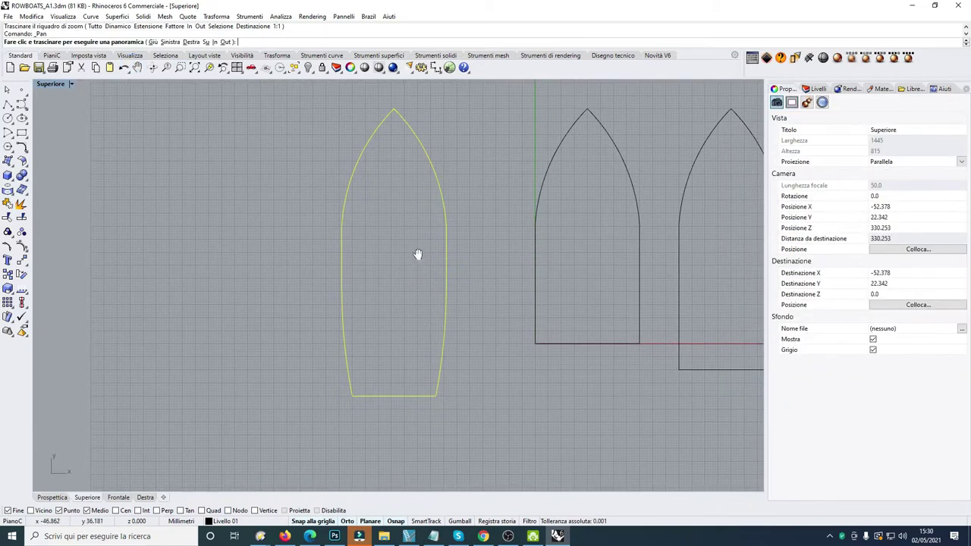
key(Escape)
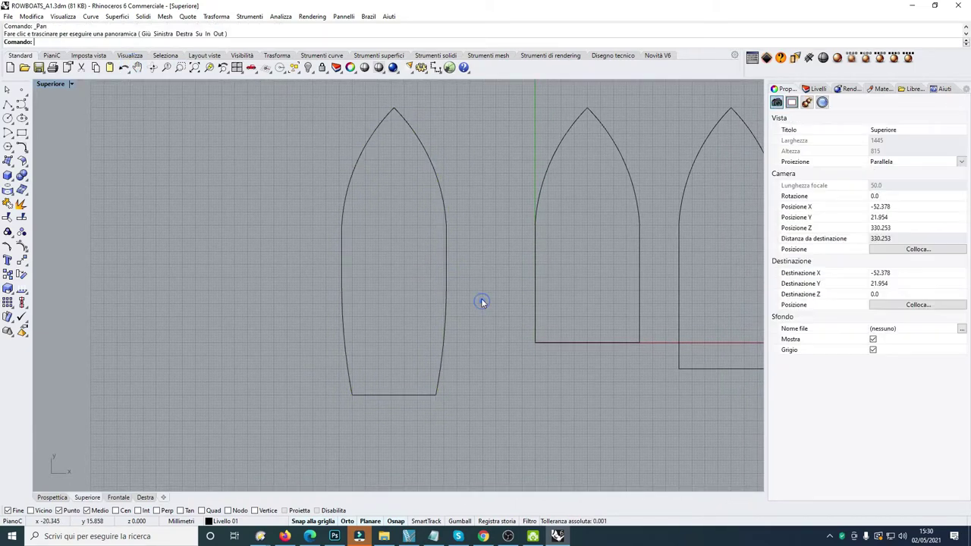
click(138, 67)
drag(453, 235, 256, 217)
key(Escape)
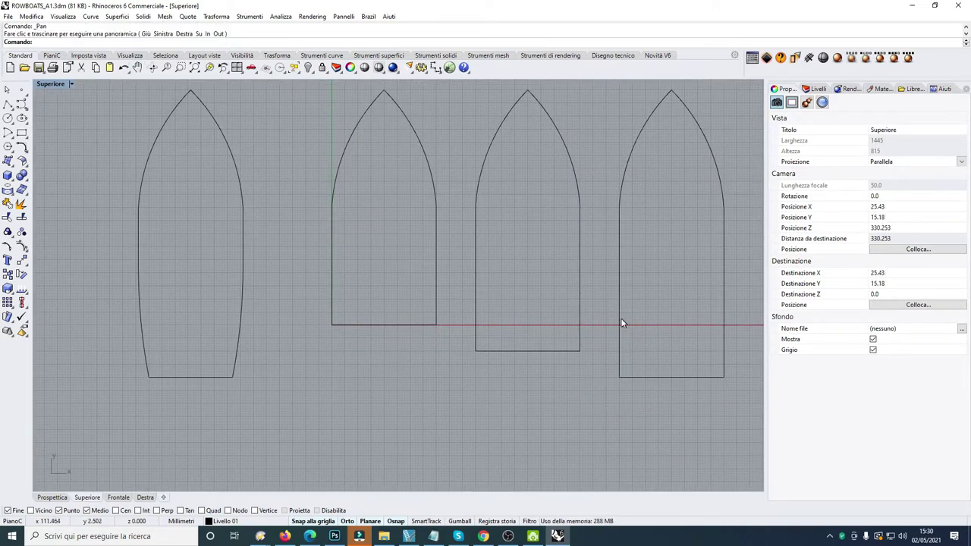
click(621, 315)
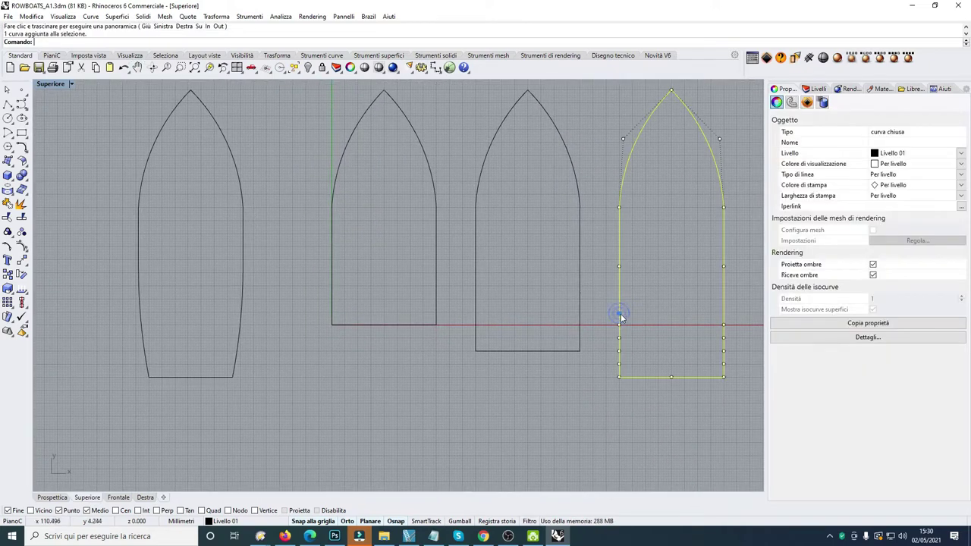
click(243, 298)
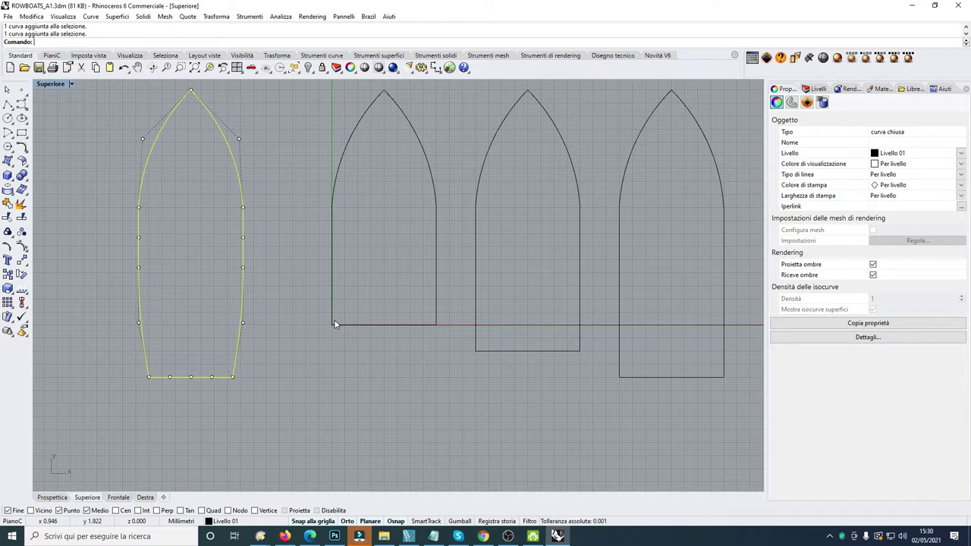
Switch to Chrome to examine the stern width in the Ontario Whitehall 16' rowing boat plan and return to Rhinoceros
click(484, 537)
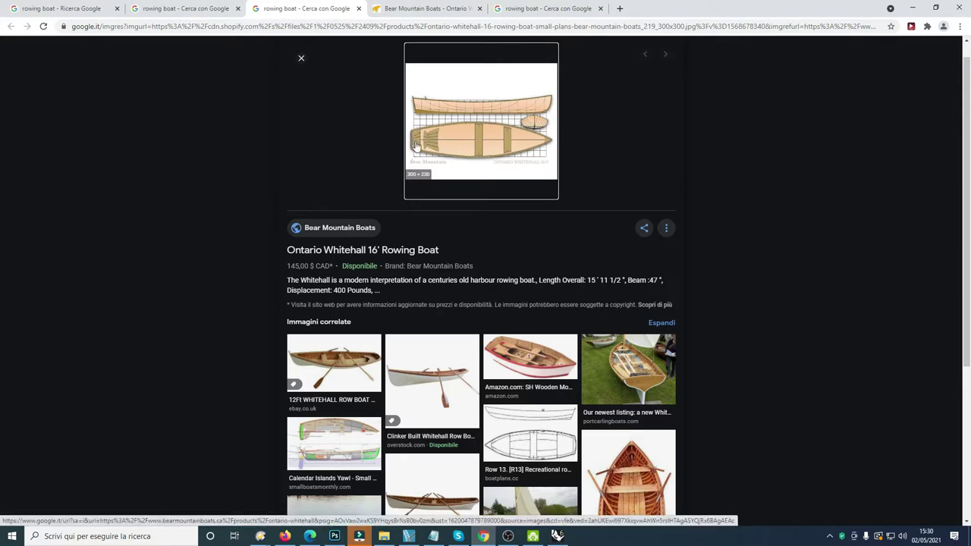
click(284, 536)
click(285, 537)
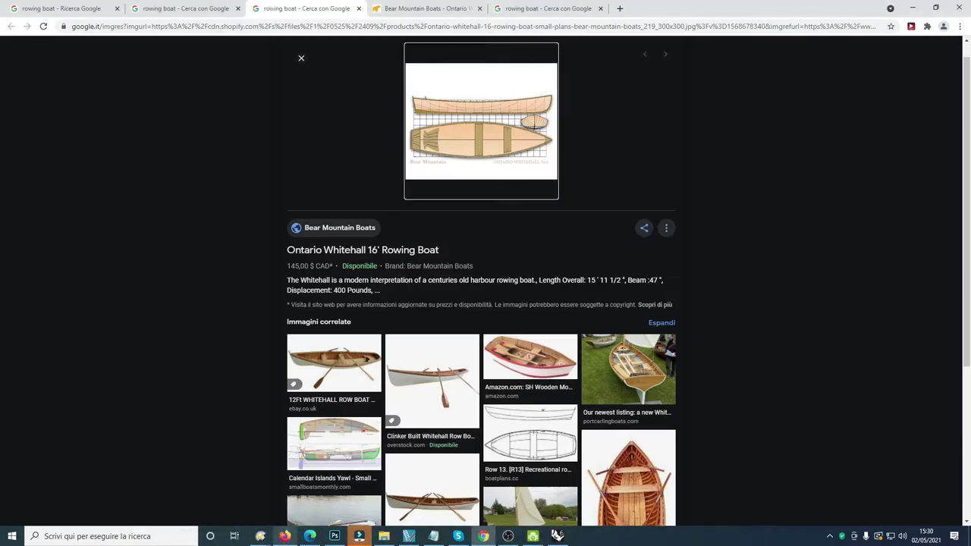
click(557, 536)
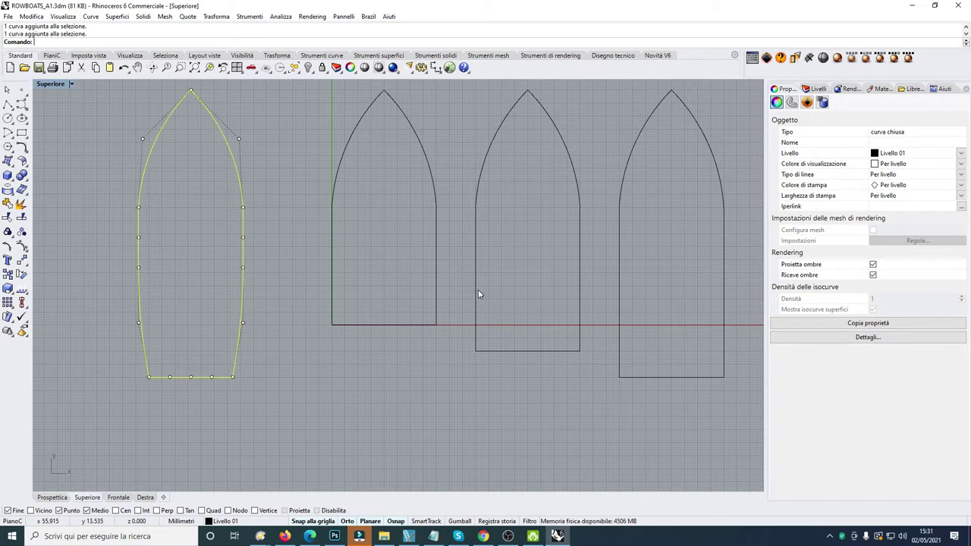
Undo the join, the right vertical line, the mirroring and the stern arc on the copied outline
click(188, 307)
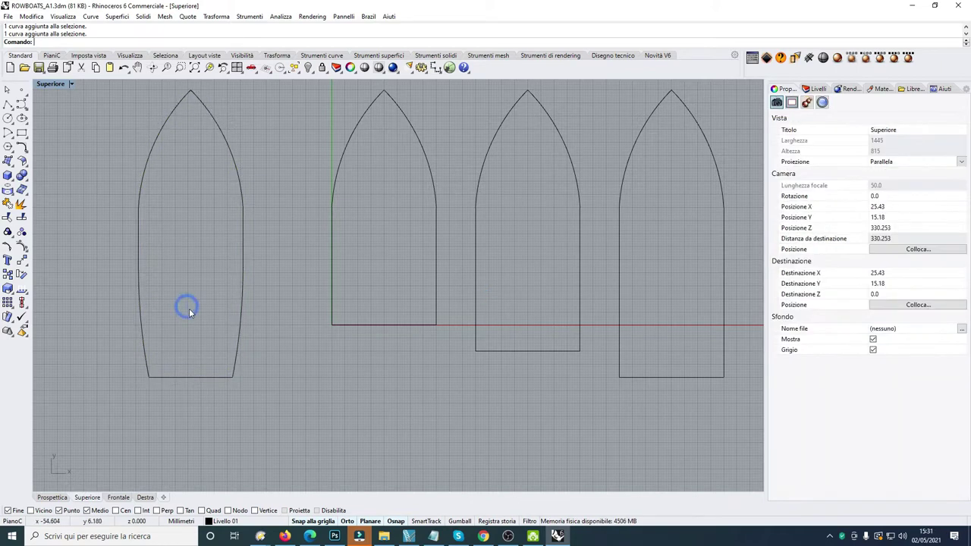
key(ctrl+z)
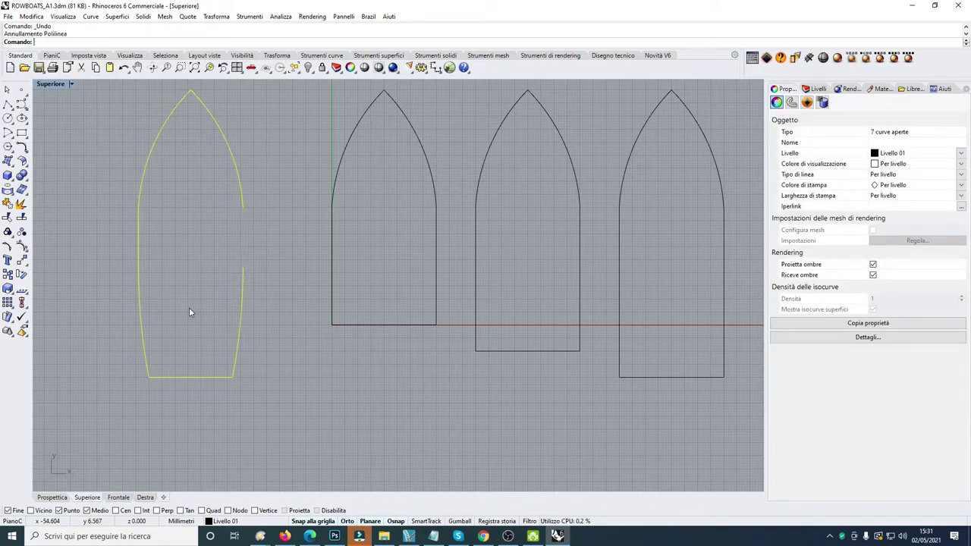
key(ctrl+z)
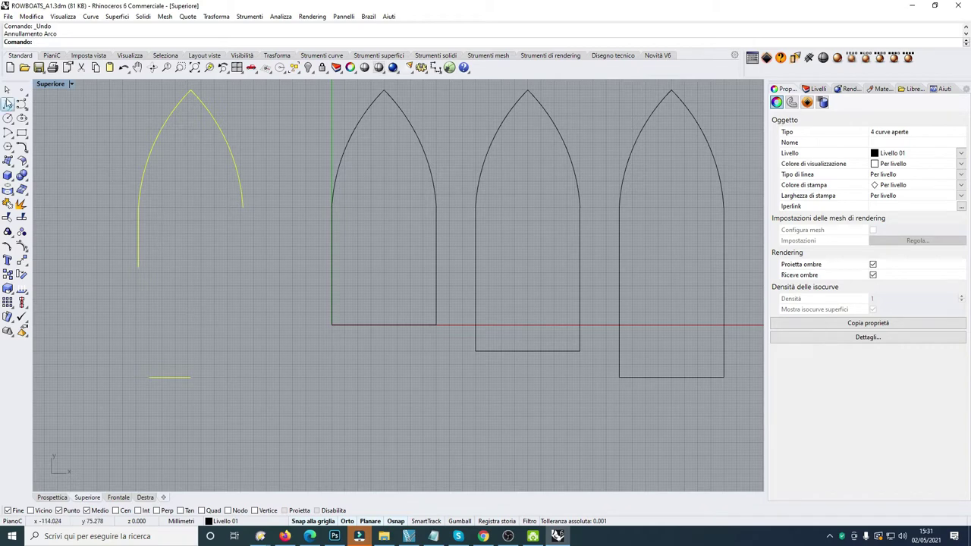
Draw an 11 mm horizontal line leftward from the inner end of the copy's 16 mm bottom line
click(8, 104)
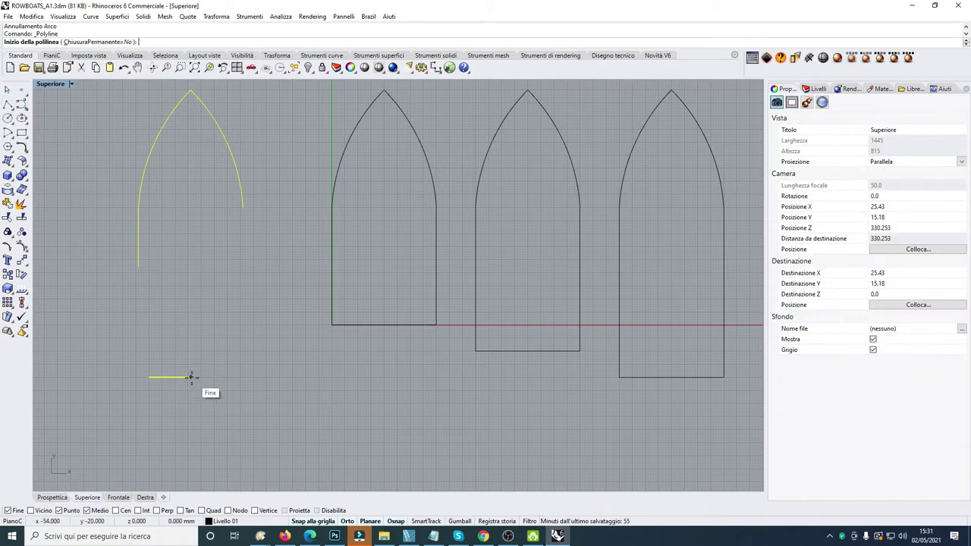
click(191, 377)
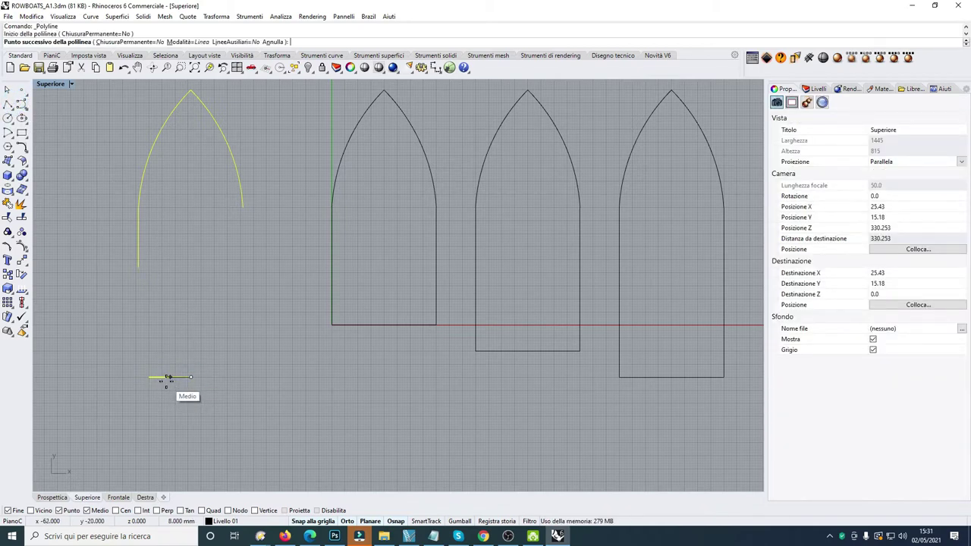
scroll(161, 376, up, 3)
click(155, 372)
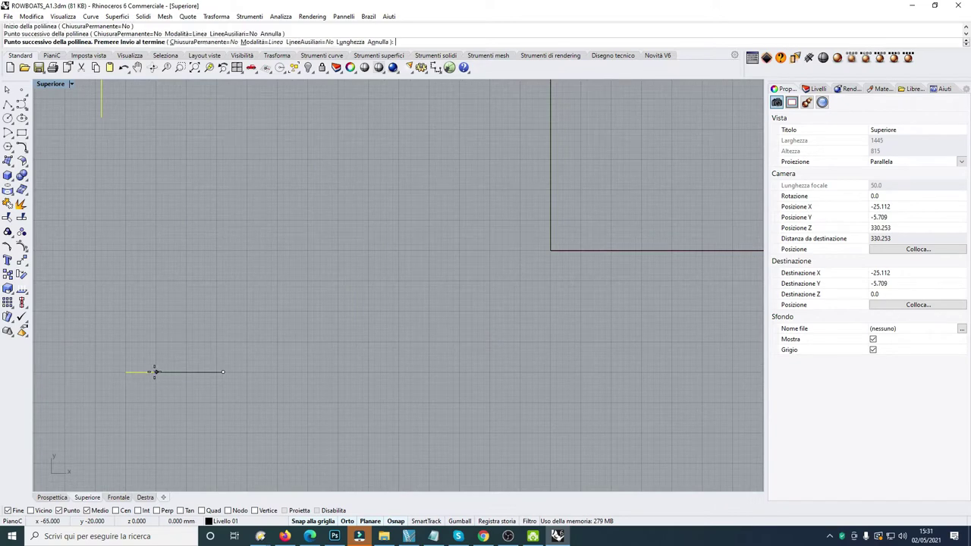
right_click(156, 372)
Delete the 16 mm bottom line of the copied outline, keeping the overlapping 11 mm line
click(138, 372)
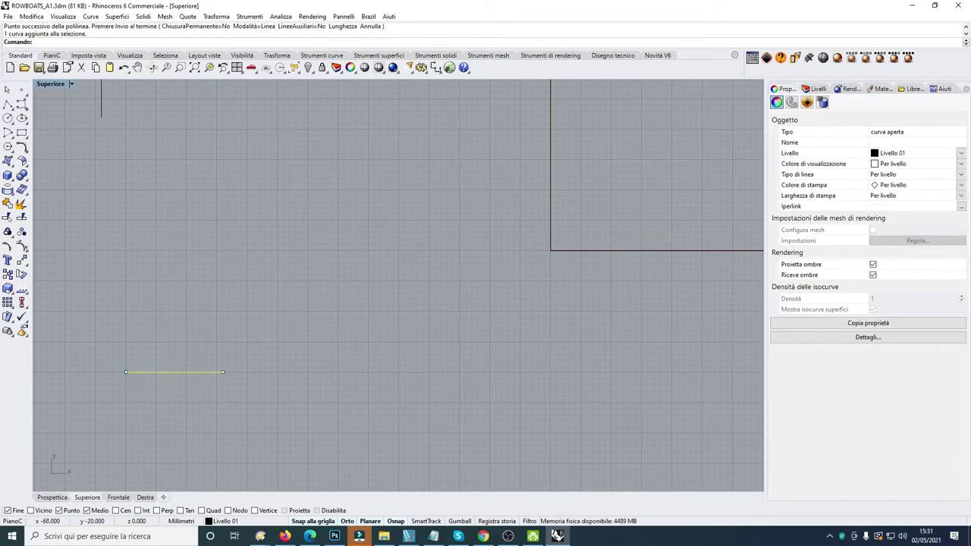
key(Delete)
scroll(184, 403, up, 3)
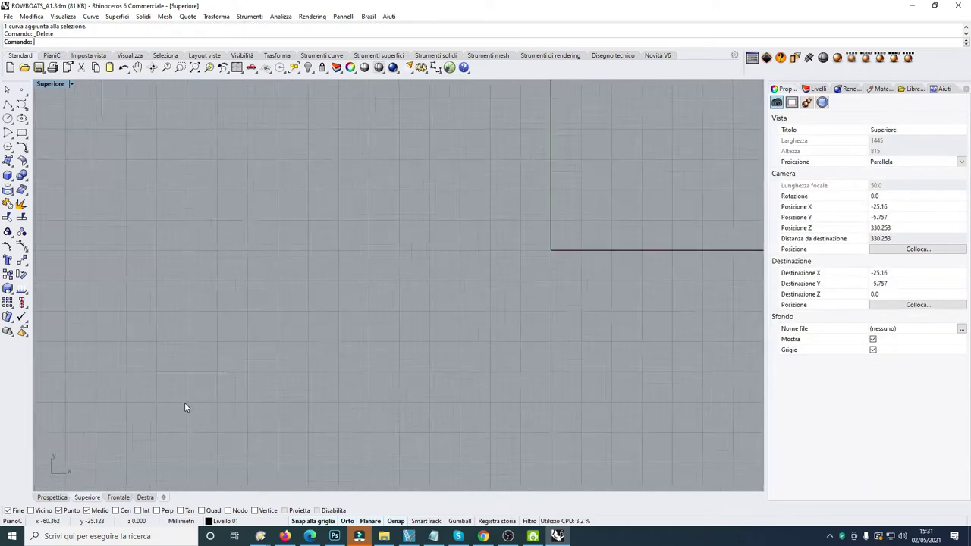
scroll(186, 405, down, 5)
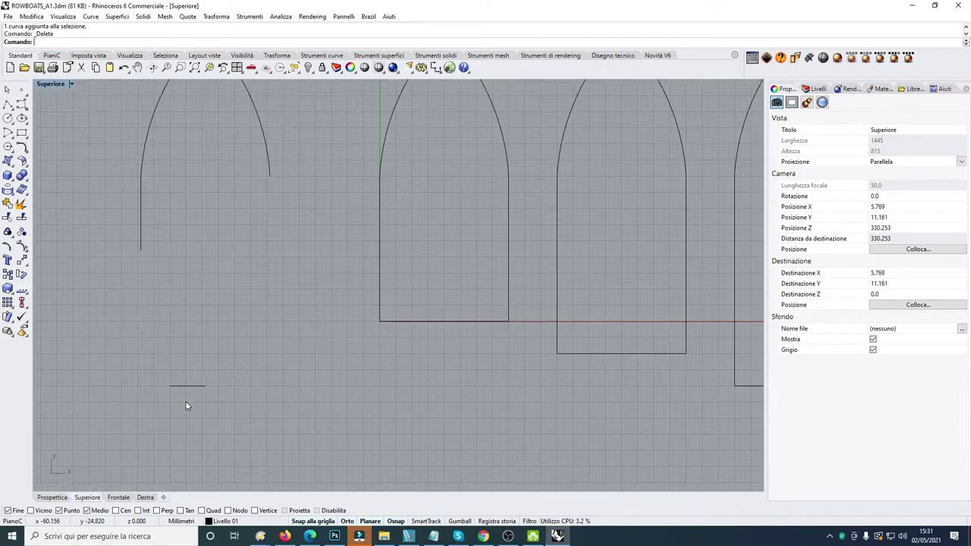
Draw an arc from the lower end of the copy's left side to the 11 mm line's outer end, starting vertically downward
click(7, 133)
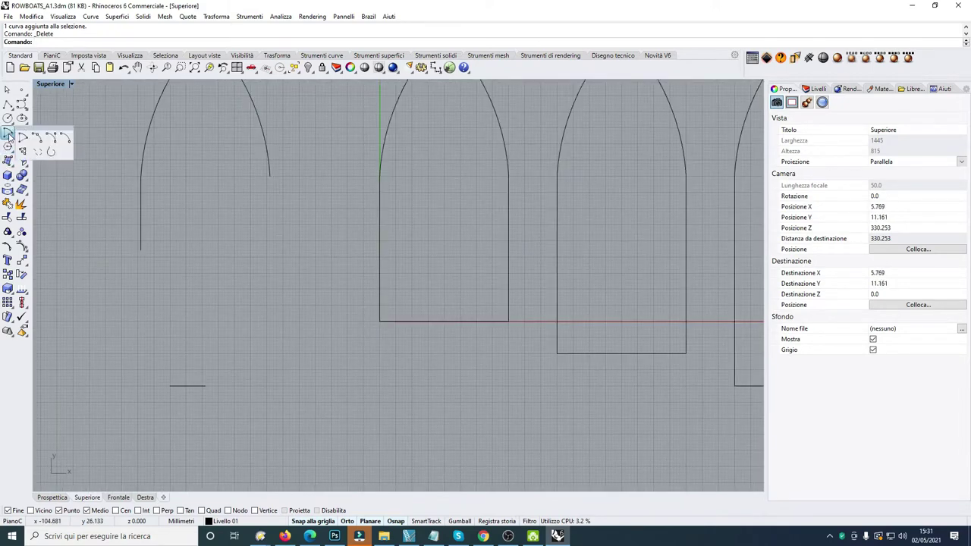
click(52, 138)
click(141, 251)
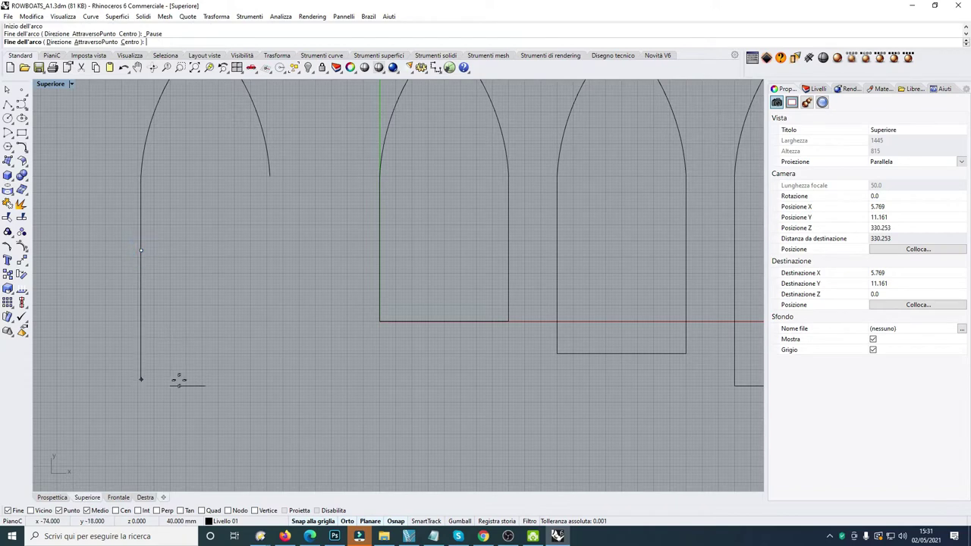
click(170, 384)
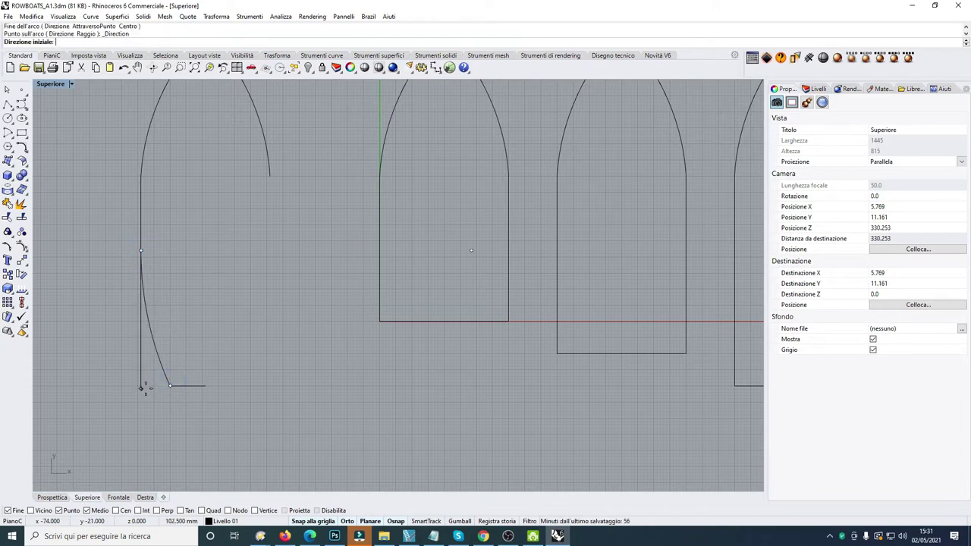
click(144, 389)
scroll(216, 400, down, 2)
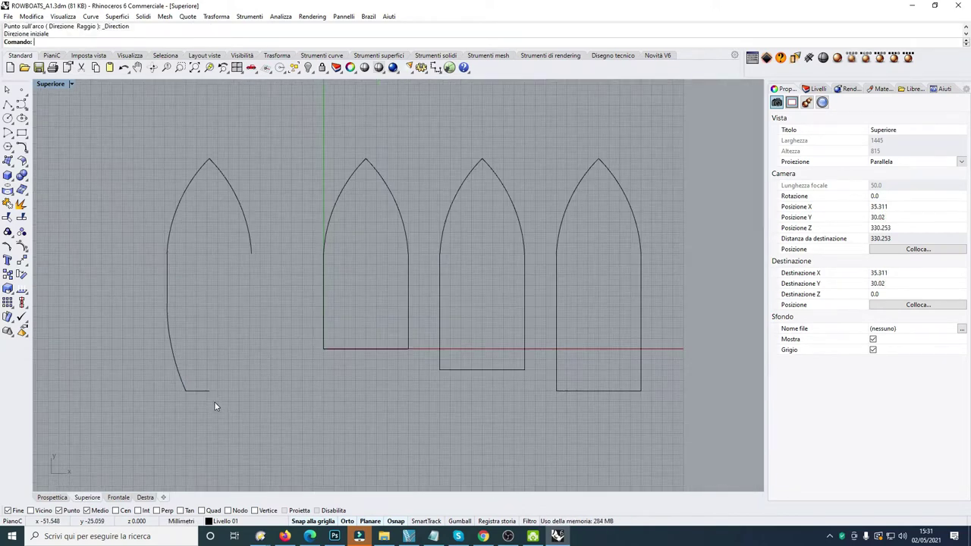
Mirror the stern arc and the 11 mm bottom line about a vertical axis through the line's inner end
click(165, 341)
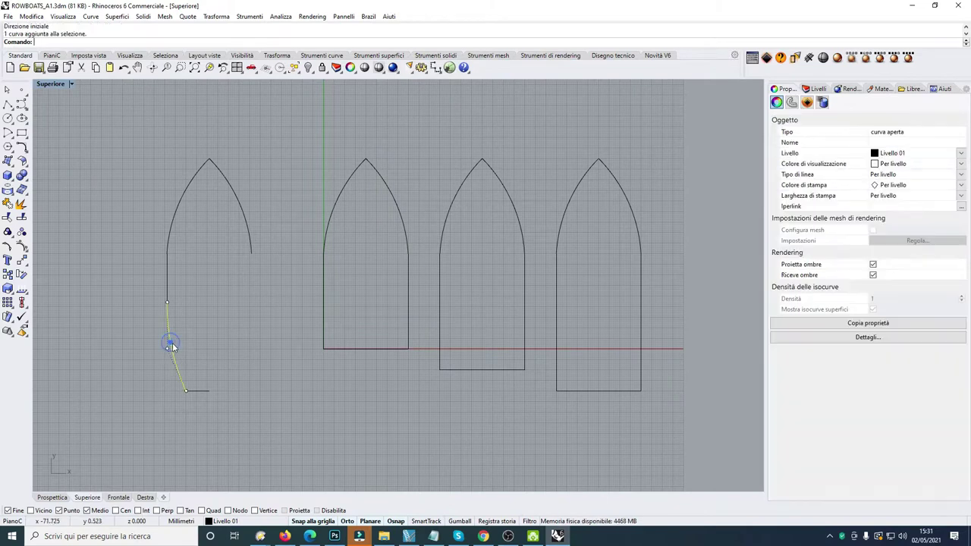
shift+click(201, 391)
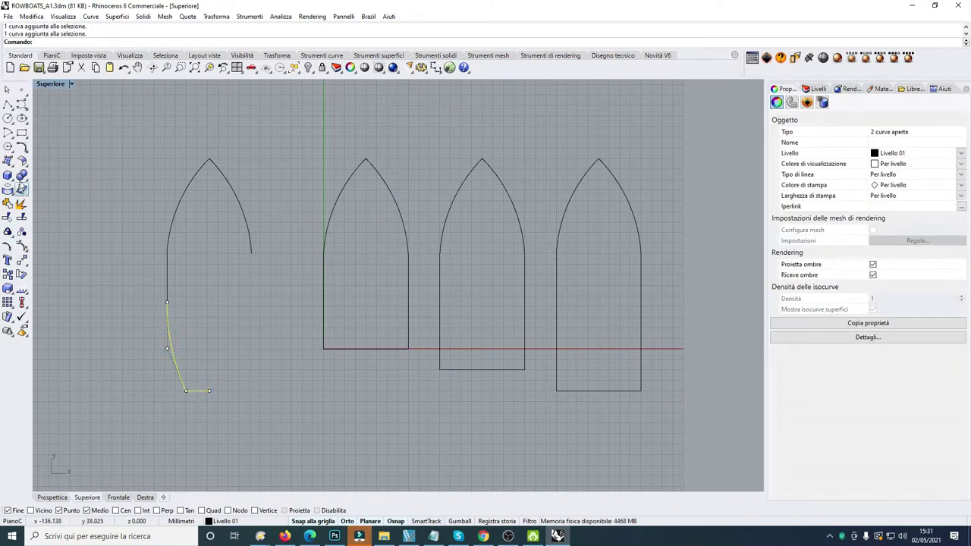
click(25, 265)
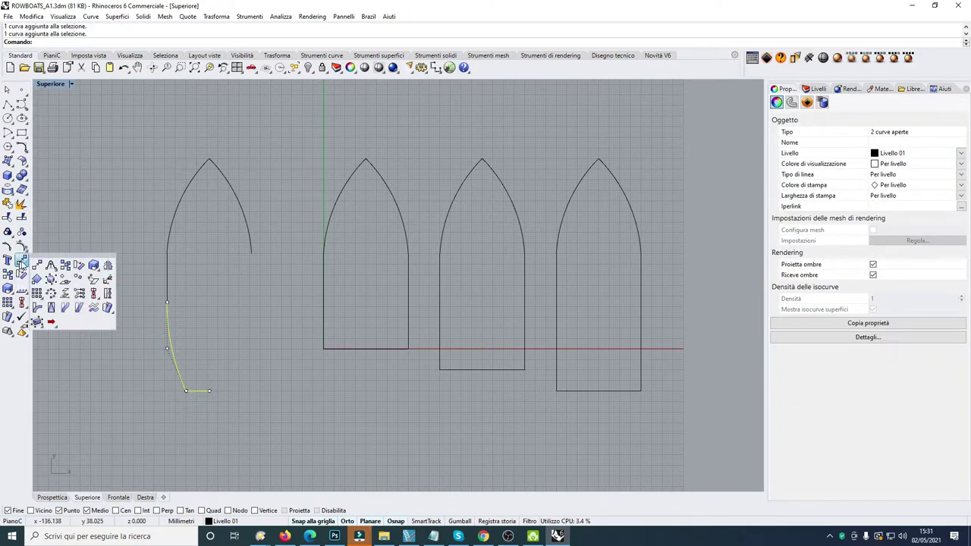
click(210, 391)
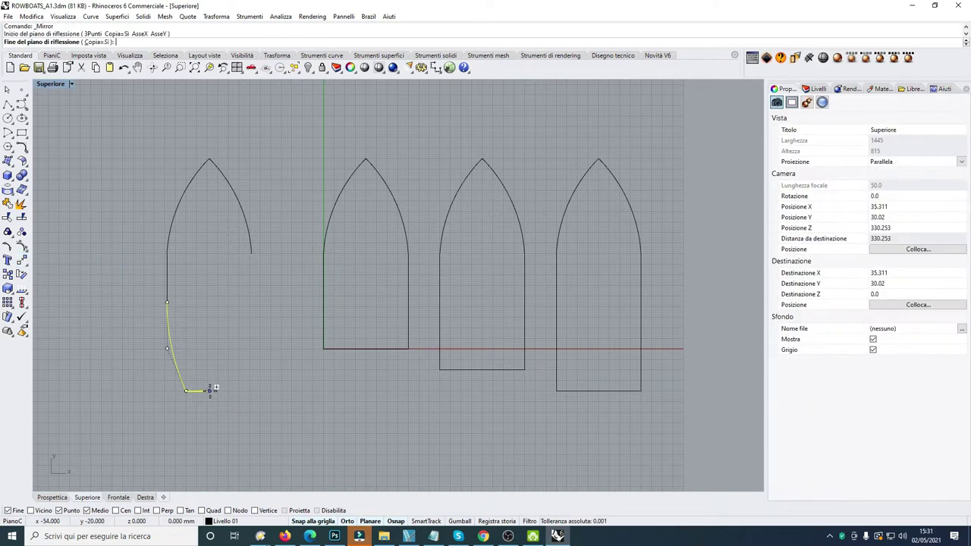
click(212, 311)
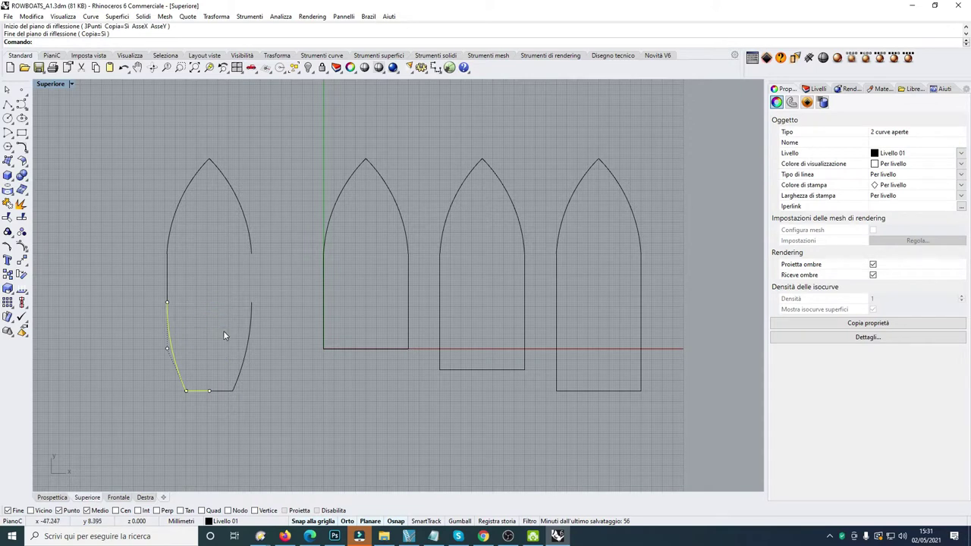
click(217, 304)
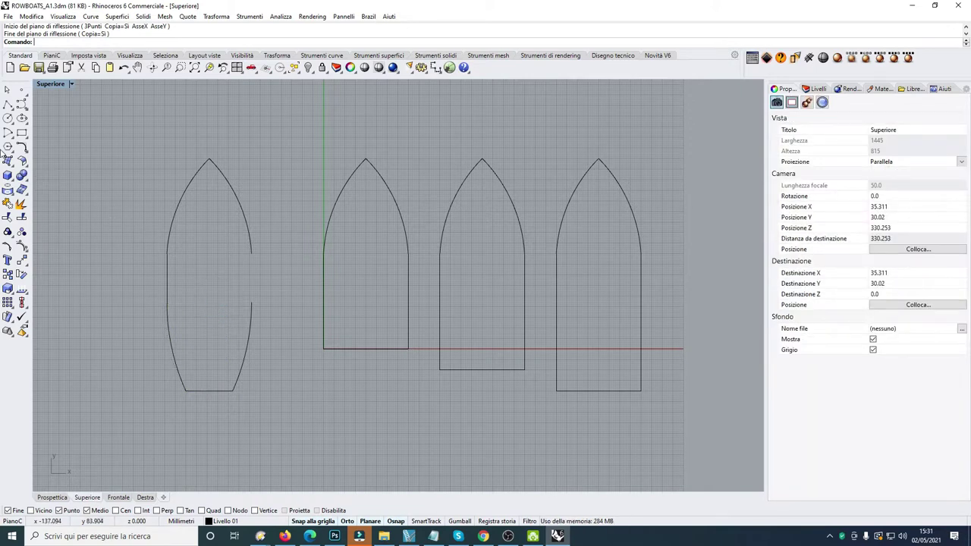
Close the copy's right side with a 23 mm vertical line between the bow curve and the mirrored stern arc
click(7, 105)
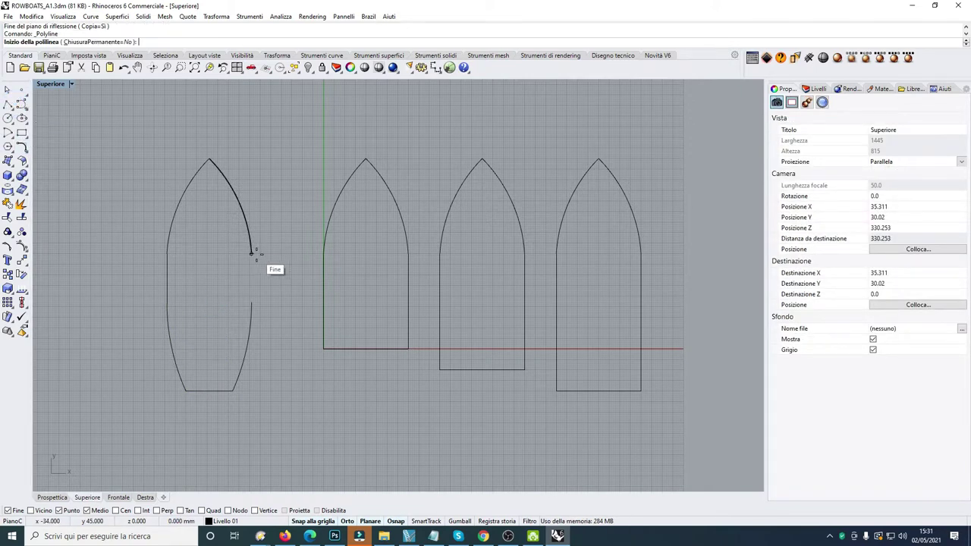
click(251, 253)
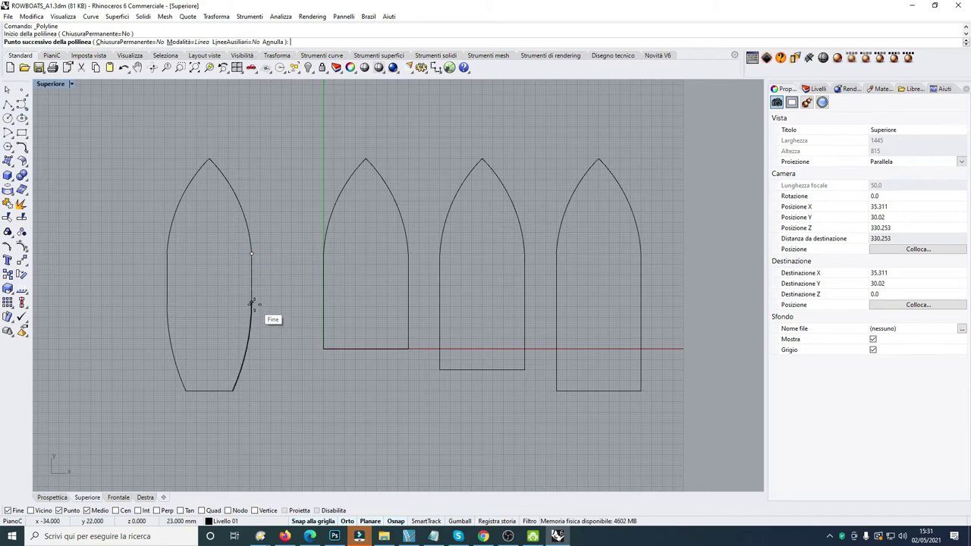
click(252, 303)
key(Return)
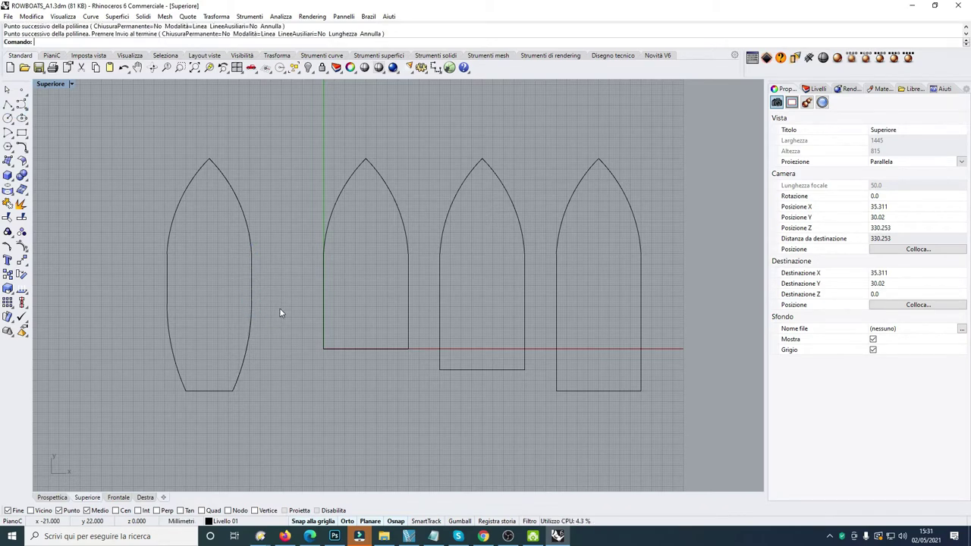
scroll(282, 317, down, 2)
scroll(285, 342, up, 5)
scroll(282, 346, up, 2)
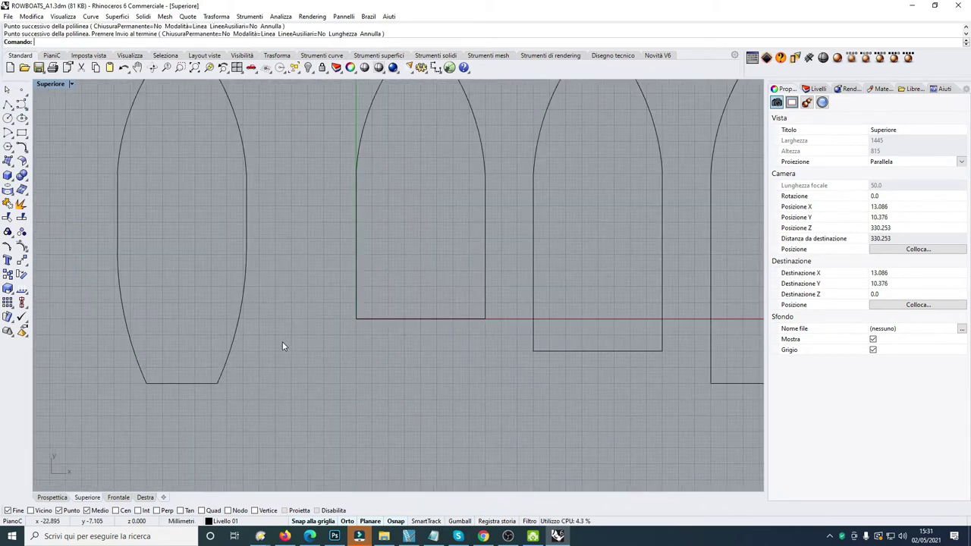
scroll(244, 282, down, 5)
scroll(231, 286, up, 2)
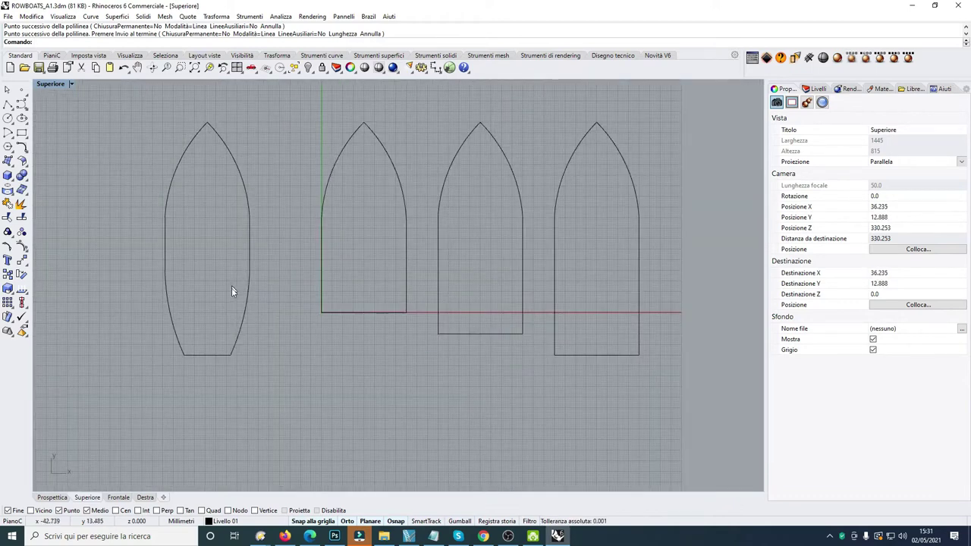
Check the mirrored stern arc, then undo the right vertical line, the mirroring and the stern arc on the copied outline
click(230, 290)
click(245, 328)
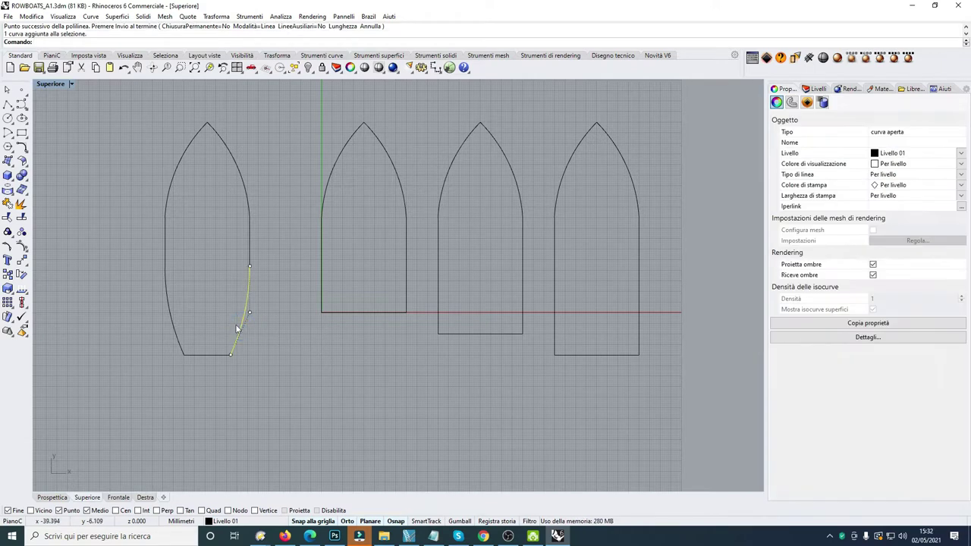
click(215, 318)
scroll(190, 242, down, 3)
scroll(189, 242, up, 2)
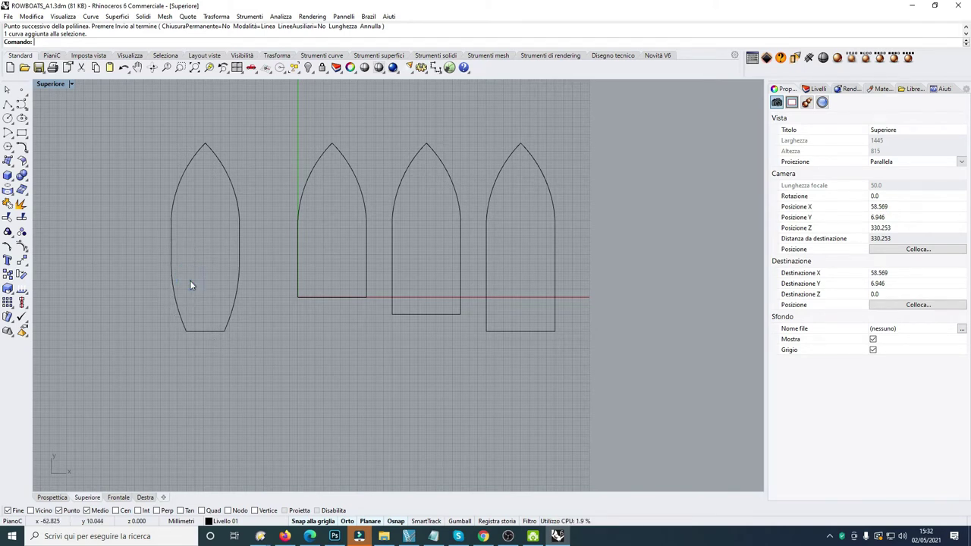
key(ctrl+z)
key(ctrl+z)
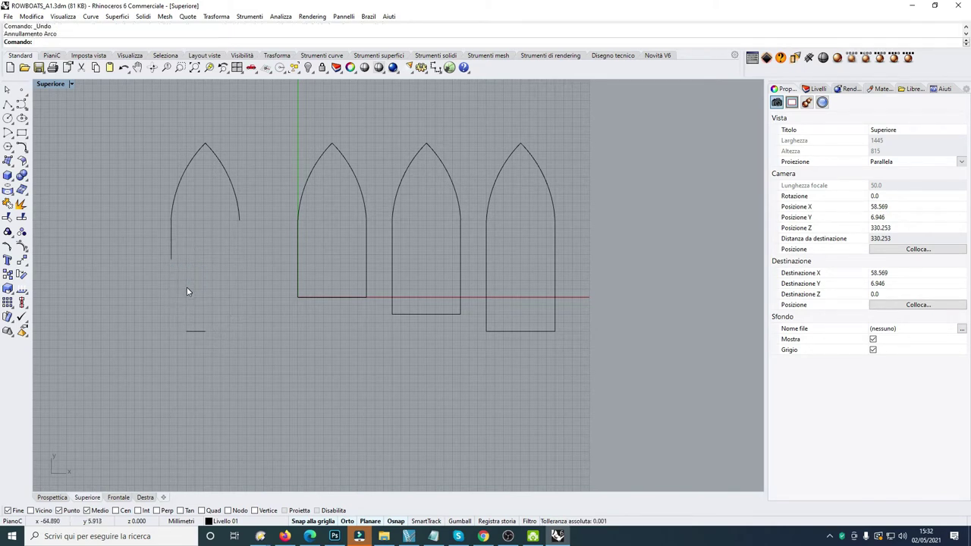
Draw a horizontal line about 16 mm long leftward from the inner end of the copy's 11 mm bottom line
click(8, 104)
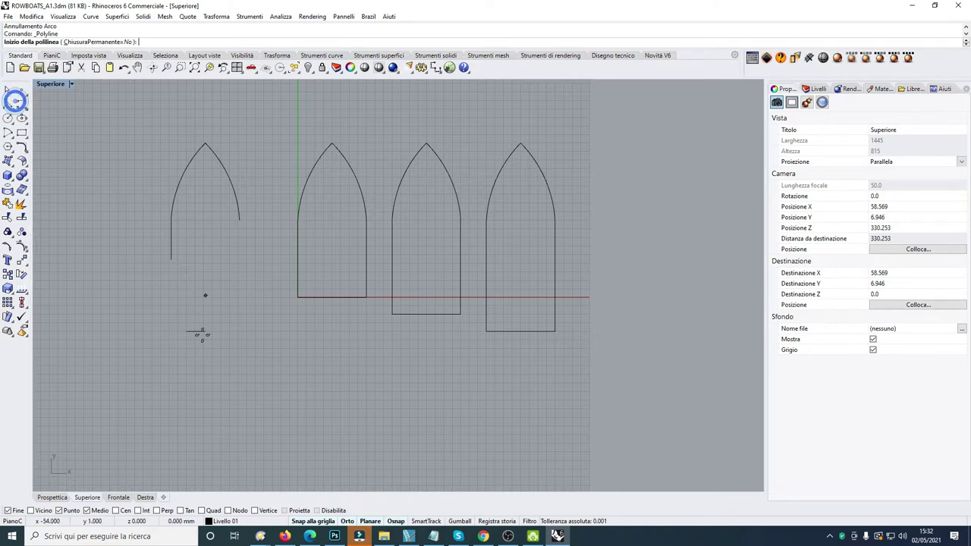
scroll(201, 334, up, 6)
click(211, 329)
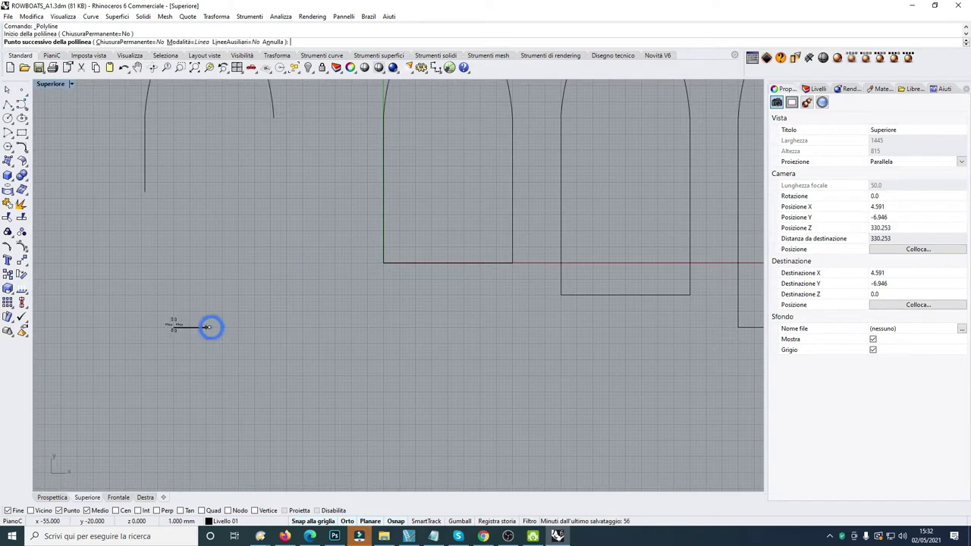
click(158, 327)
key(Return)
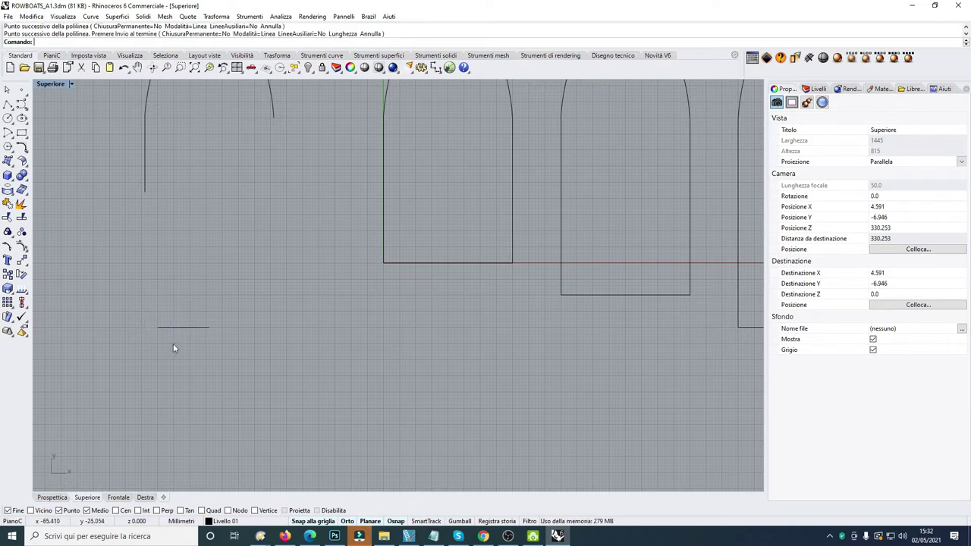
Delete the shorter 11 mm line overlapping the new bottom line of the copied outline
click(186, 330)
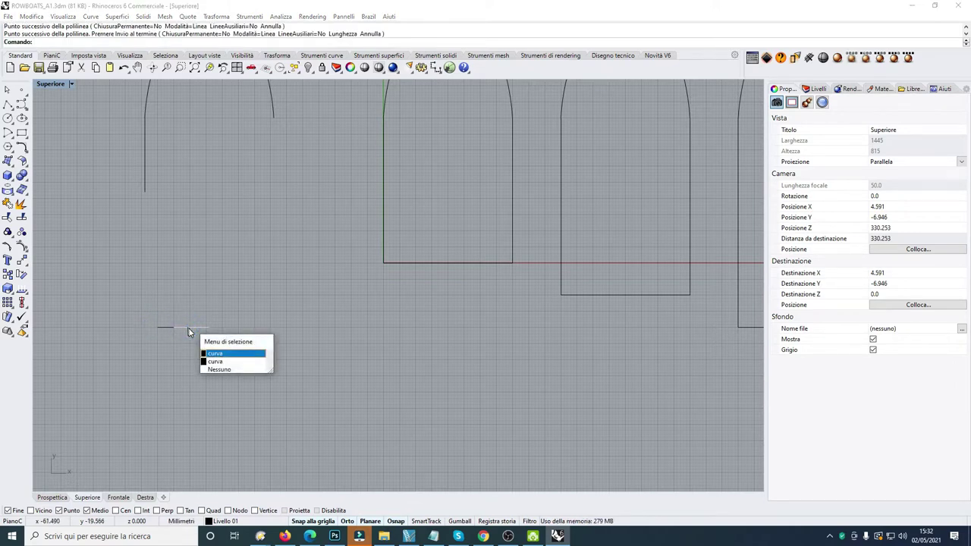
click(219, 354)
key(Delete)
scroll(220, 347, up, 2)
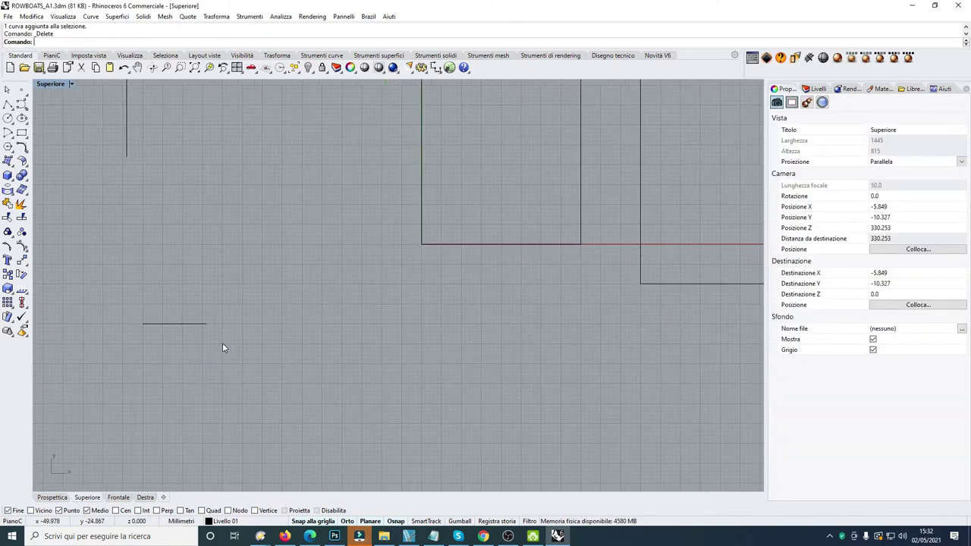
scroll(223, 343, down, 2)
Draw an arc from the left side's lower end to the new bottom line's outer end, starting vertically downward
click(6, 147)
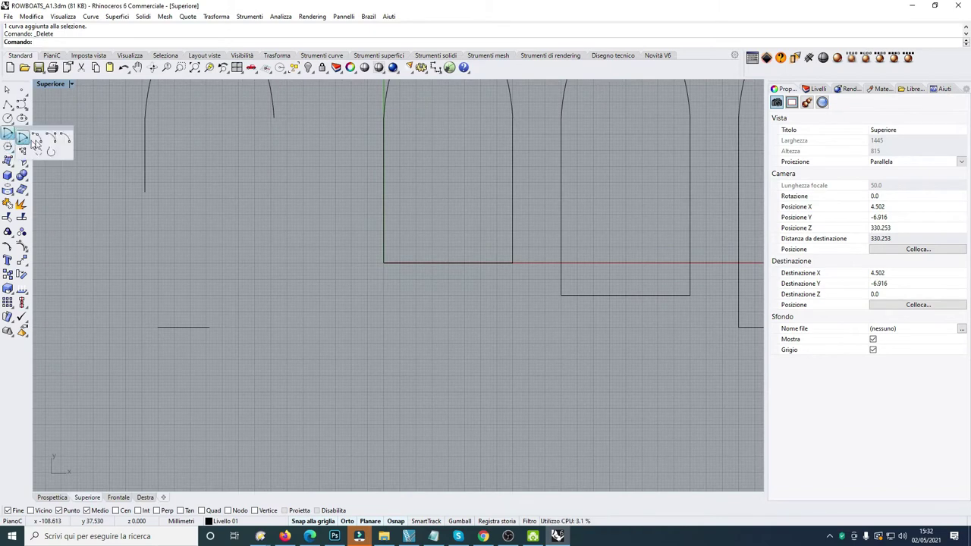
click(53, 135)
click(145, 192)
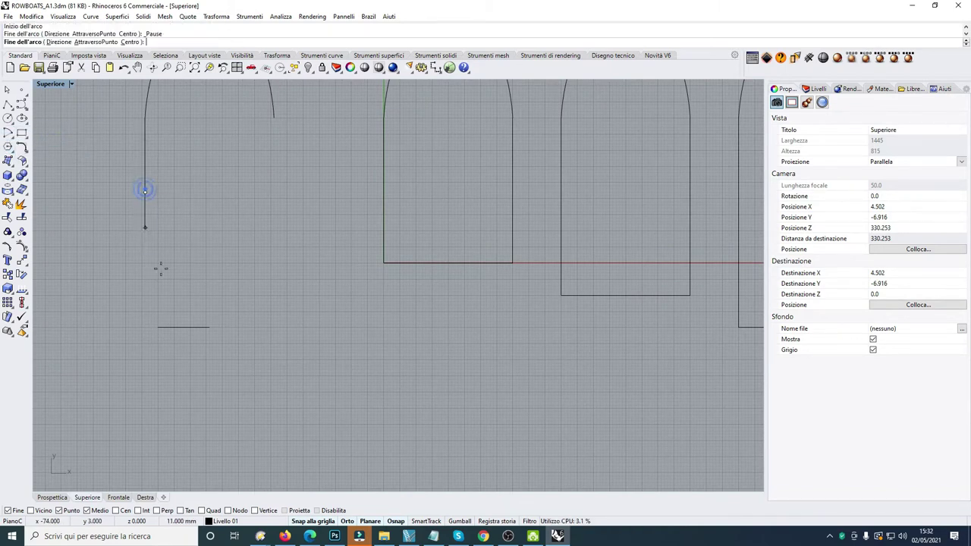
click(158, 326)
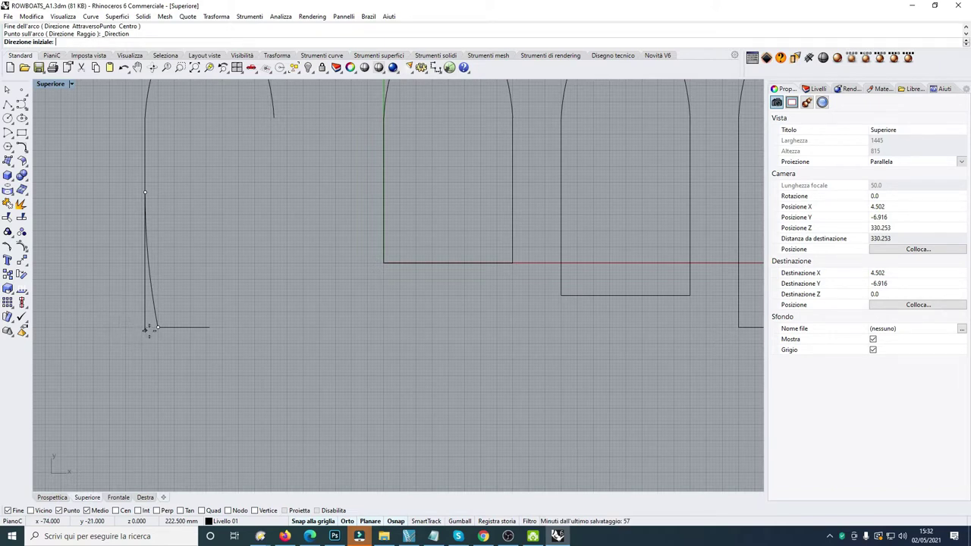
click(144, 327)
scroll(187, 370, down, 5)
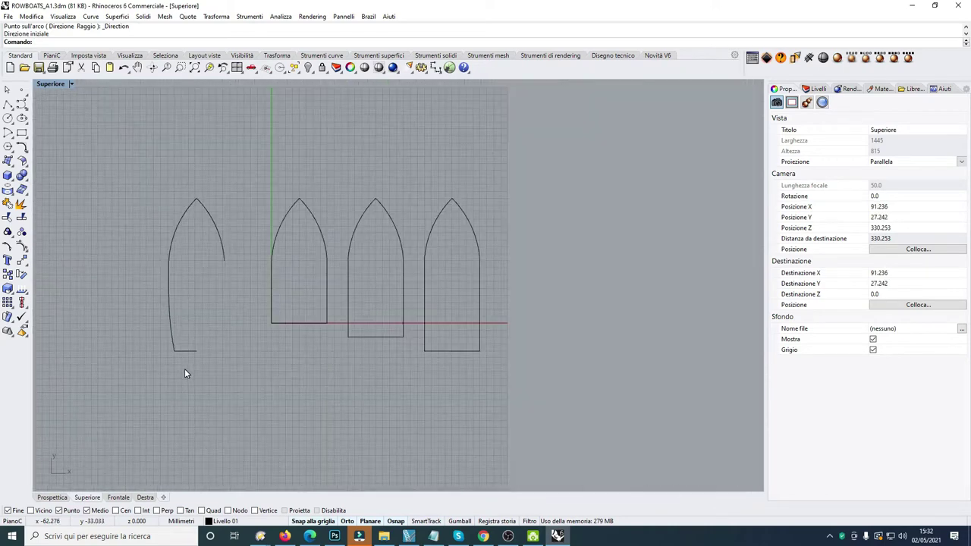
Mirror the bottom line, stern arc and left vertical line about a vertical axis through the bottom line's inner end
scroll(184, 369, up, 4)
click(188, 340)
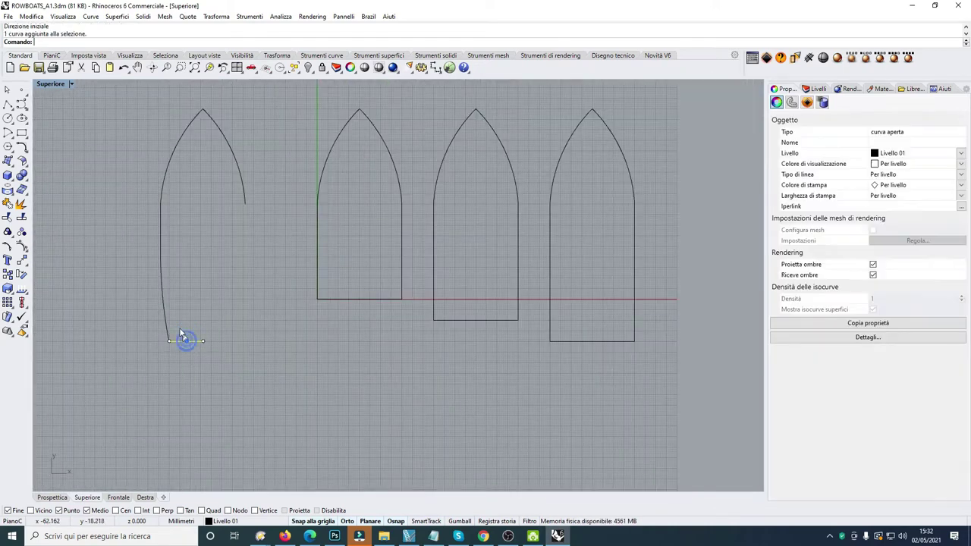
shift+click(164, 304)
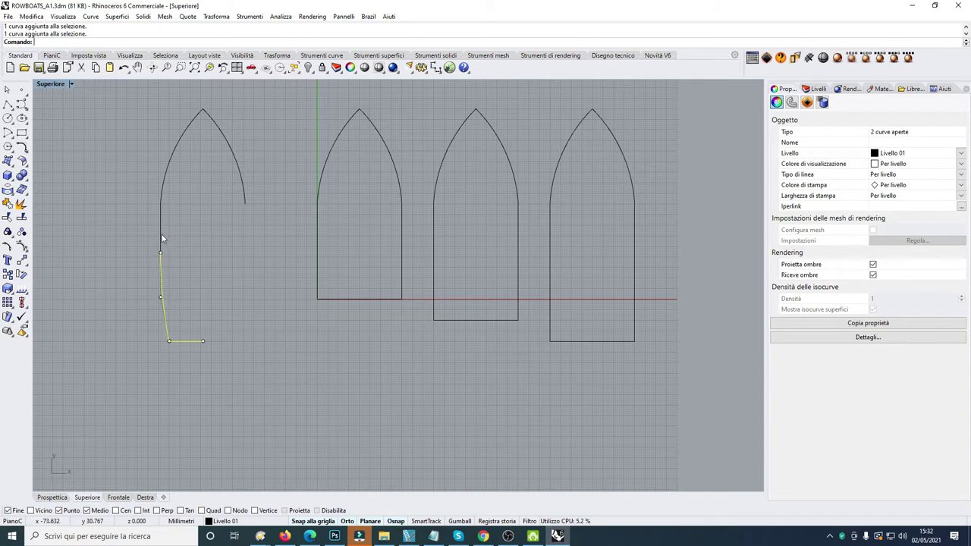
right_click(22, 261)
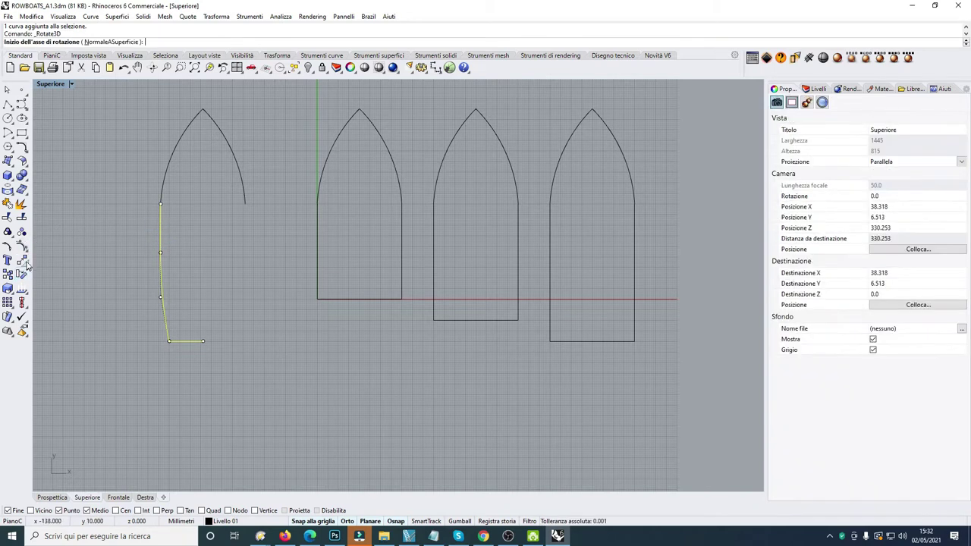
click(93, 265)
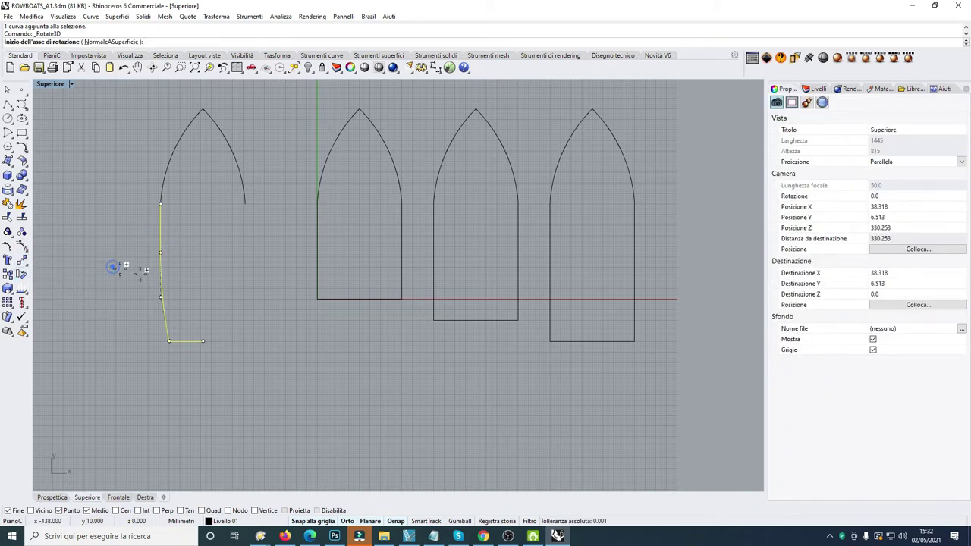
click(202, 340)
click(210, 246)
click(210, 246)
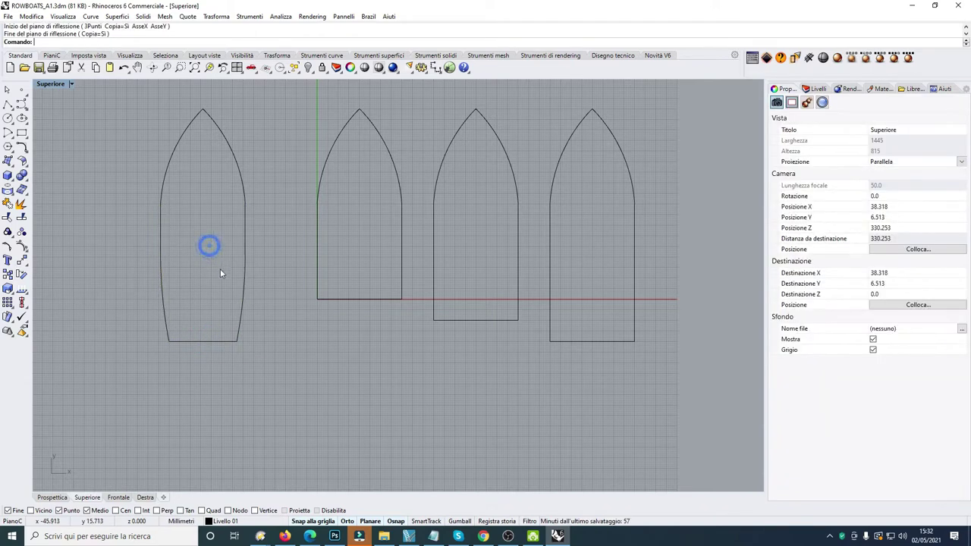
Join the eight curves of the narrowed-stern outline into one closed curve
scroll(220, 271, down, 6)
scroll(220, 272, up, 4)
drag(153, 124, 256, 395)
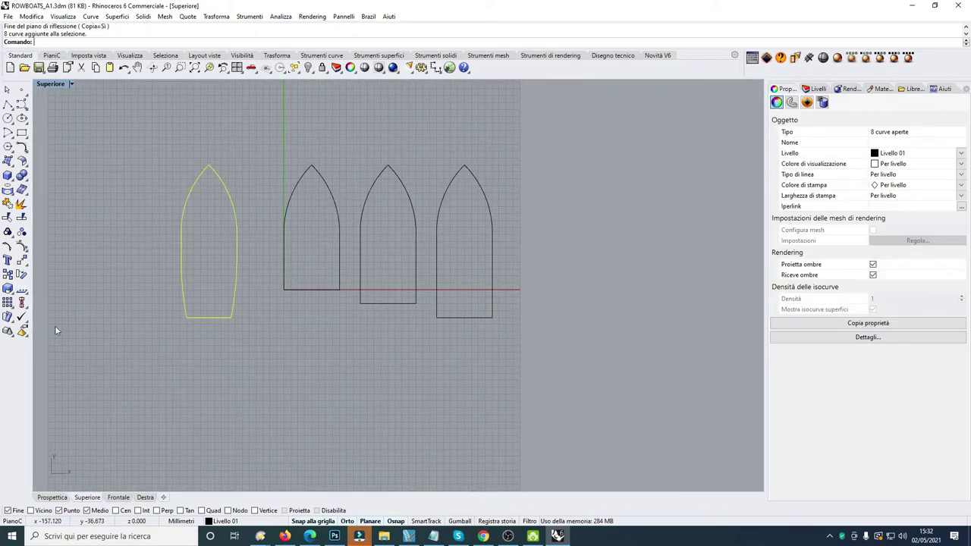
click(7, 203)
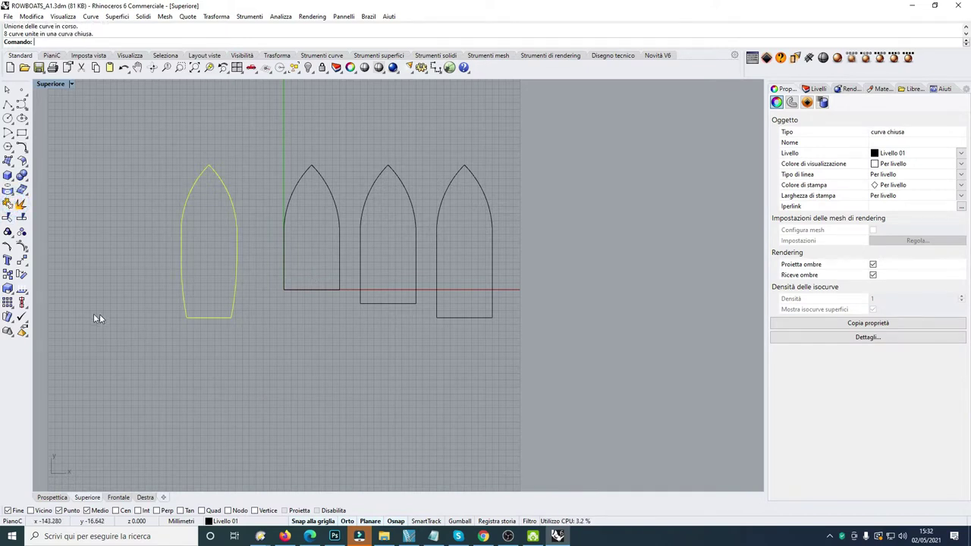
Examine the four boat outlines in the top and perspective views
scroll(165, 261, up, 5)
scroll(163, 264, down, 3)
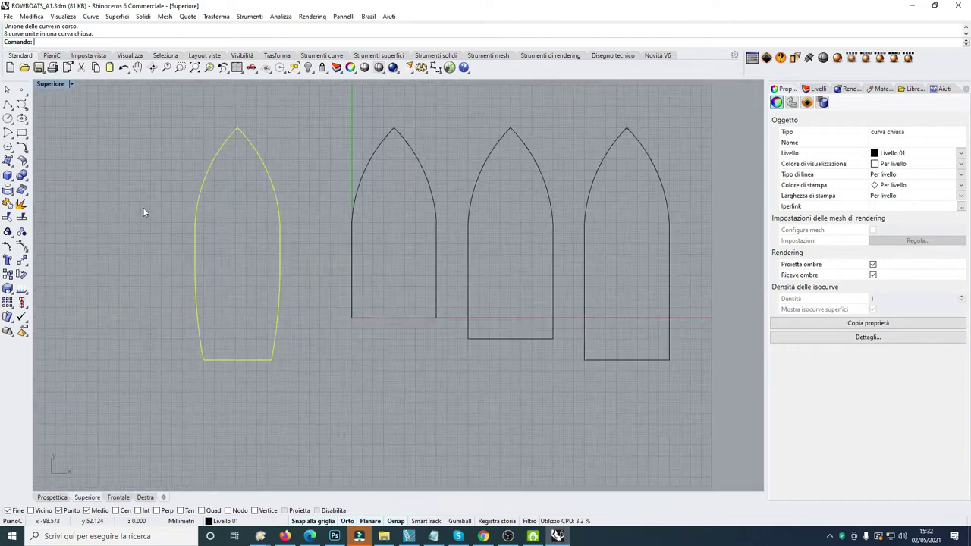
scroll(142, 210, up, 3)
scroll(142, 212, down, 3)
scroll(143, 212, up, 1)
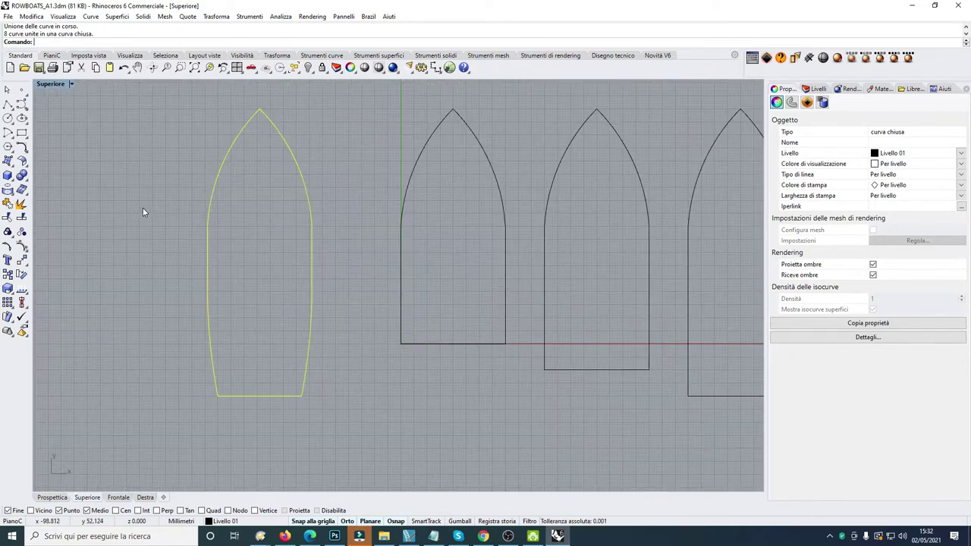
scroll(142, 218, down, 2)
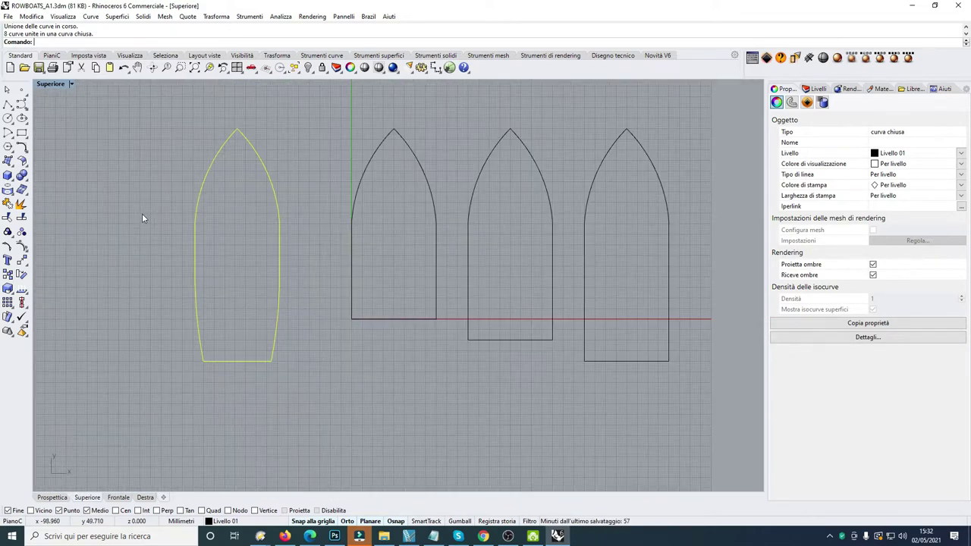
scroll(143, 218, up, 2)
scroll(142, 215, down, 1)
double_click(49, 84)
double_click(419, 84)
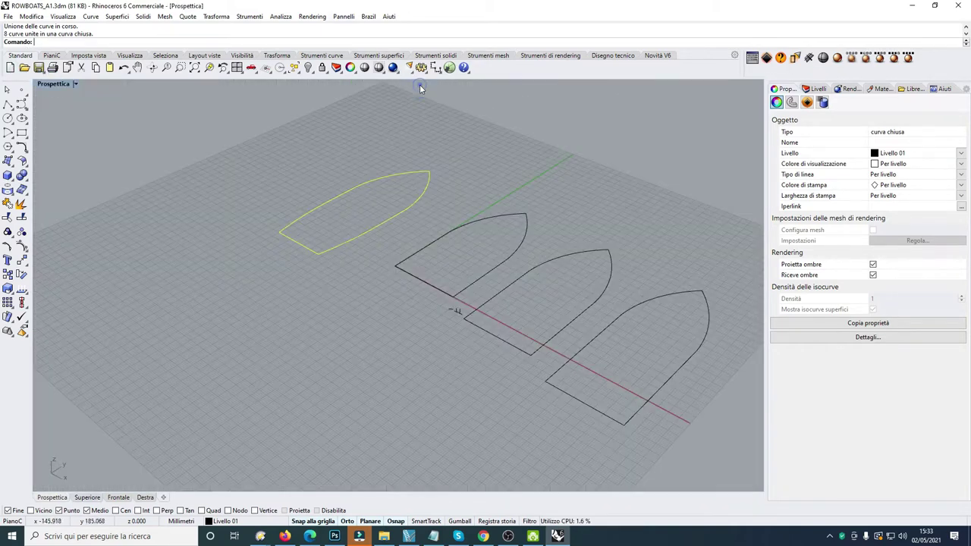
scroll(496, 254, down, 2)
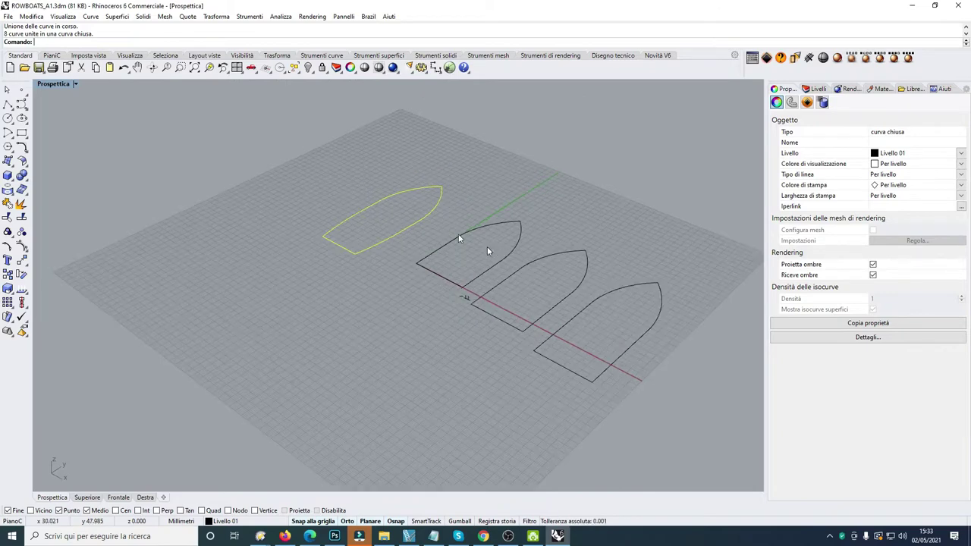
double_click(51, 85)
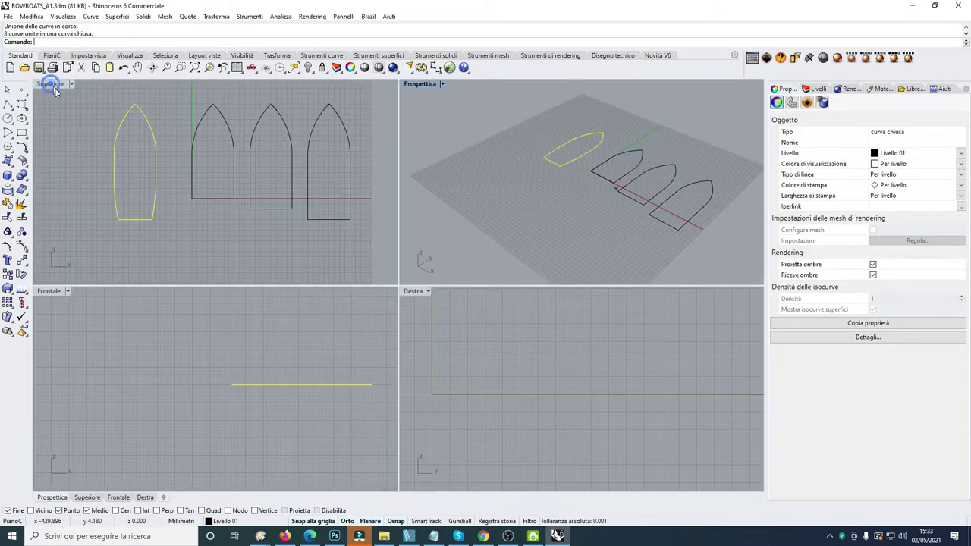
click(51, 85)
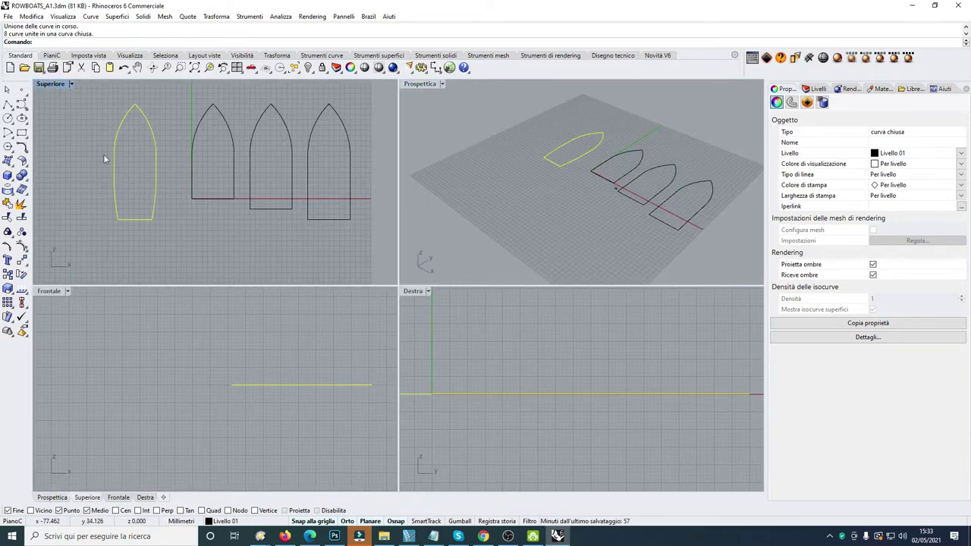
double_click(60, 86)
scroll(257, 266, up, 3)
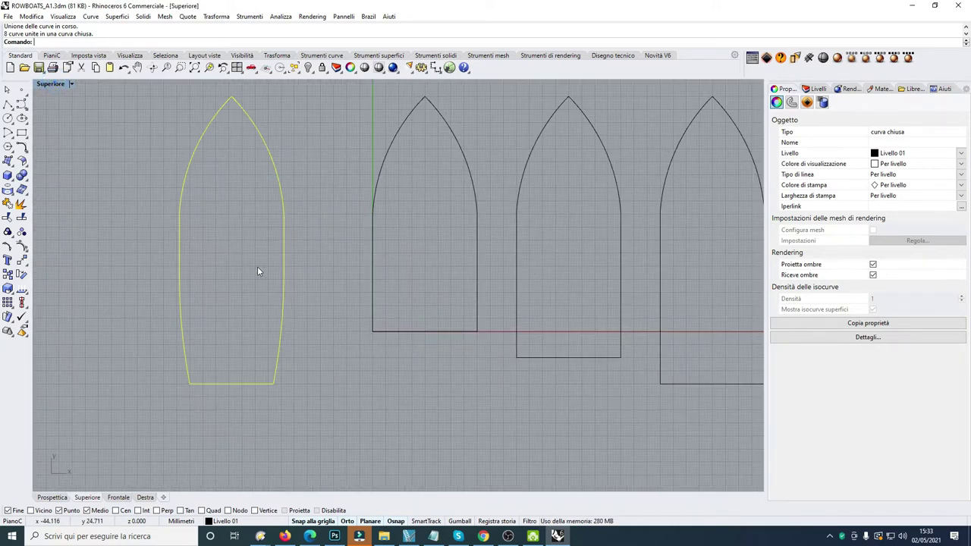
scroll(671, 332, down, 2)
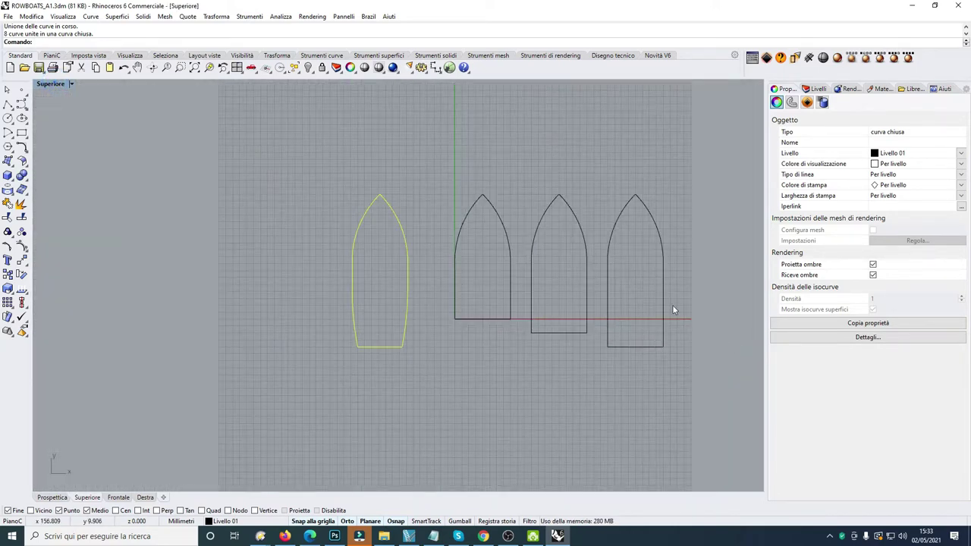
scroll(677, 305, up, 2)
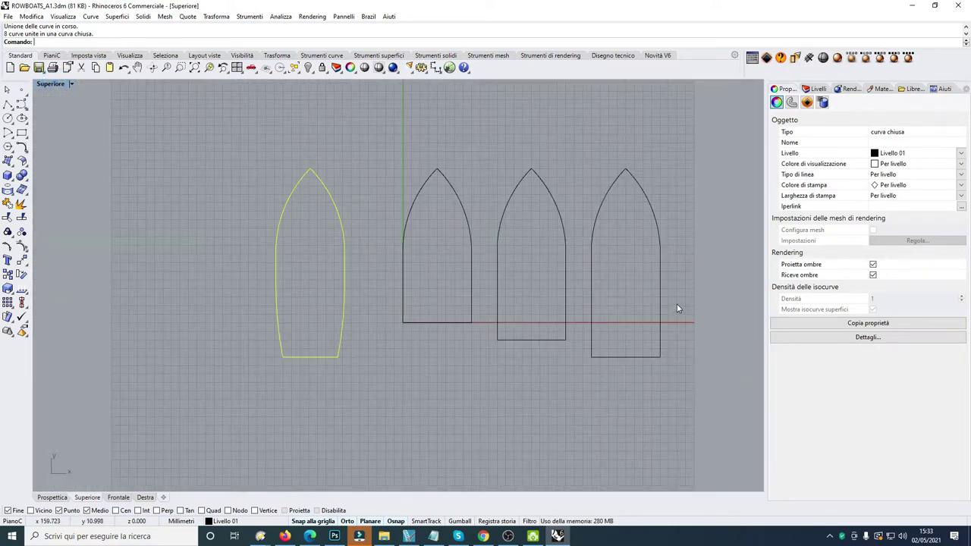
Offset the longest straight-sided outline 3 mm outward with sharp corners
click(573, 288)
key(alt)
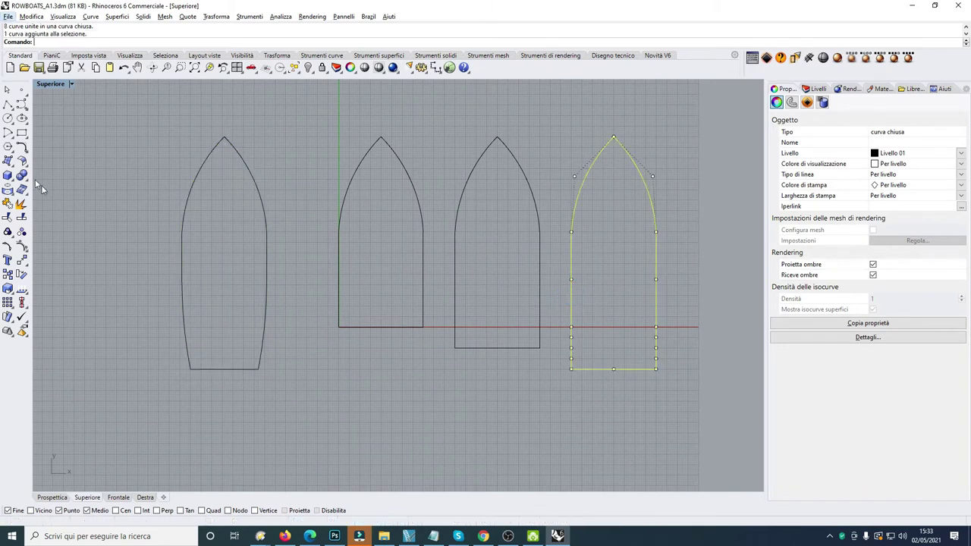
click(17, 148)
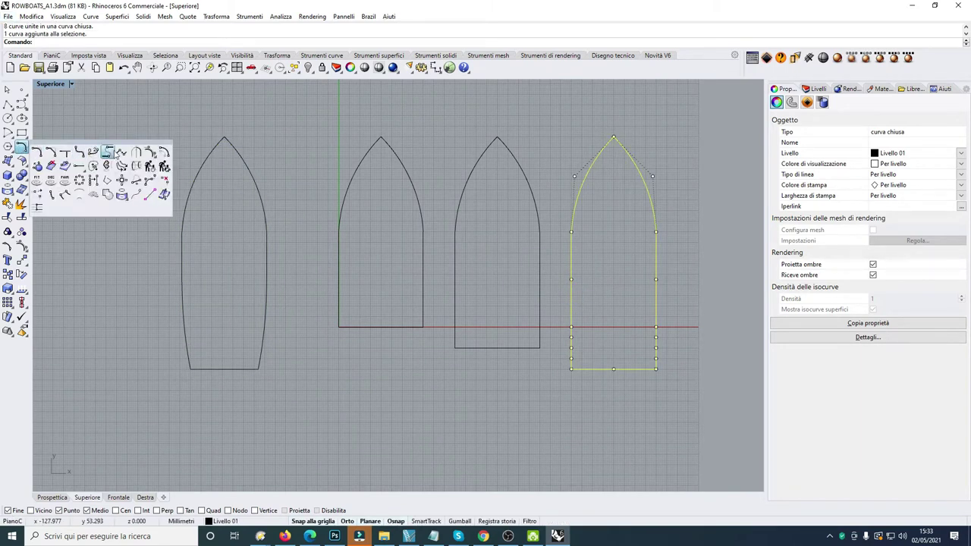
click(161, 151)
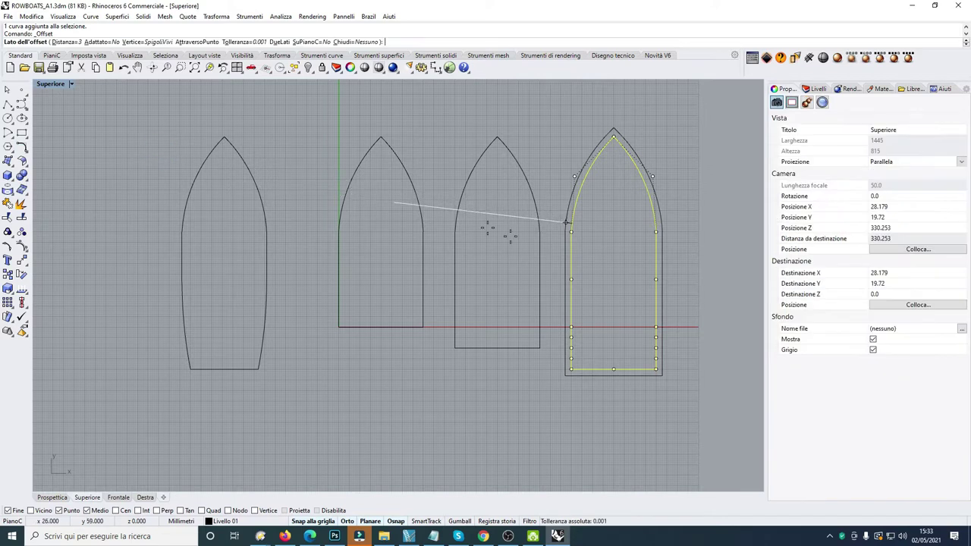
click(515, 259)
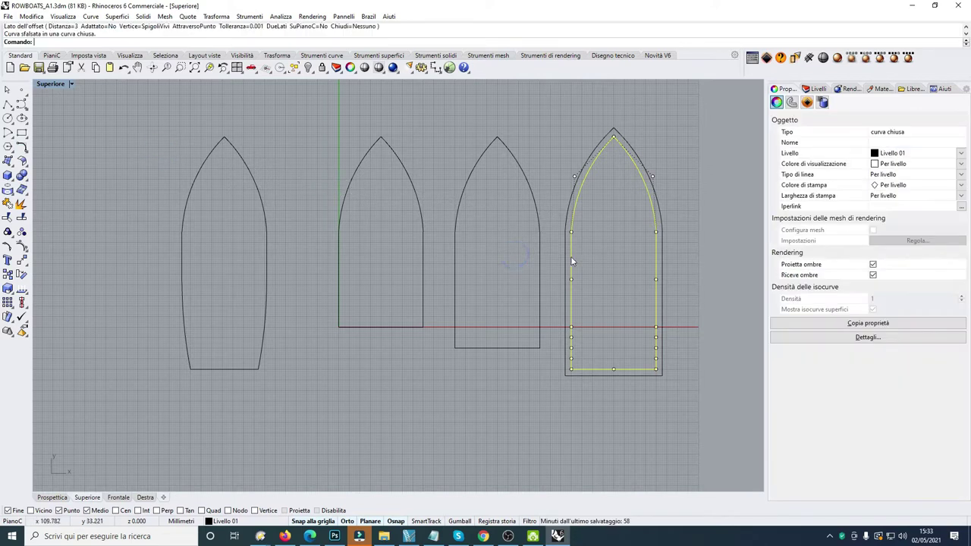
Raise the offset outline vertically in the front view above the original outline
click(565, 262)
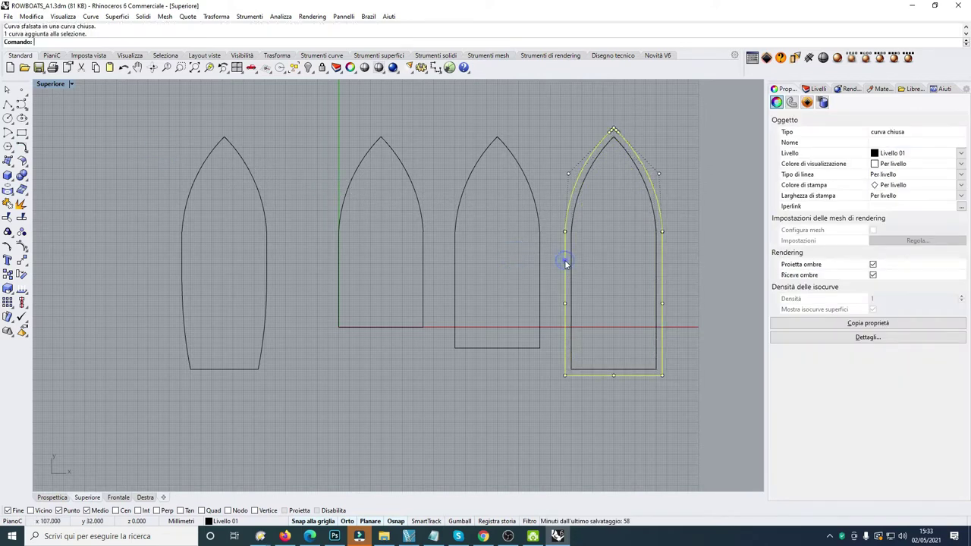
double_click(48, 84)
scroll(301, 366, down, 3)
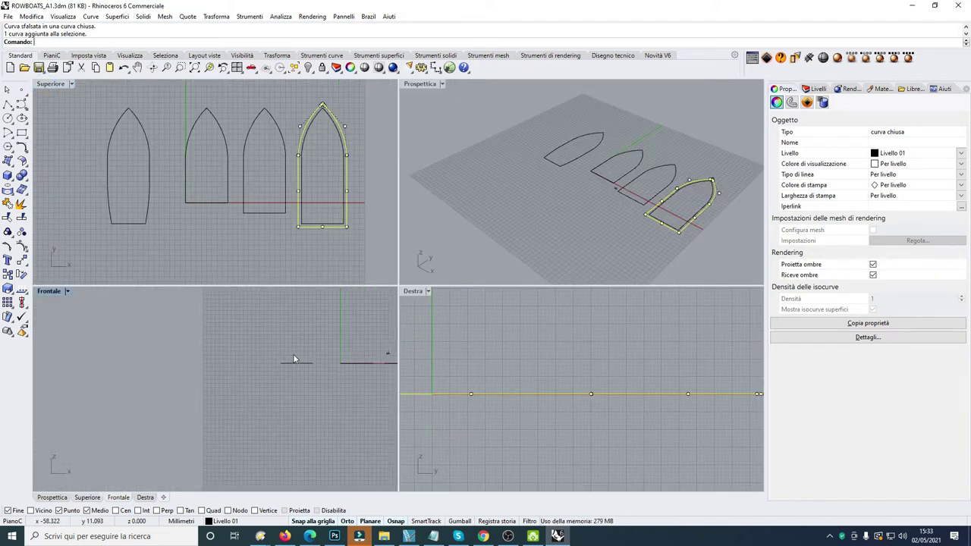
scroll(355, 375, up, 2)
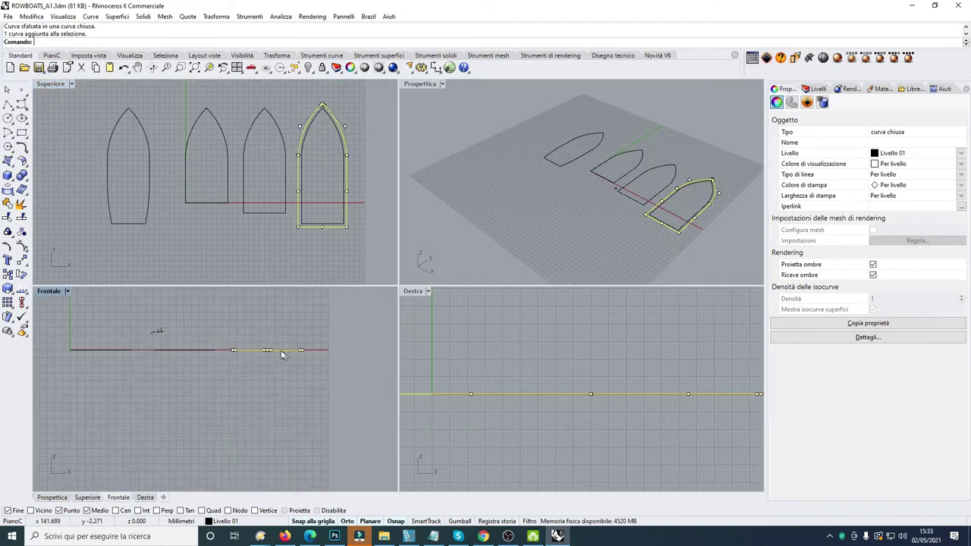
drag(282, 353, 281, 312)
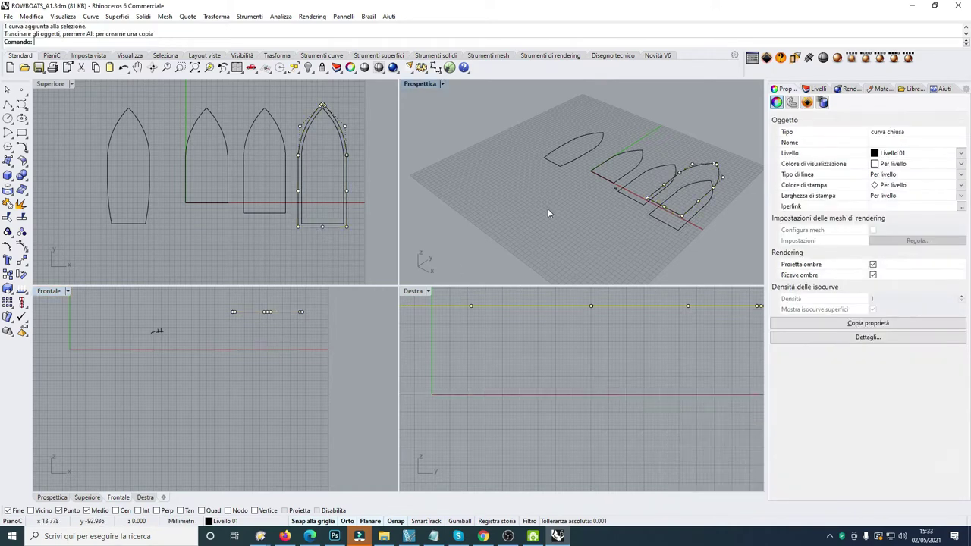
Draw a polyline from the raised outline's left stern corner to the matching corner of the original outline below
click(547, 208)
scroll(550, 239, down, 2)
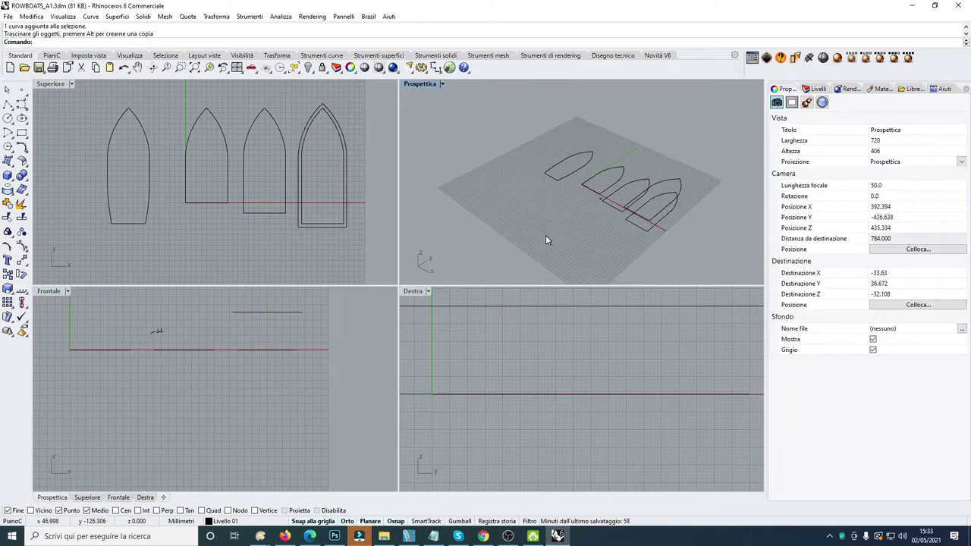
scroll(658, 165, up, 3)
scroll(658, 167, down, 2)
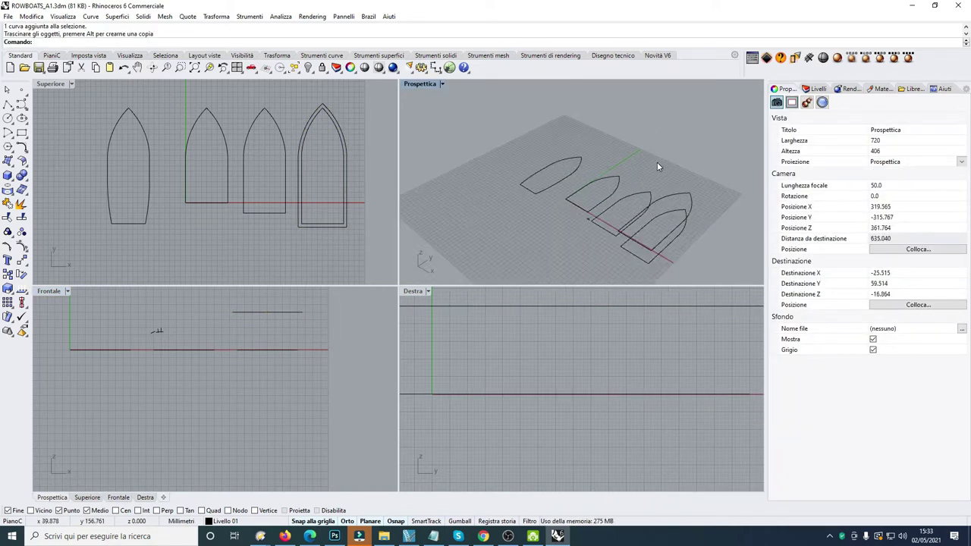
double_click(420, 84)
scroll(412, 293, down, 3)
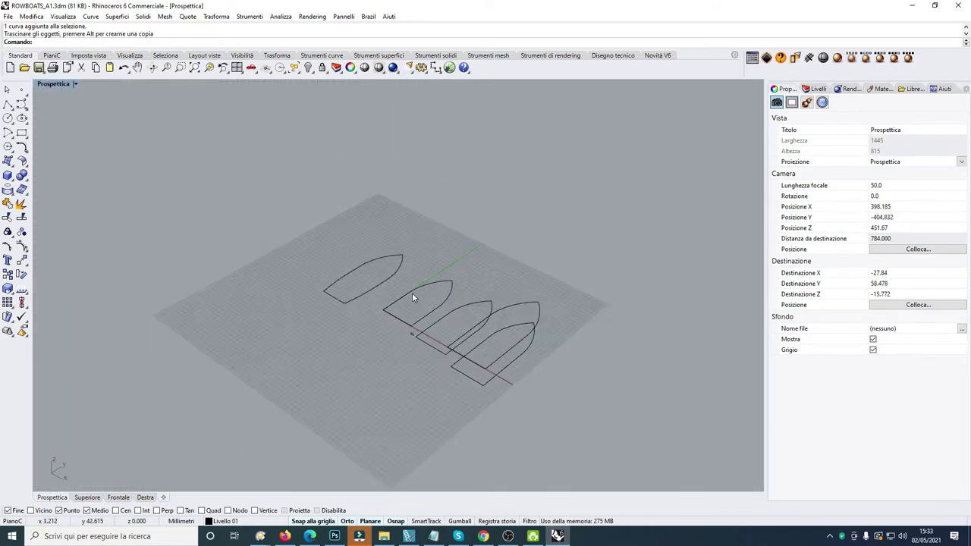
scroll(453, 341, up, 3)
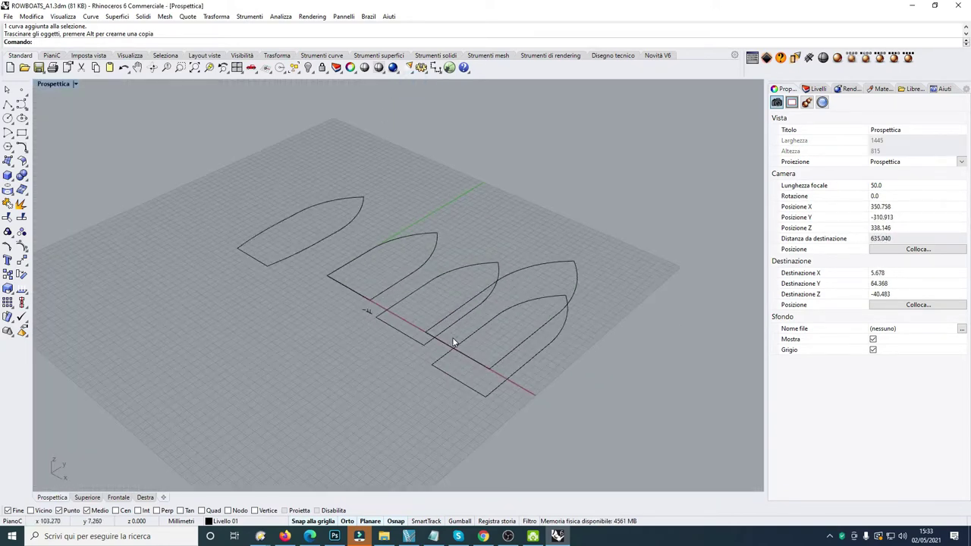
click(8, 104)
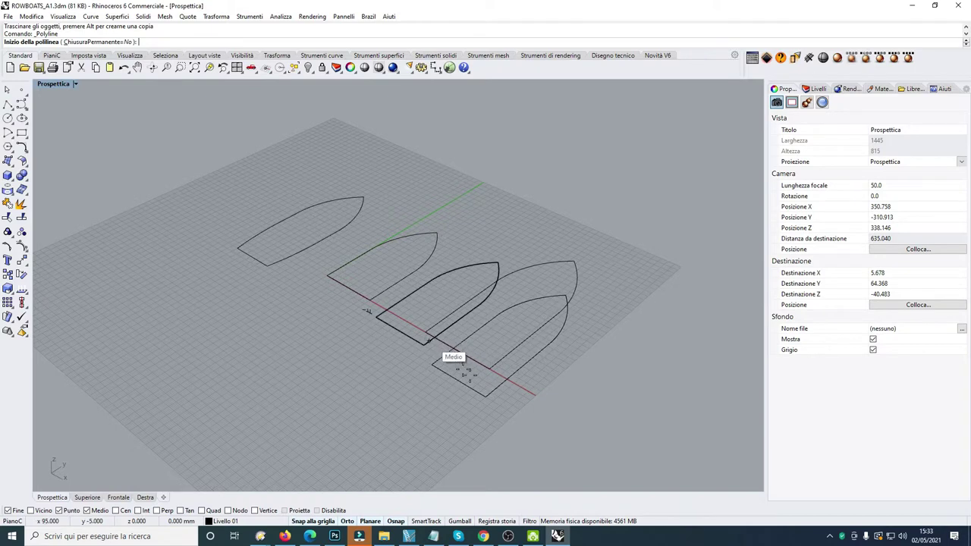
click(428, 336)
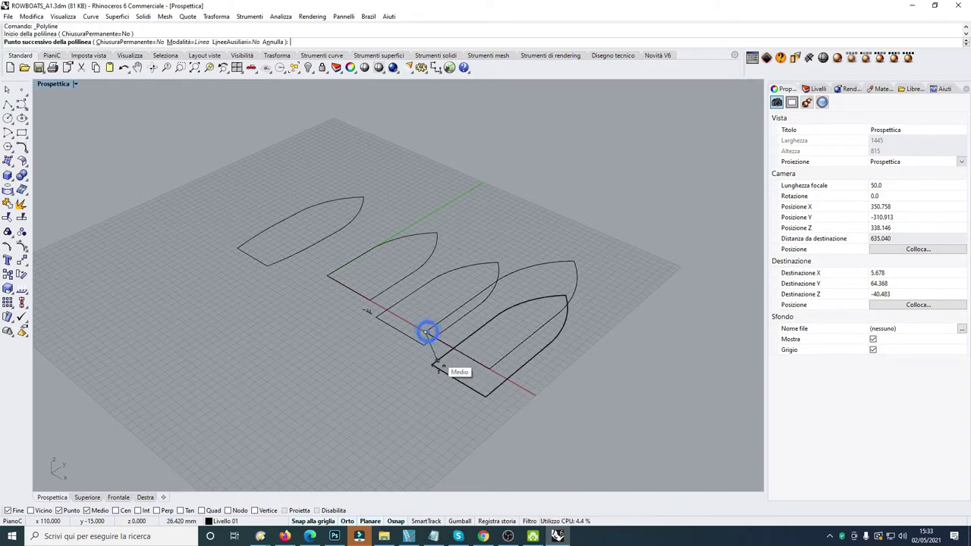
click(431, 365)
click(459, 380)
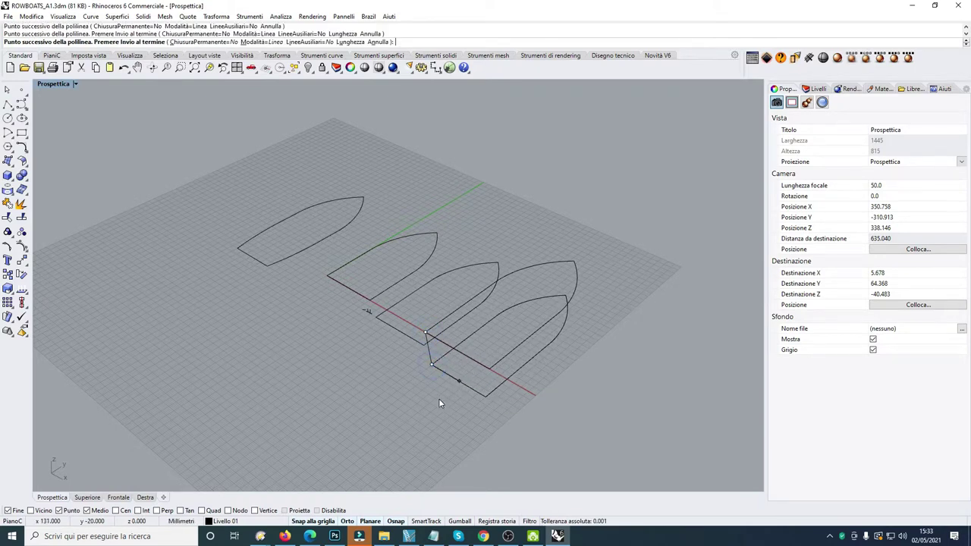
key(Return)
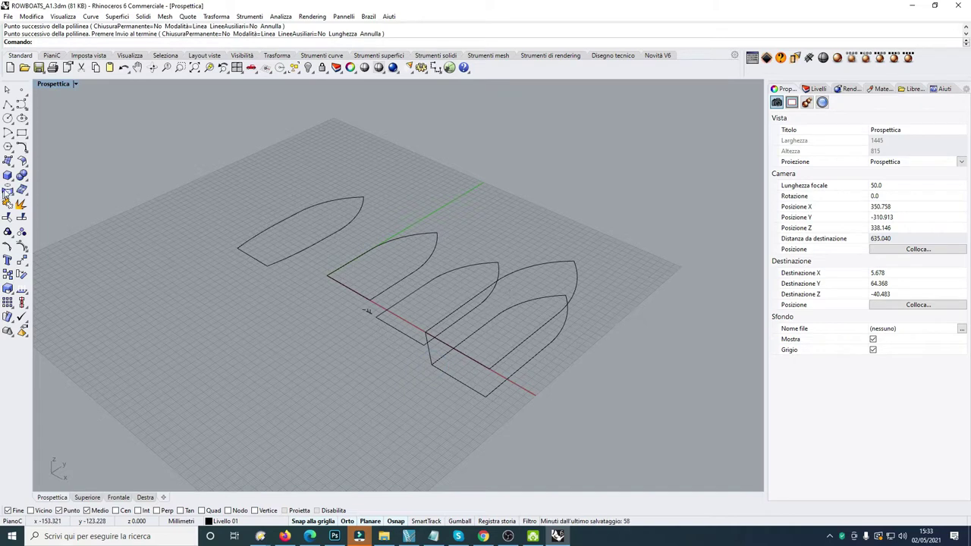
Create a closed two-rail sweep using the raised and original outlines as rails and the corner line as section, leaving sections unchanged
click(8, 161)
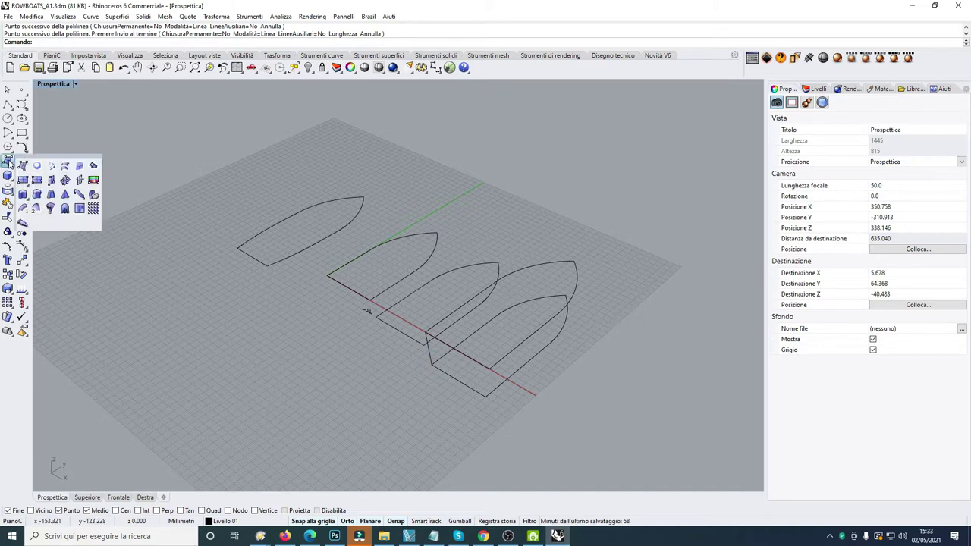
click(36, 209)
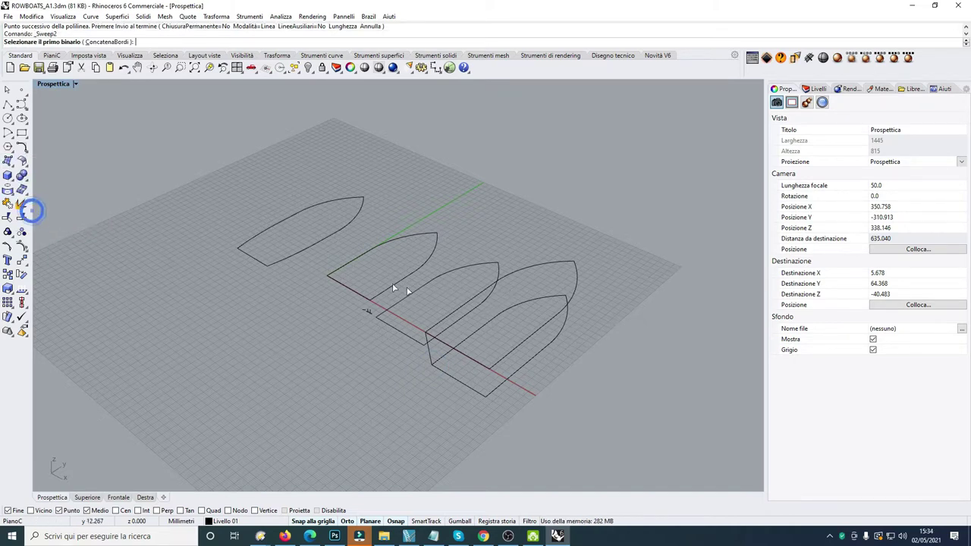
click(527, 268)
click(540, 302)
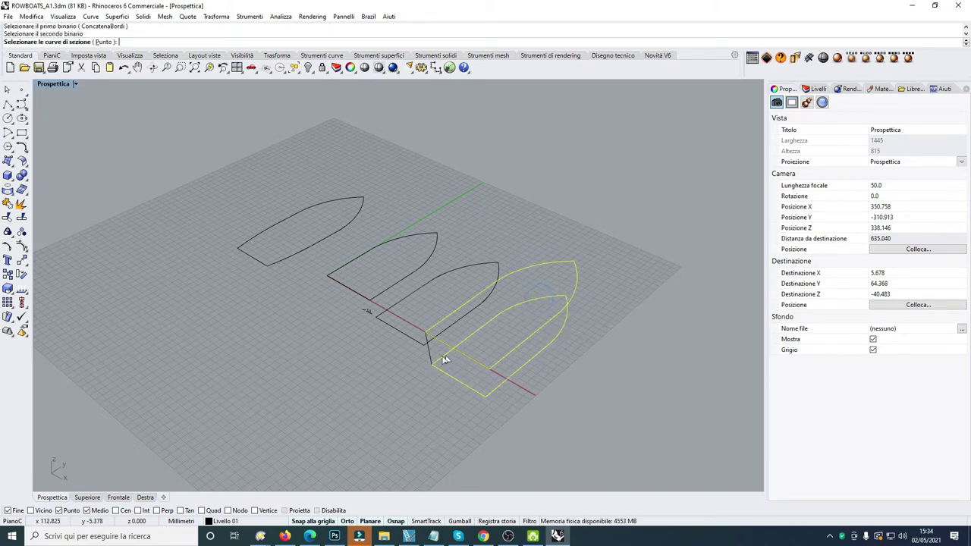
key(Return)
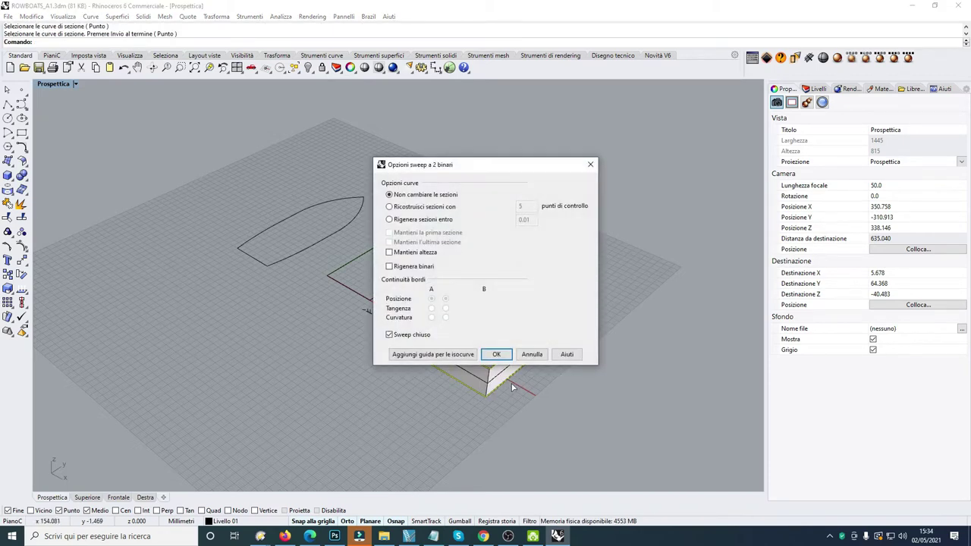
click(495, 354)
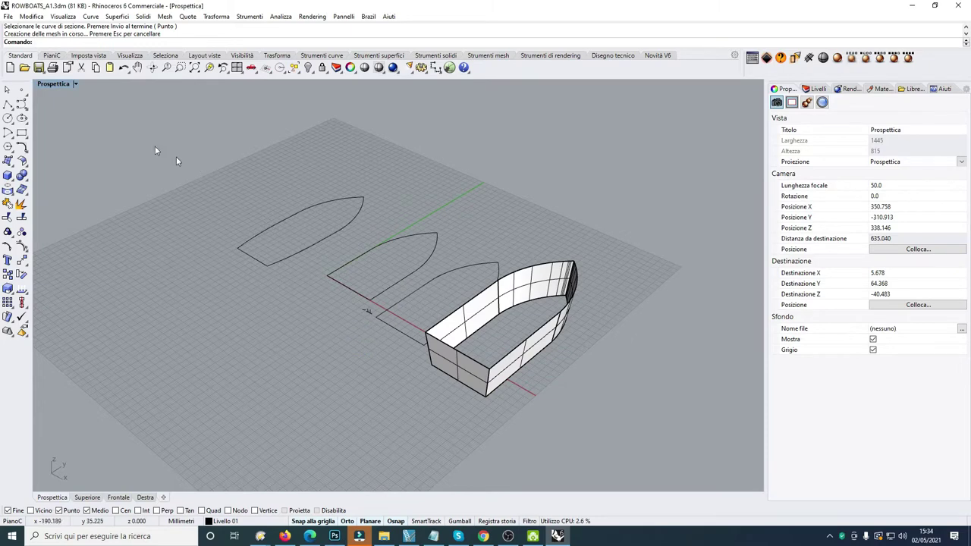
click(153, 68)
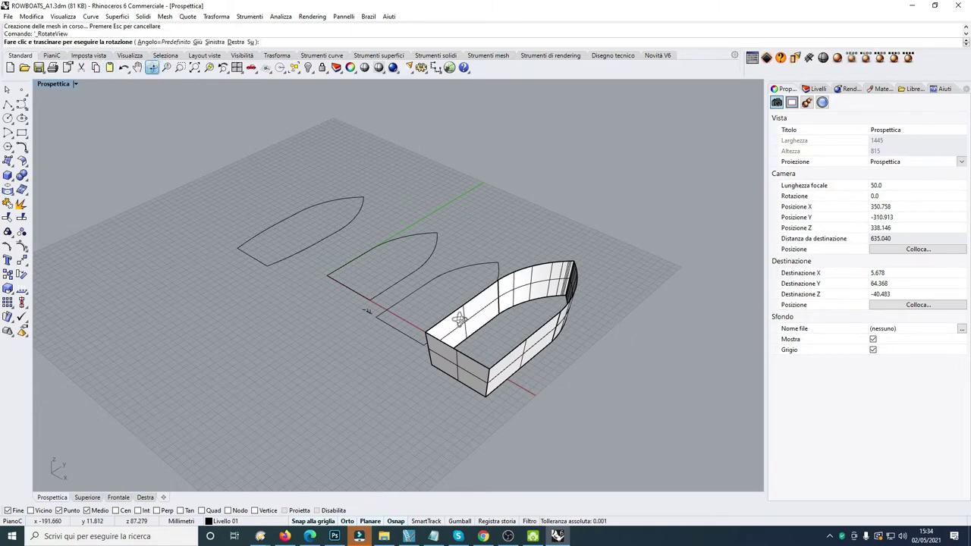
drag(459, 317, 553, 329)
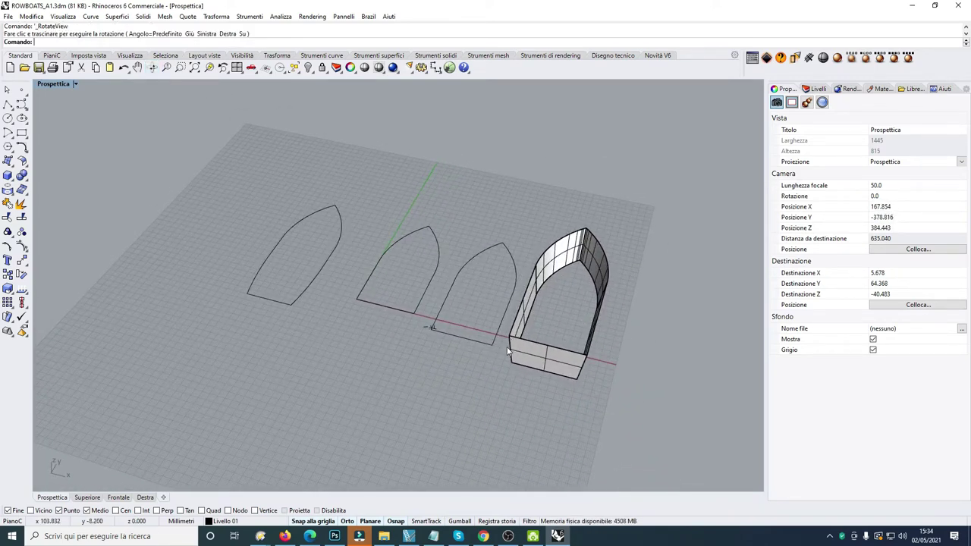
Undo the two-rail sweep, the corner line, the raising and the outward offset made on the longest straight-sided outline
key(ctrl+z)
key(ctrl+z)
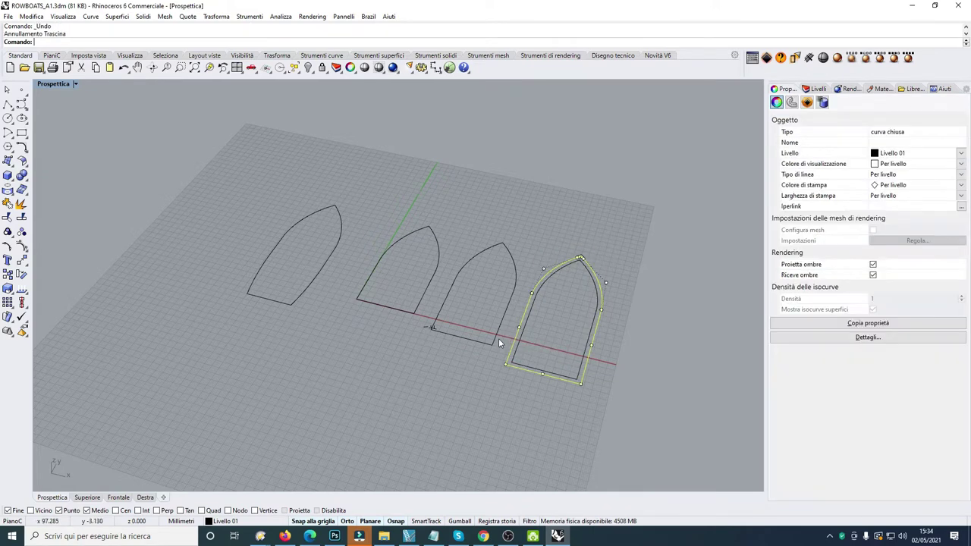
key(ctrl+z)
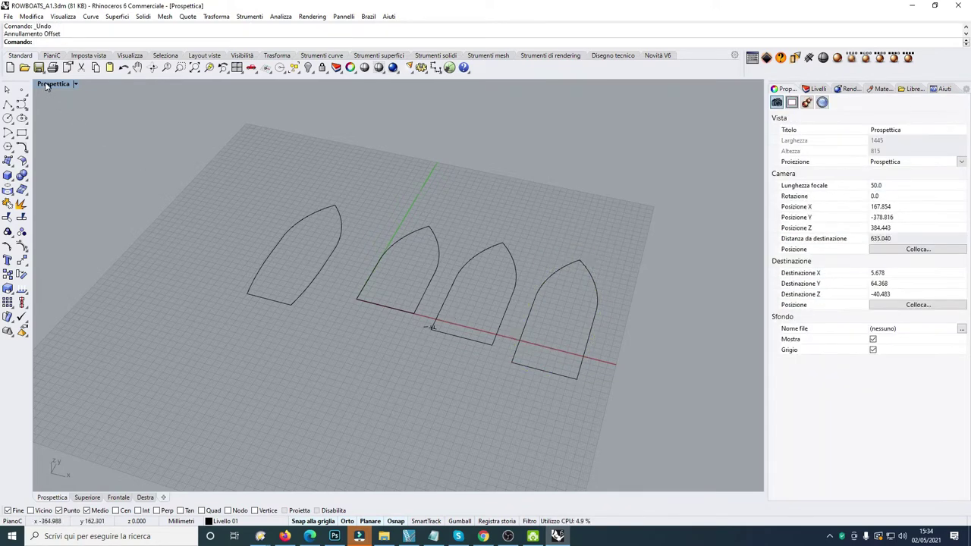
Duplicate the longest straight-sided outline in place and raise one copy vertically about 25 mm in the front view
double_click(47, 86)
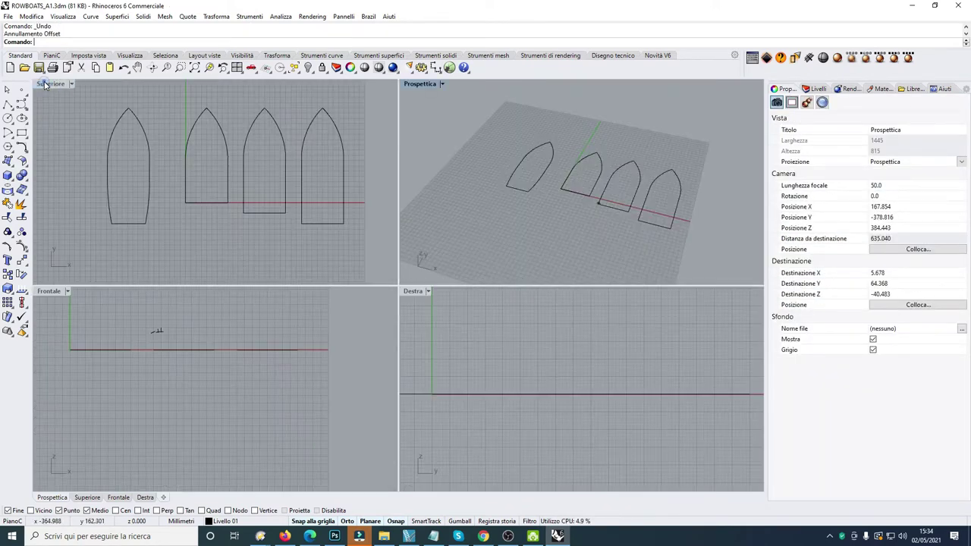
click(318, 223)
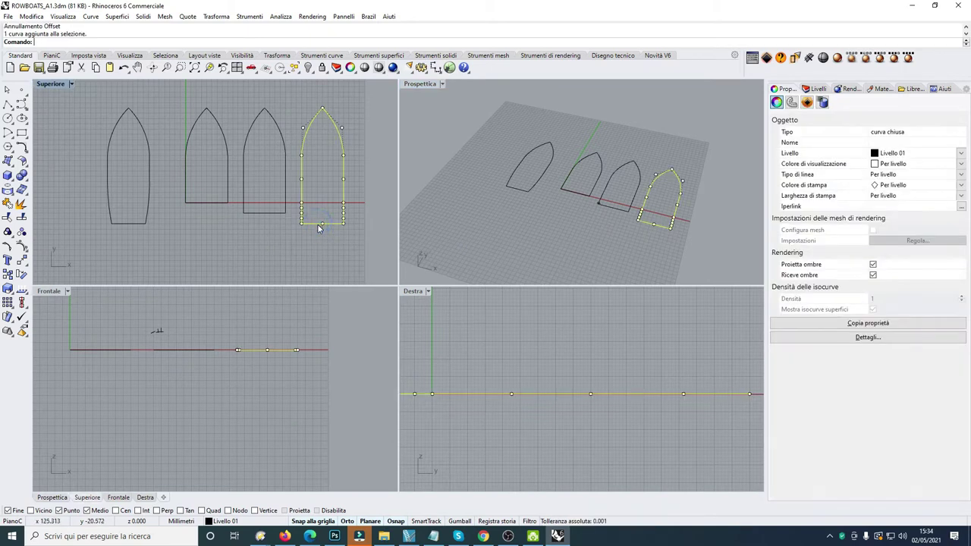
key(ctrl+c)
key(ctrl+v)
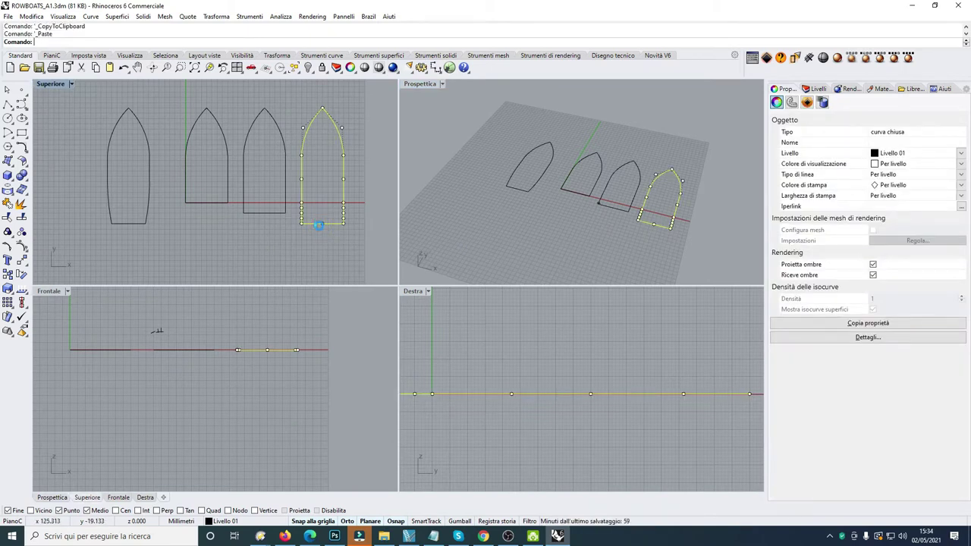
drag(279, 350, 277, 312)
click(607, 258)
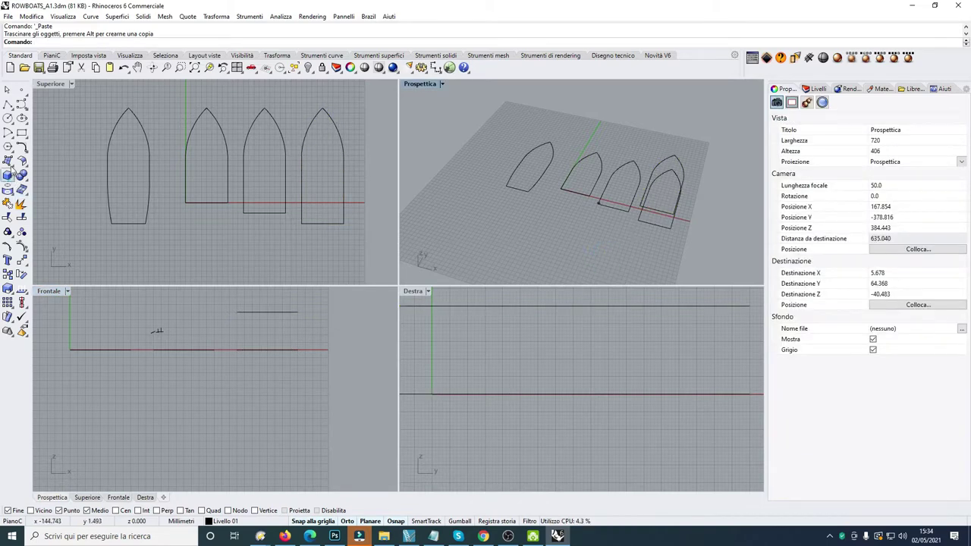
Draw a vertical polyline from the raised copy's left stern corner down to the same corner of the straight-sided outline
double_click(424, 82)
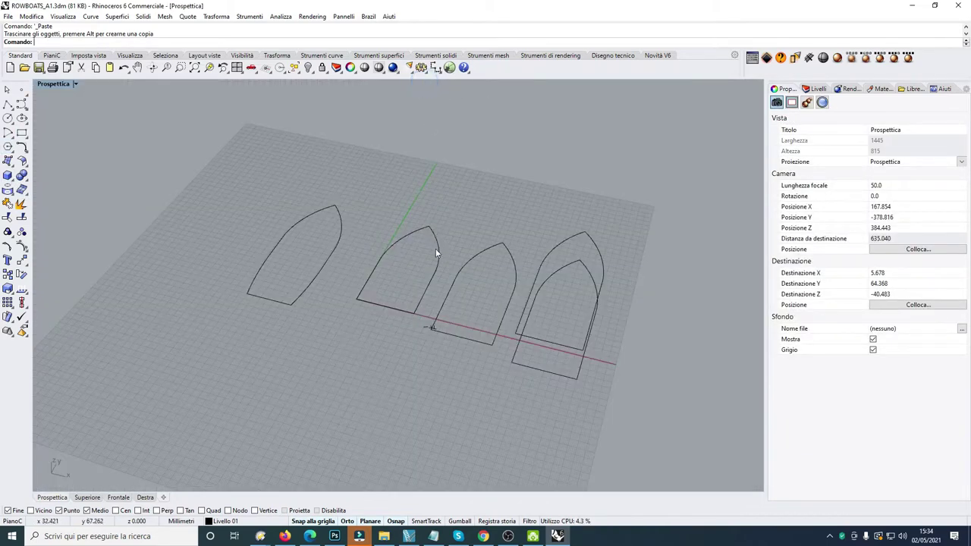
scroll(495, 309, down, 2)
scroll(506, 322, up, 5)
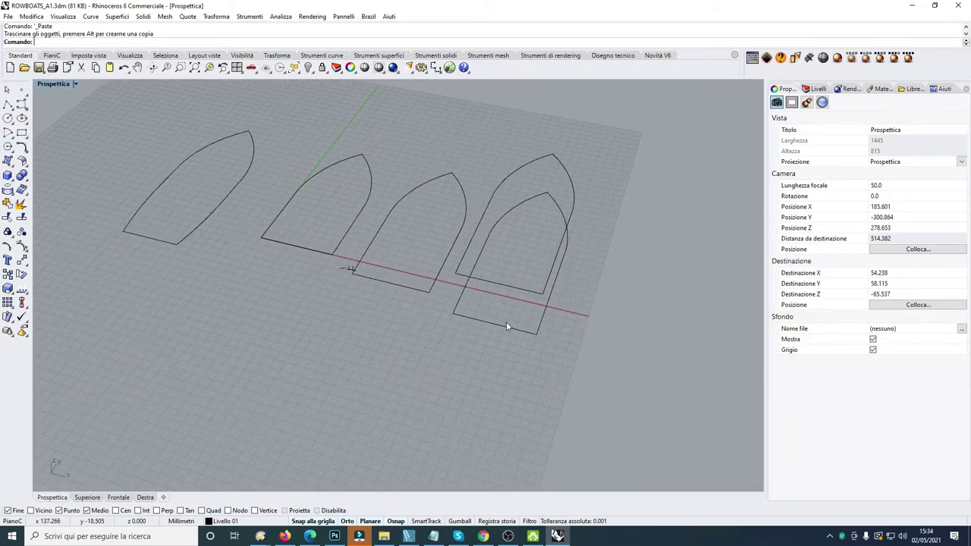
click(7, 104)
click(454, 273)
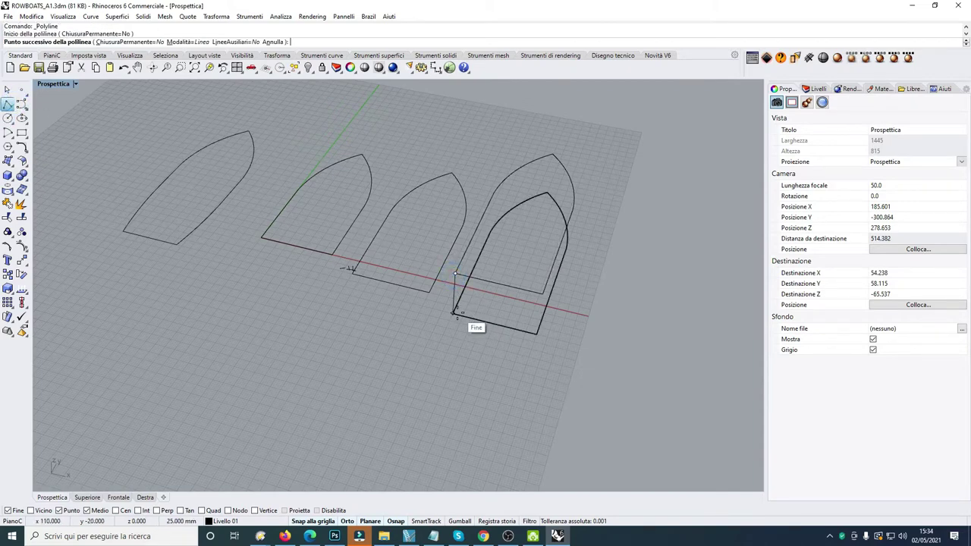
click(452, 312)
key(Return)
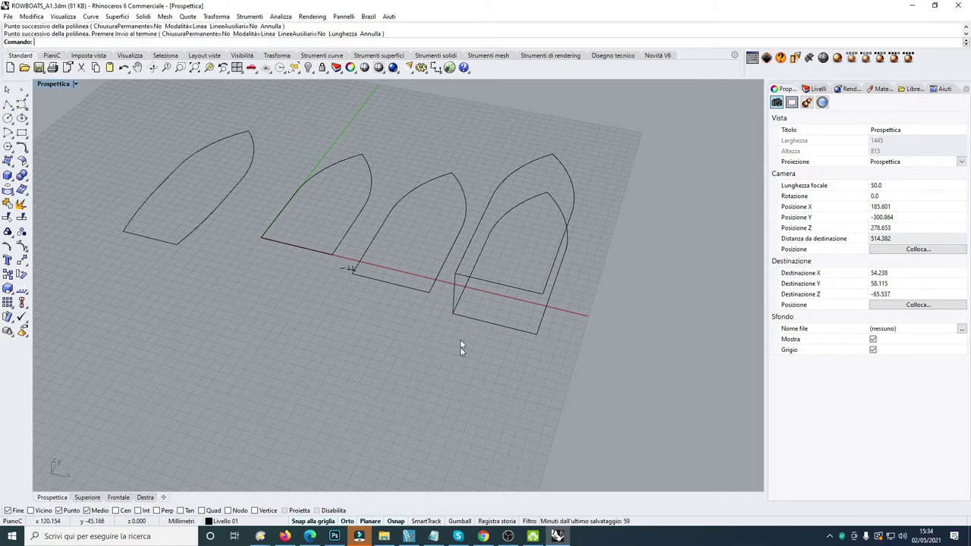
Create a closed two-rail sweep between the two identical straight-sided outlines using the vertical corner line as section, leaving sections unchanged
click(495, 217)
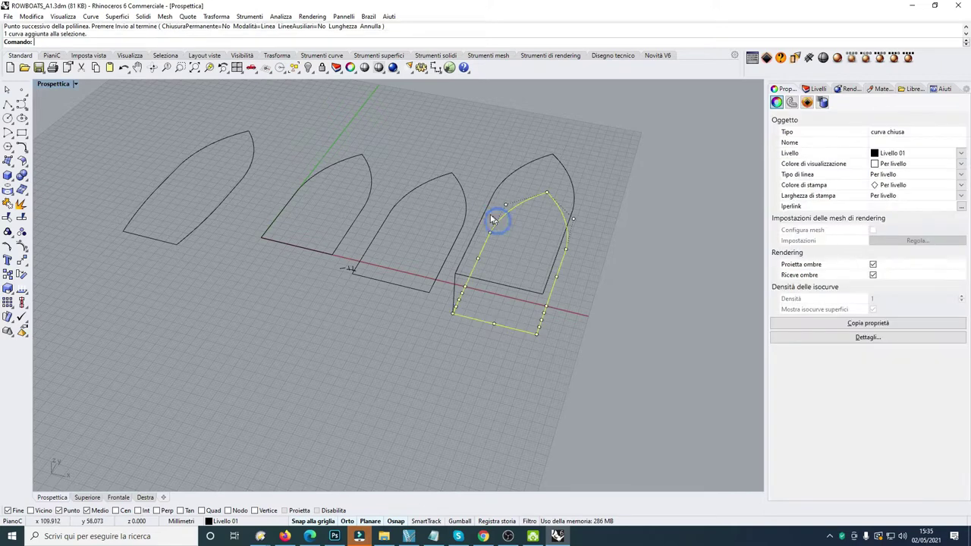
click(520, 255)
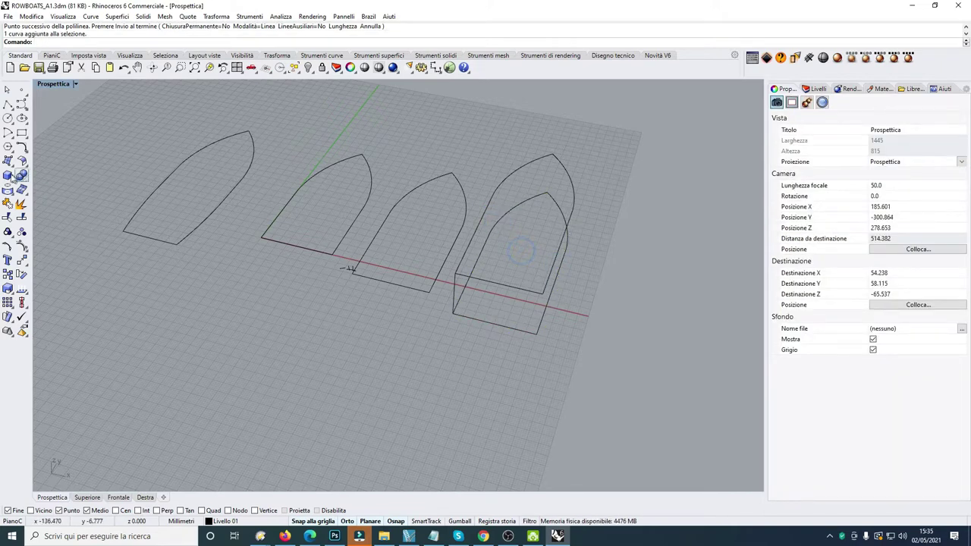
click(7, 160)
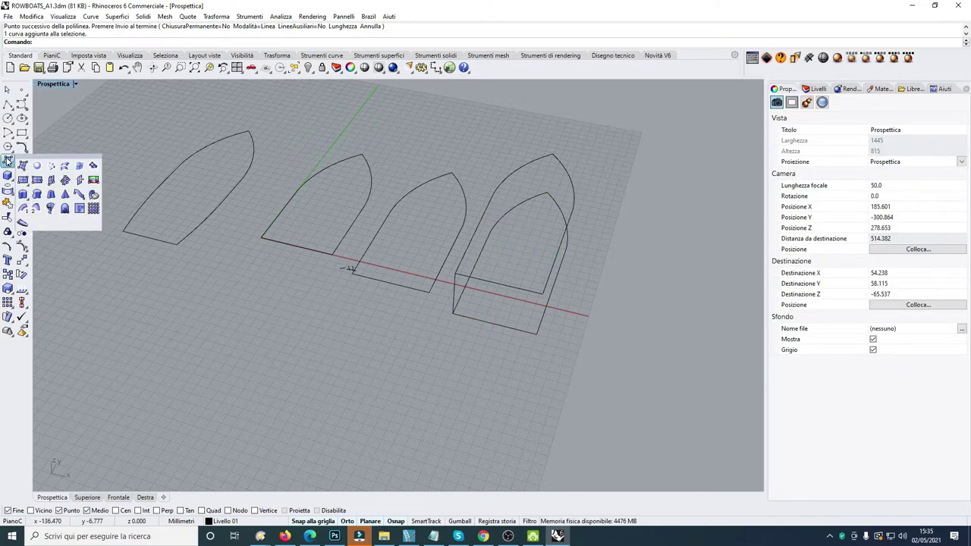
click(36, 209)
click(527, 204)
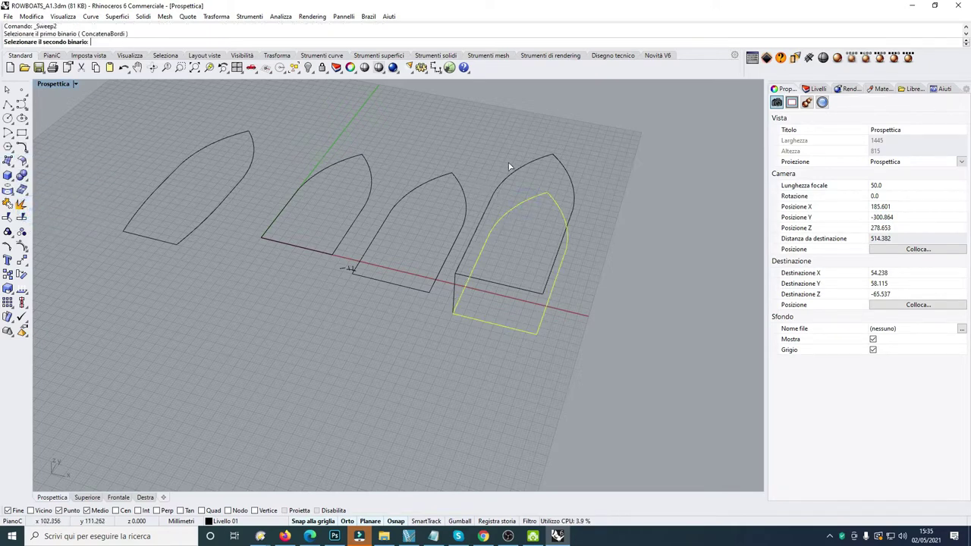
click(520, 169)
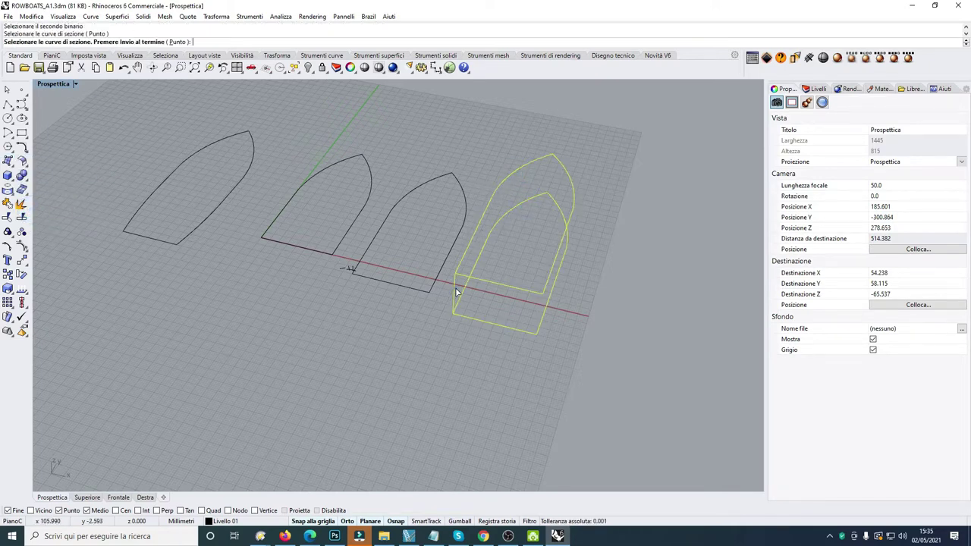
key(Return)
click(495, 354)
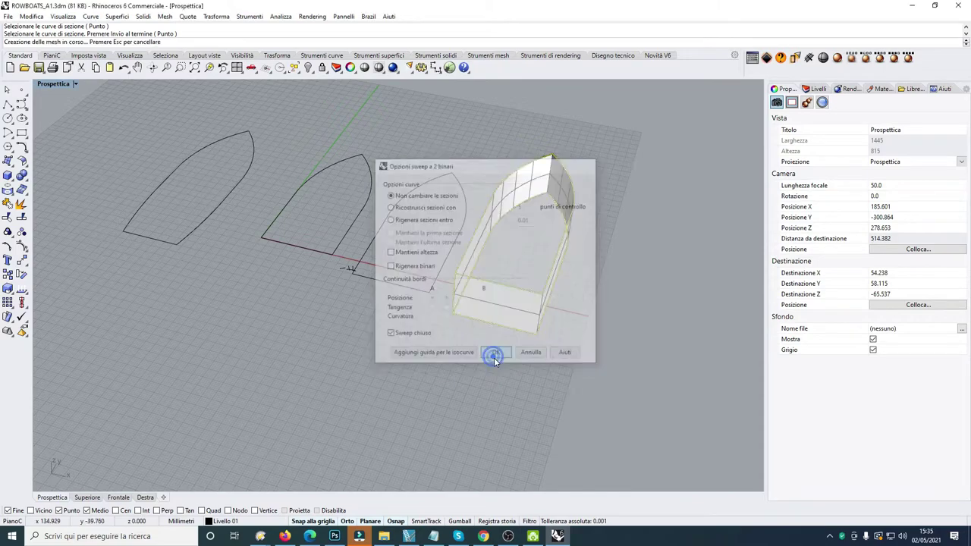
Offset the leftmost outline with the tapered stern 3 mm outward with sharp corners
click(153, 67)
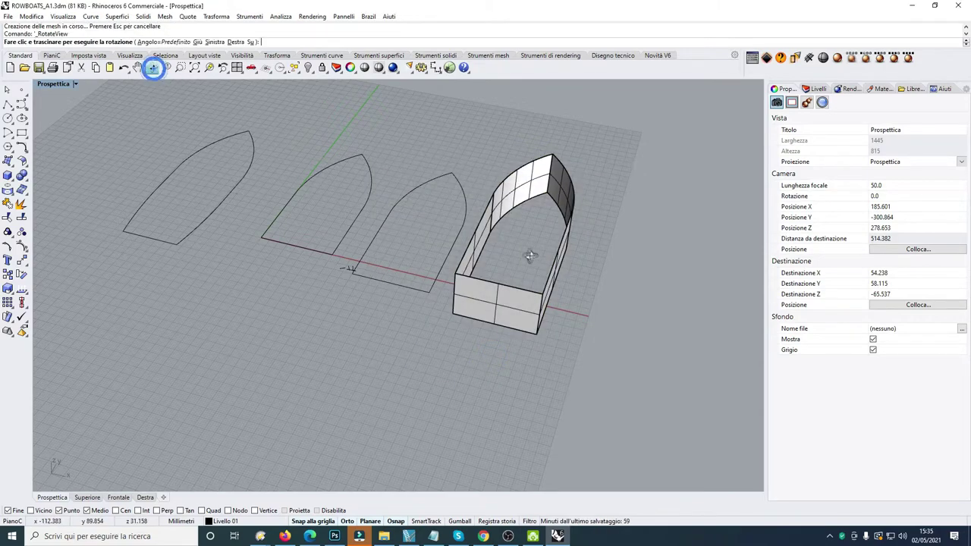
drag(526, 254, 470, 295)
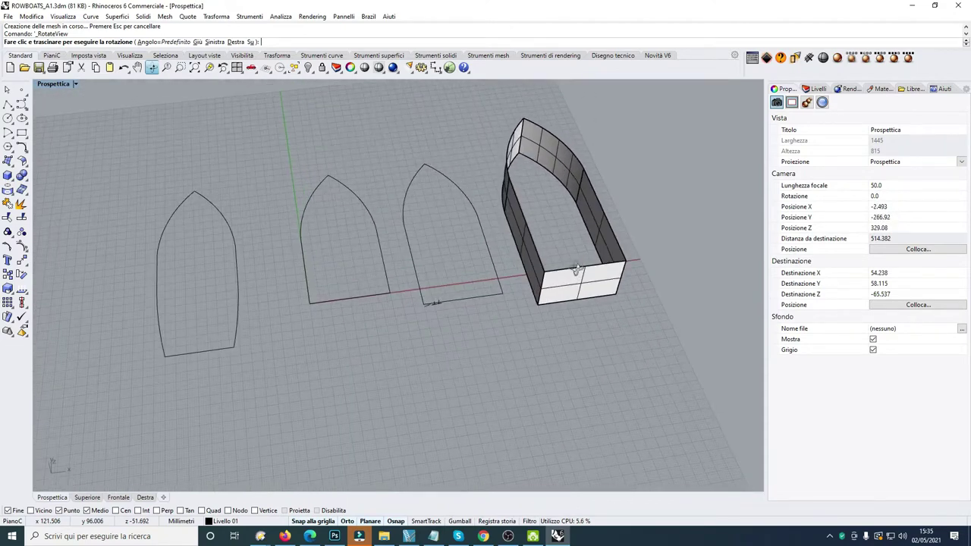
double_click(52, 84)
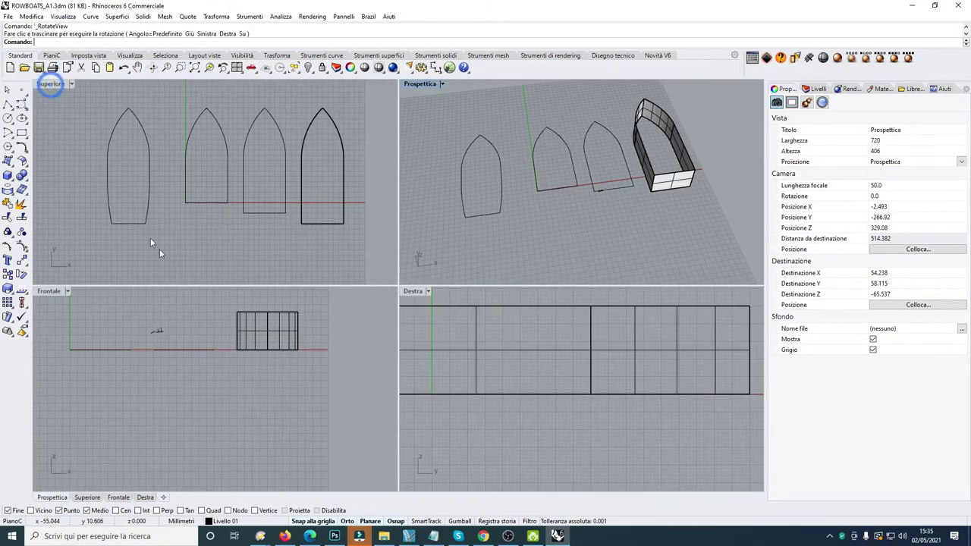
click(108, 186)
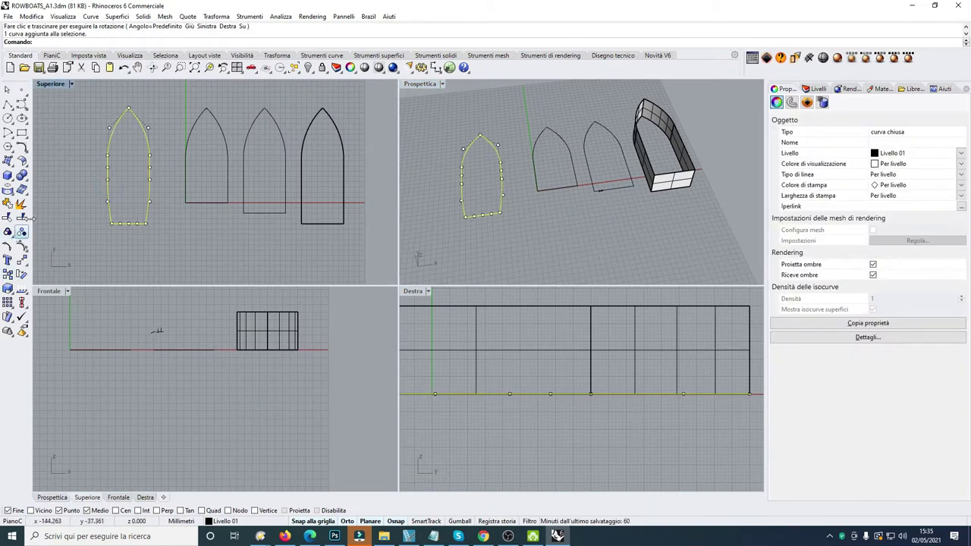
click(26, 150)
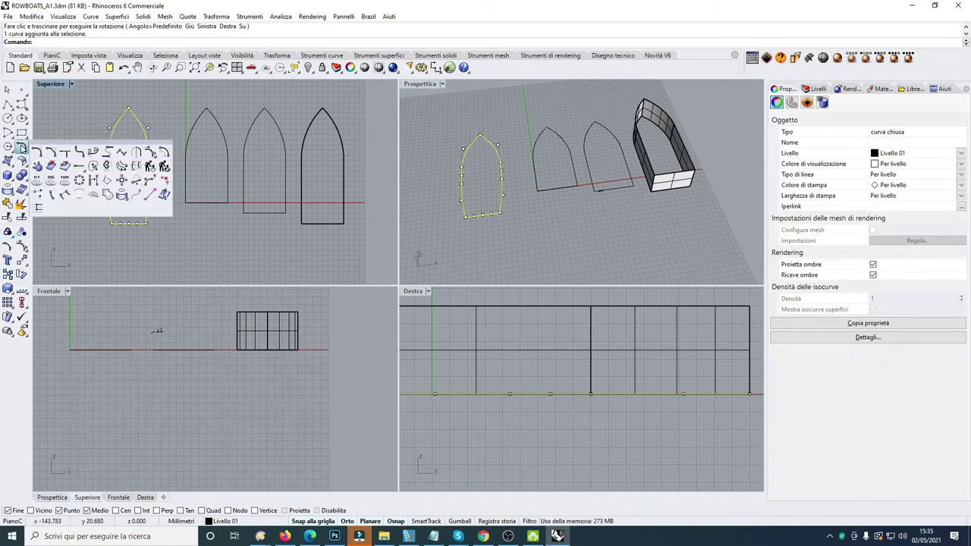
click(165, 152)
click(68, 171)
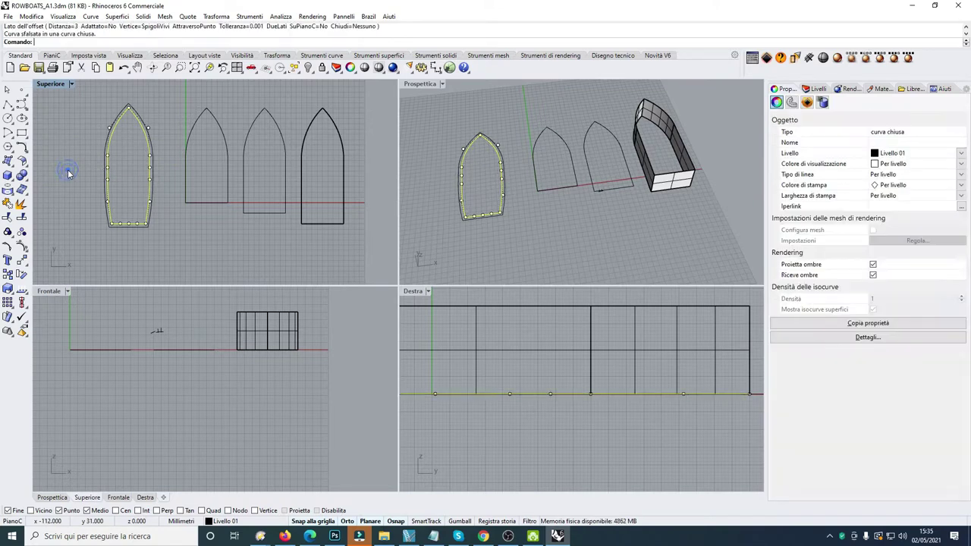
Raise the offset copy of the tapered outline vertically about 25 mm above the original in the front view
scroll(141, 350, up, 3)
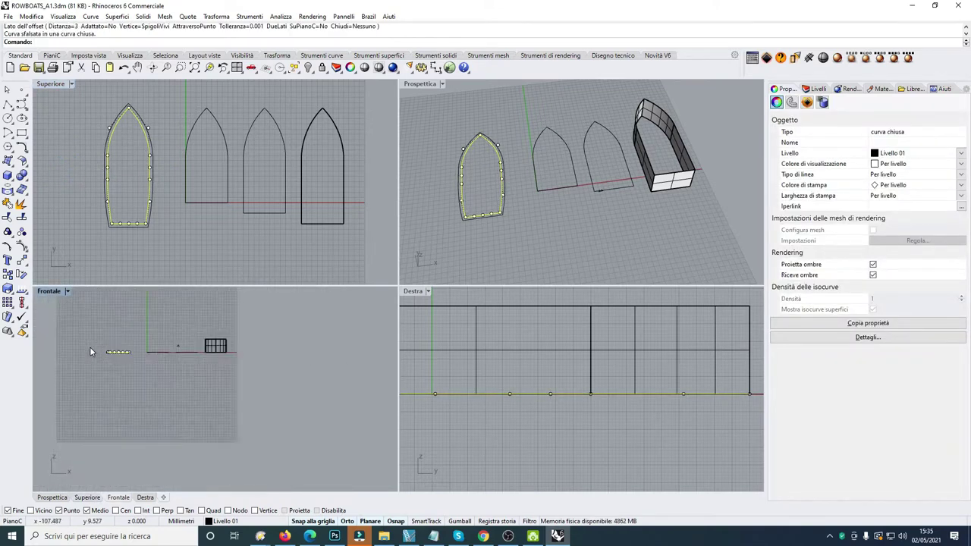
scroll(90, 347, up, 2)
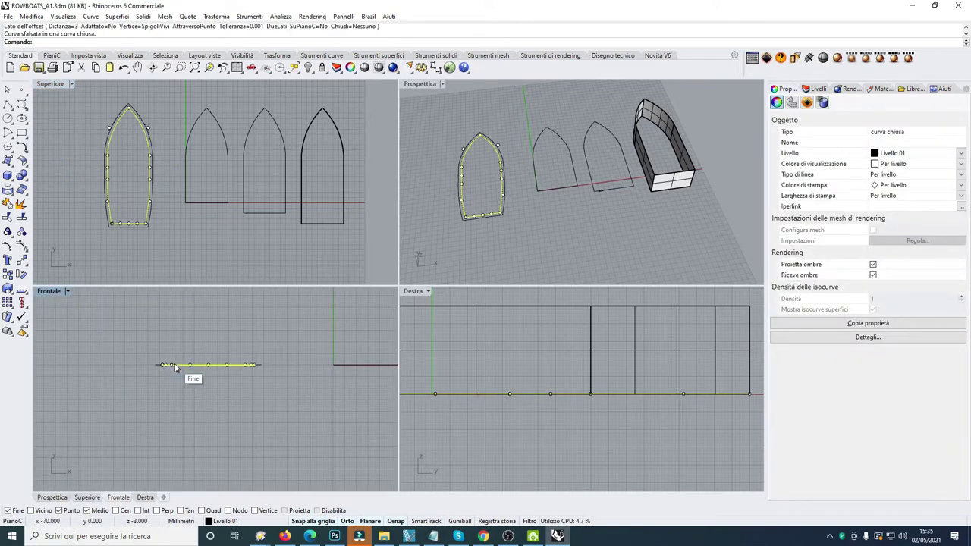
click(179, 370)
click(180, 399)
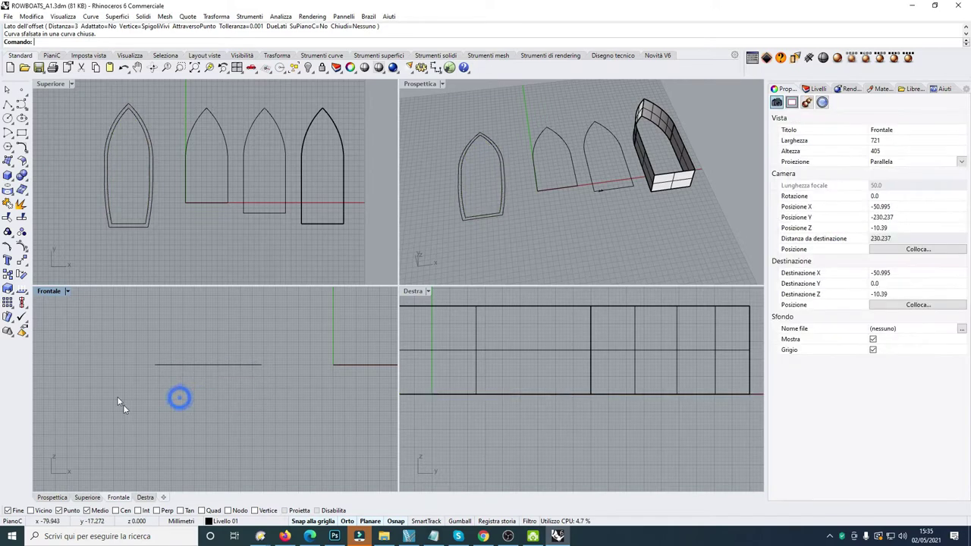
click(125, 227)
drag(181, 370, 179, 307)
click(428, 239)
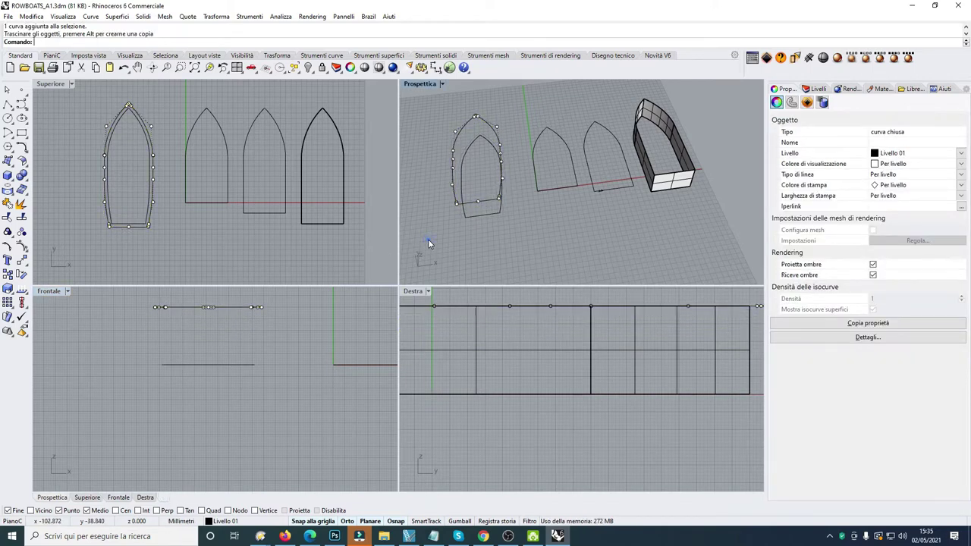
Draw a slanted polyline from the raised tapered outline's left stern corner to the matching corner of the original below
double_click(413, 84)
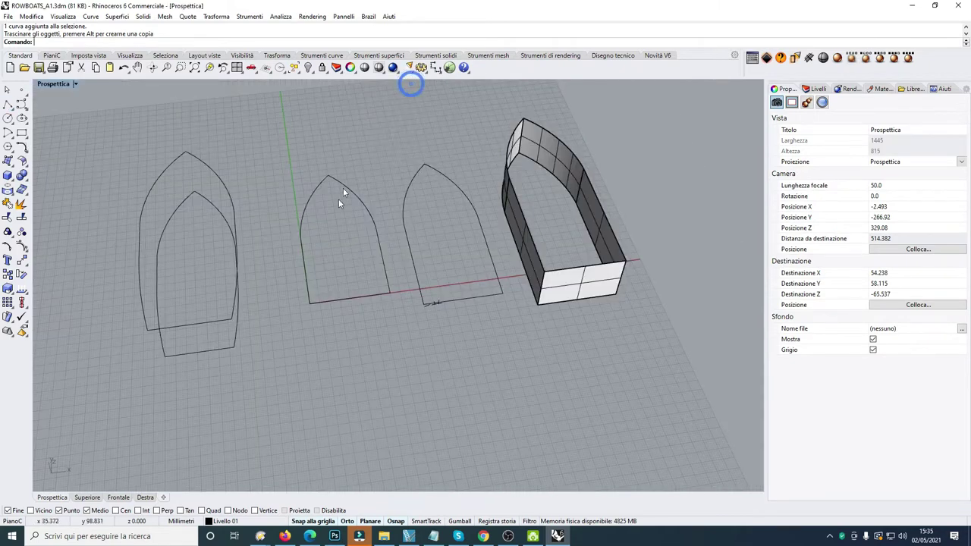
click(8, 107)
click(147, 330)
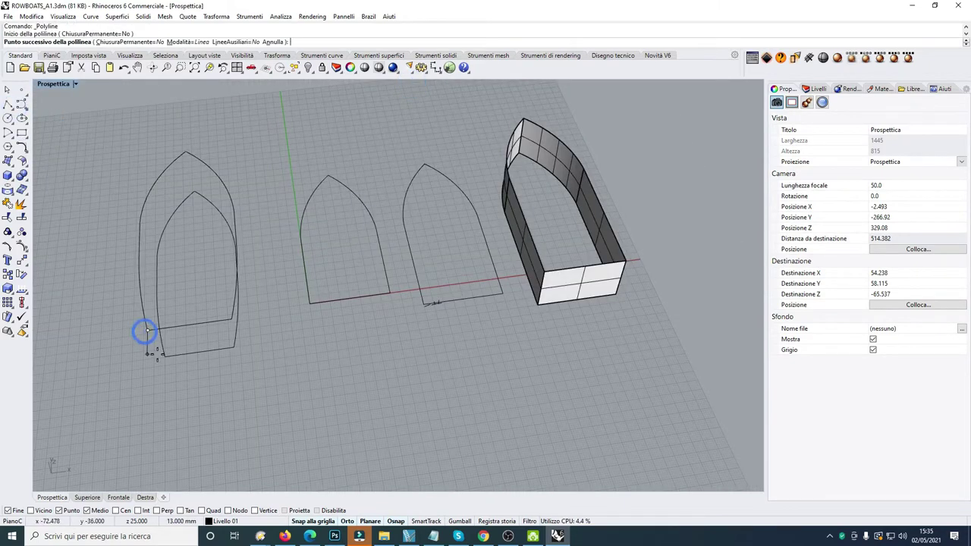
click(164, 354)
key(Return)
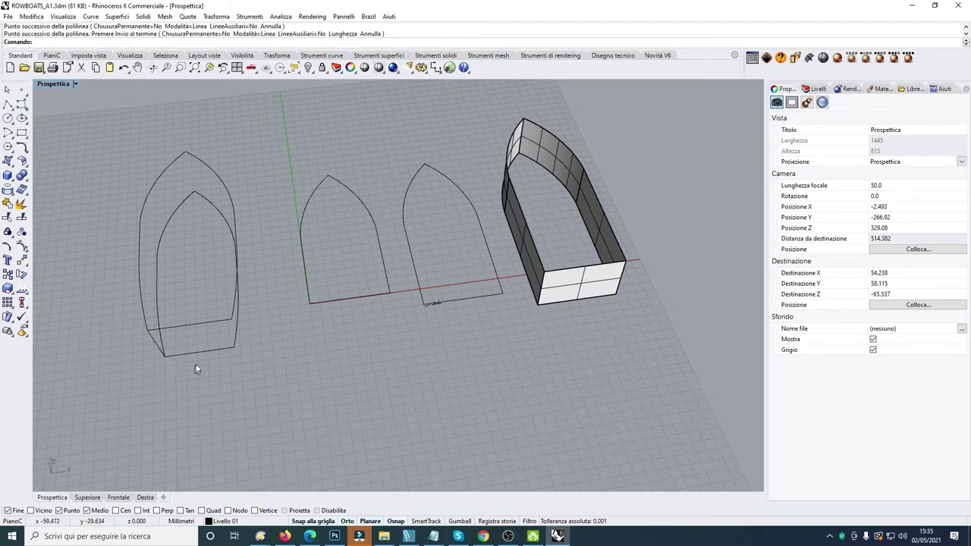
Create a closed two-rail sweep along the original and raised tapered outlines with the slanted line as section, leaving sections unchanged
click(8, 162)
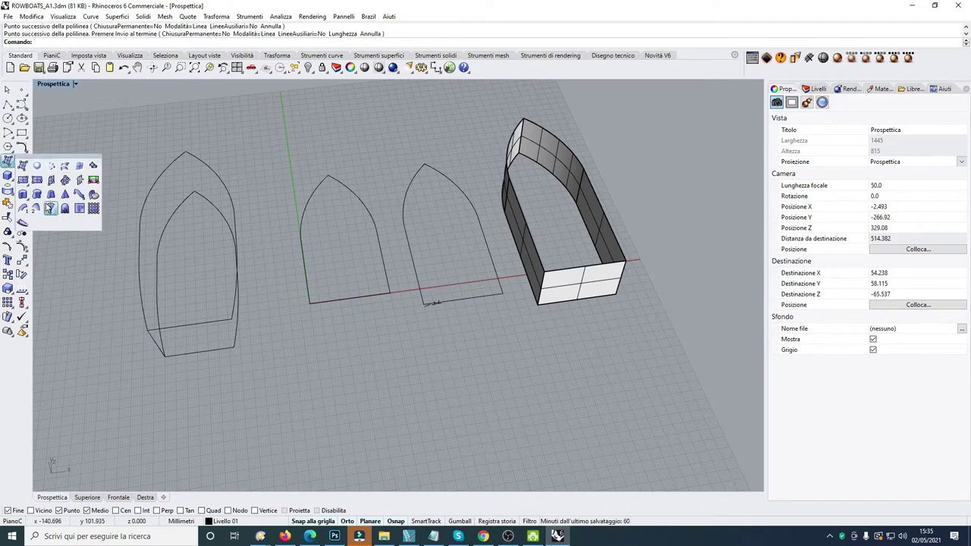
click(42, 206)
click(159, 247)
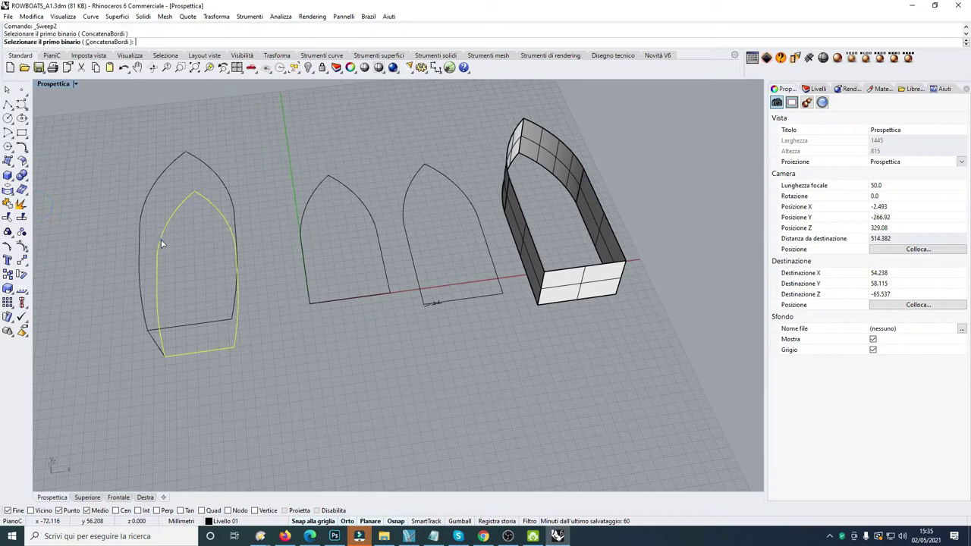
click(142, 206)
click(153, 340)
key(Return)
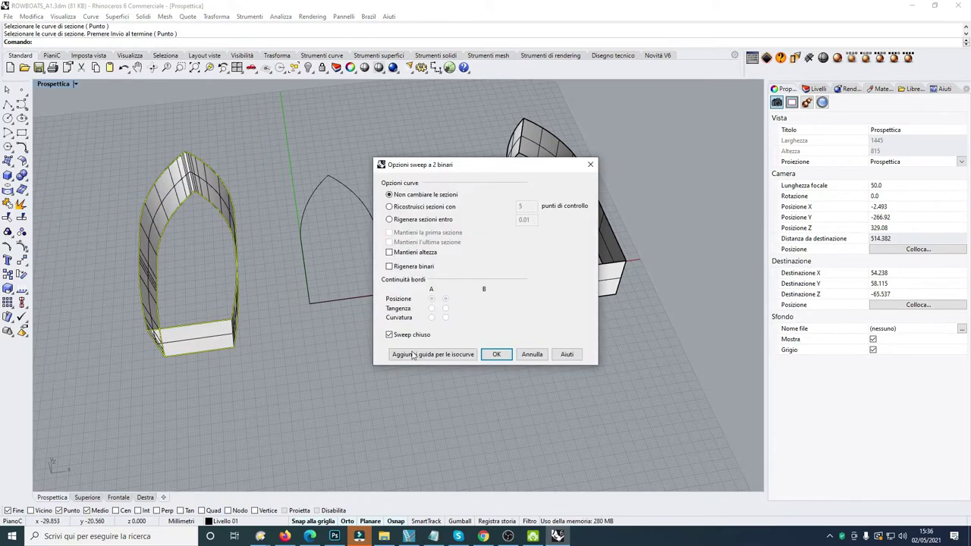
click(493, 353)
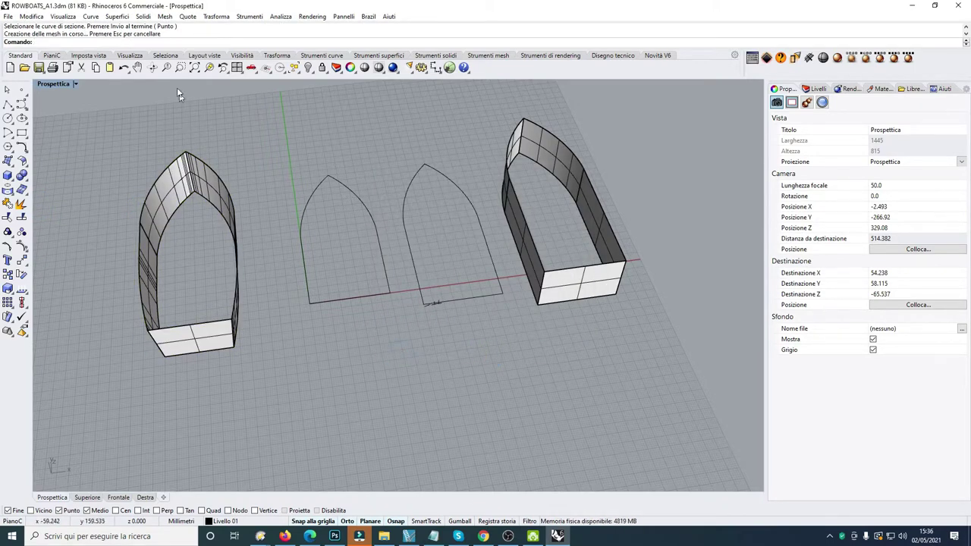
click(153, 68)
drag(234, 321, 232, 265)
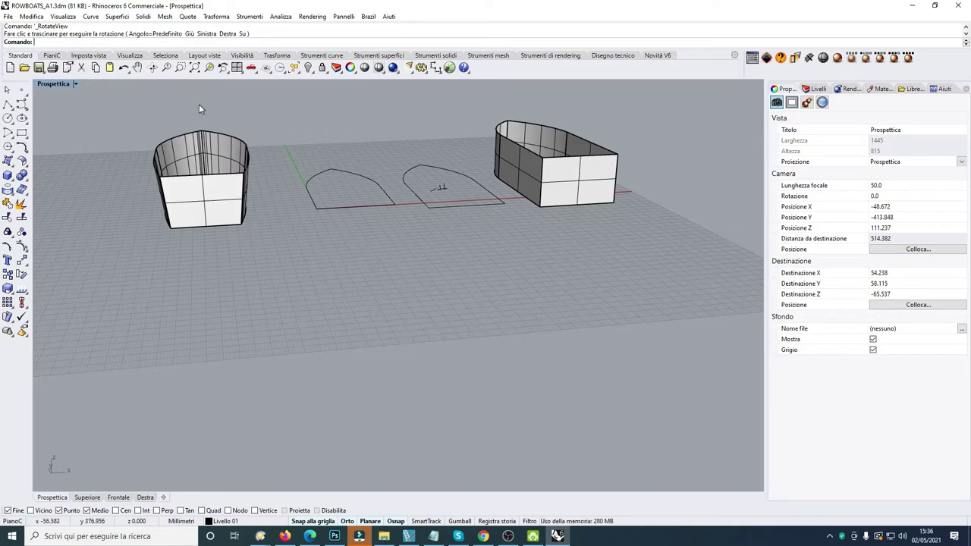
click(153, 68)
drag(297, 200, 283, 279)
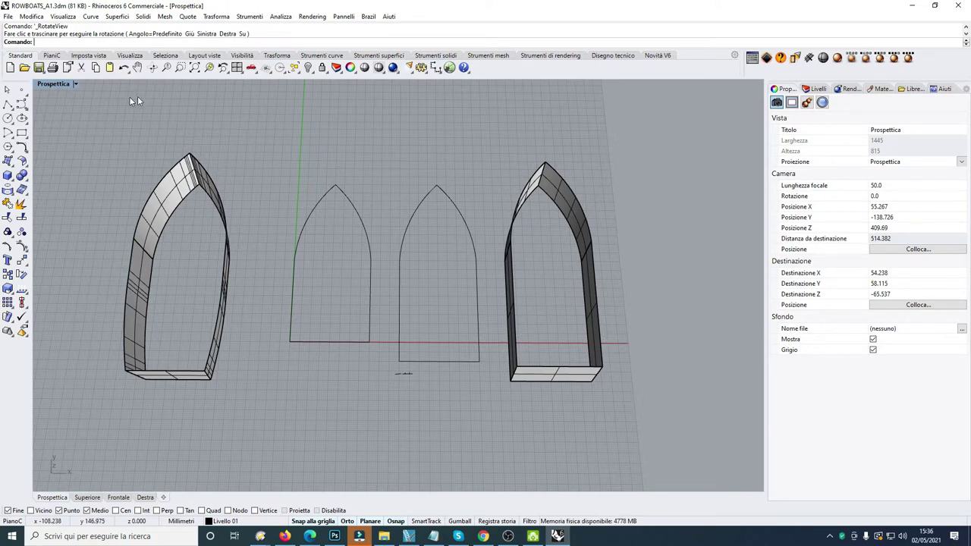
Examine the flared hull with the tapered stern from several angles and compare it with the straight-walled hull
drag(155, 250, 154, 97)
click(180, 67)
drag(96, 144, 266, 407)
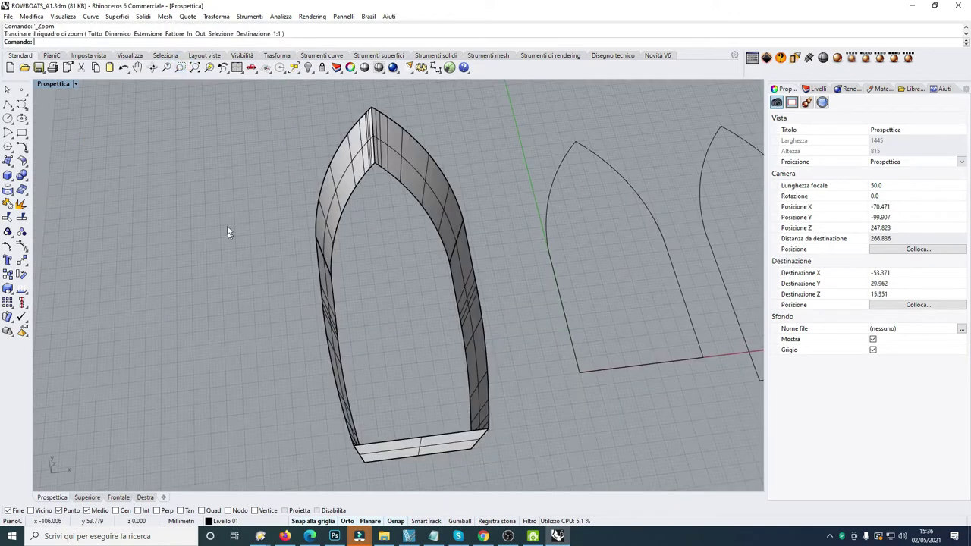
click(152, 67)
drag(455, 228, 407, 277)
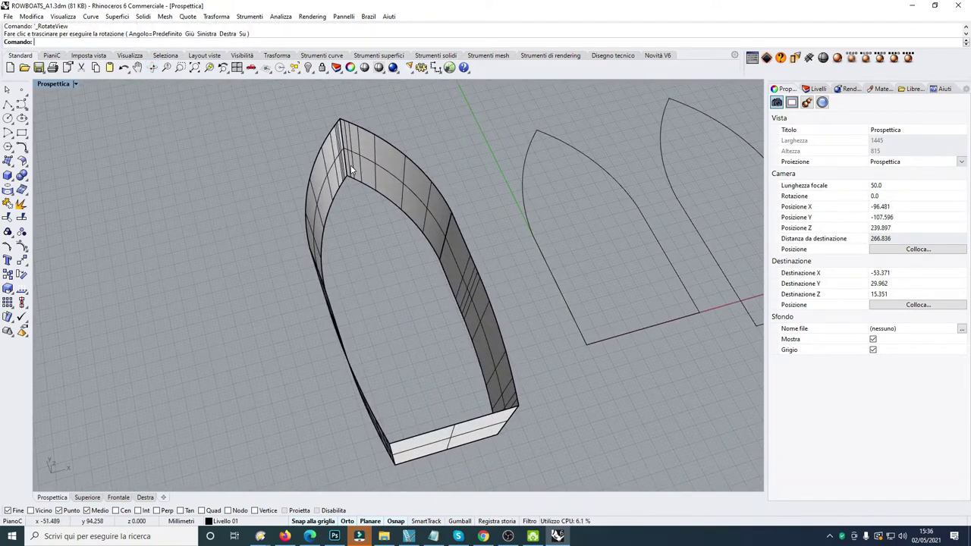
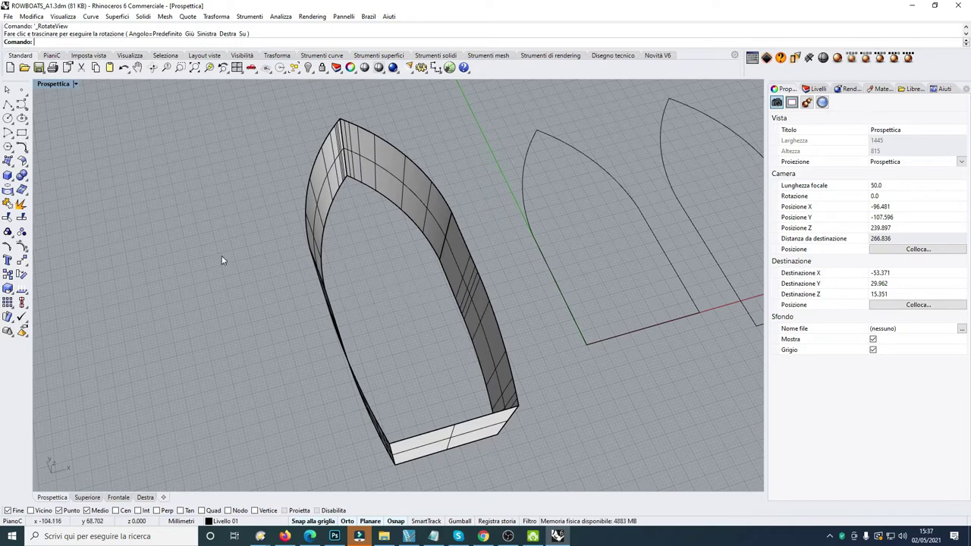
scroll(221, 261, down, 6)
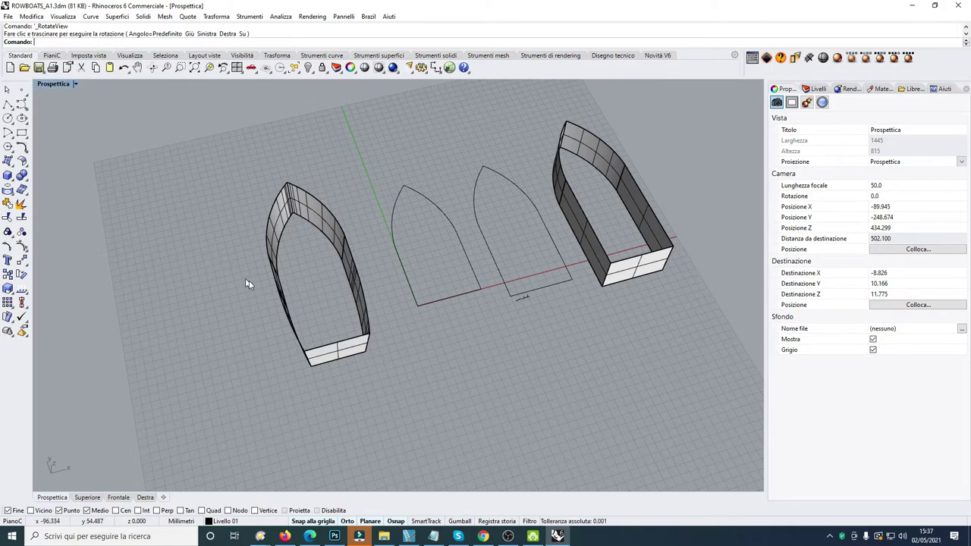
click(152, 67)
drag(307, 235, 268, 307)
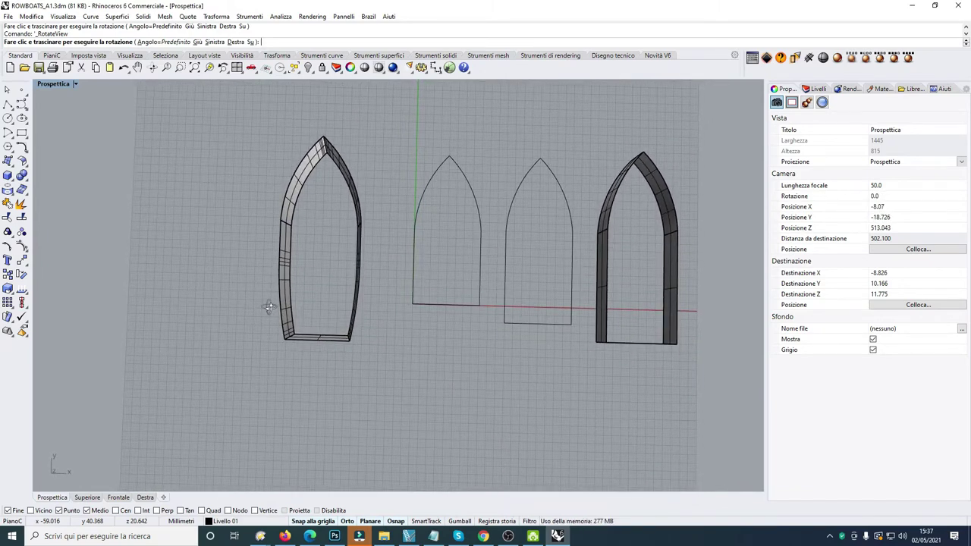
key(Return)
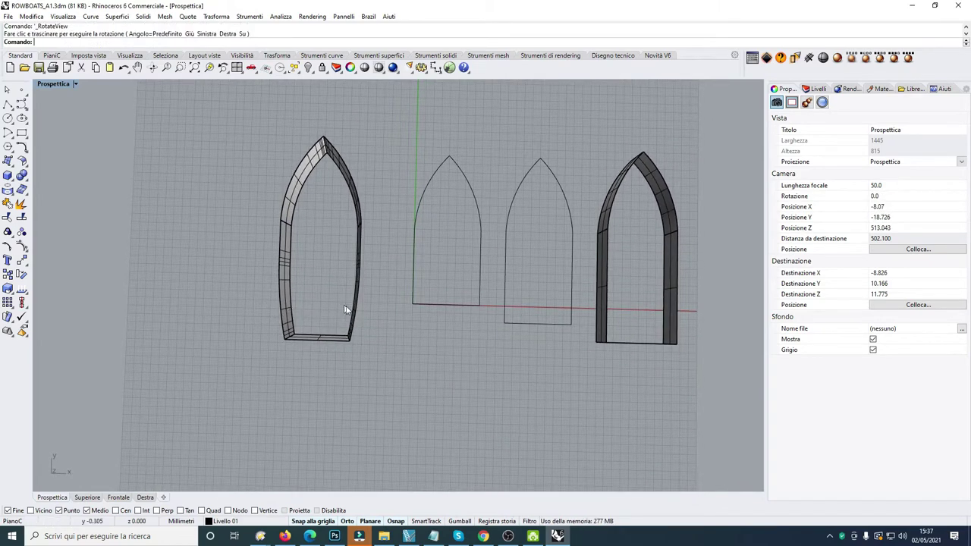
scroll(357, 300, down, 1)
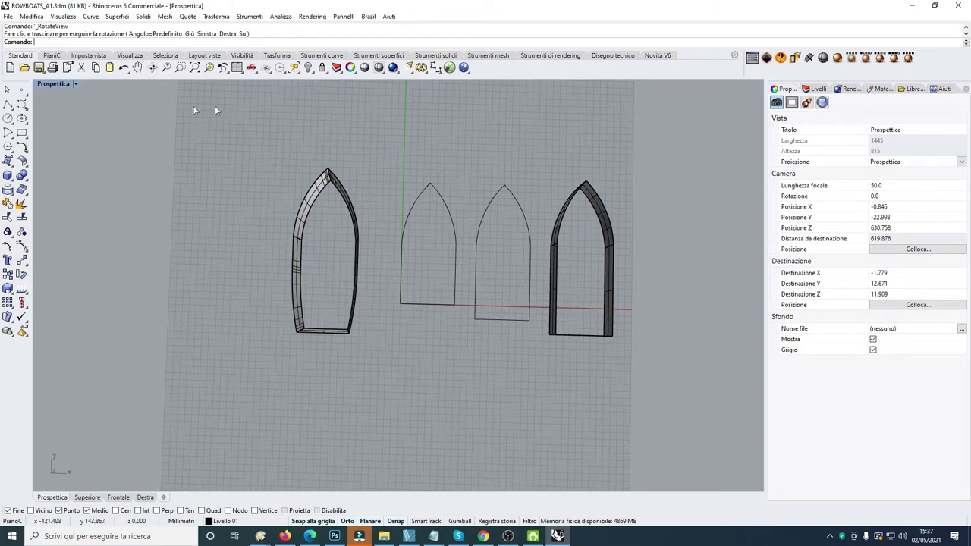
Duplicate in place the base outline curve of the straight-walled hull at the far right of the model
double_click(60, 83)
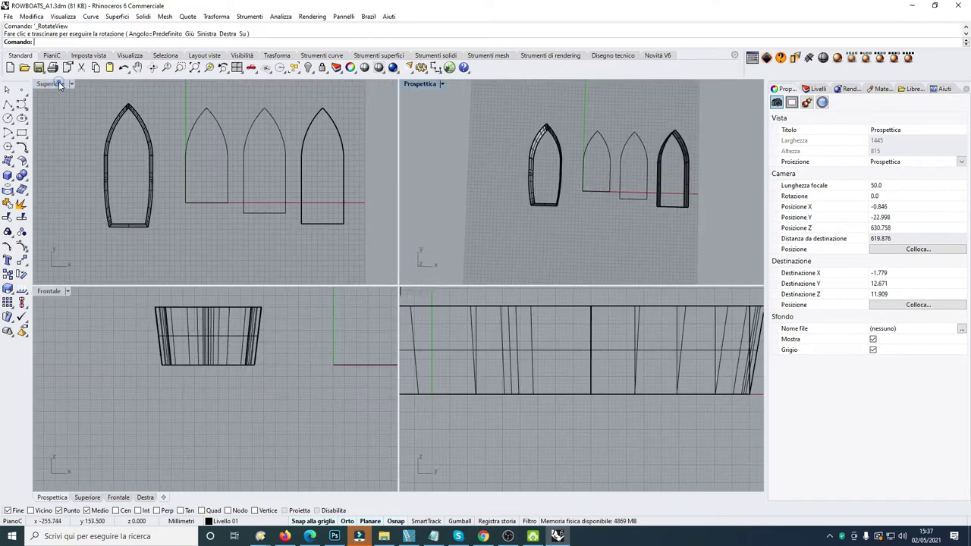
click(301, 196)
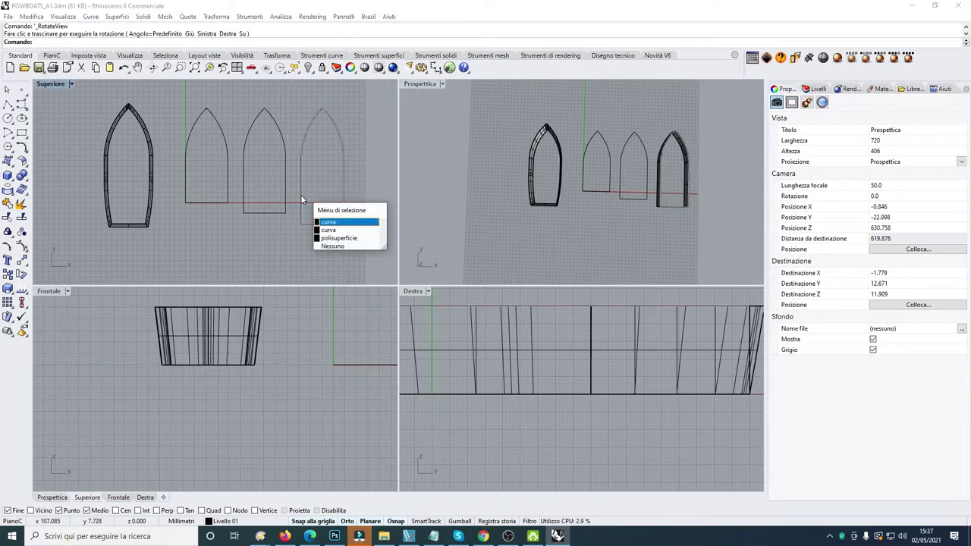
click(341, 232)
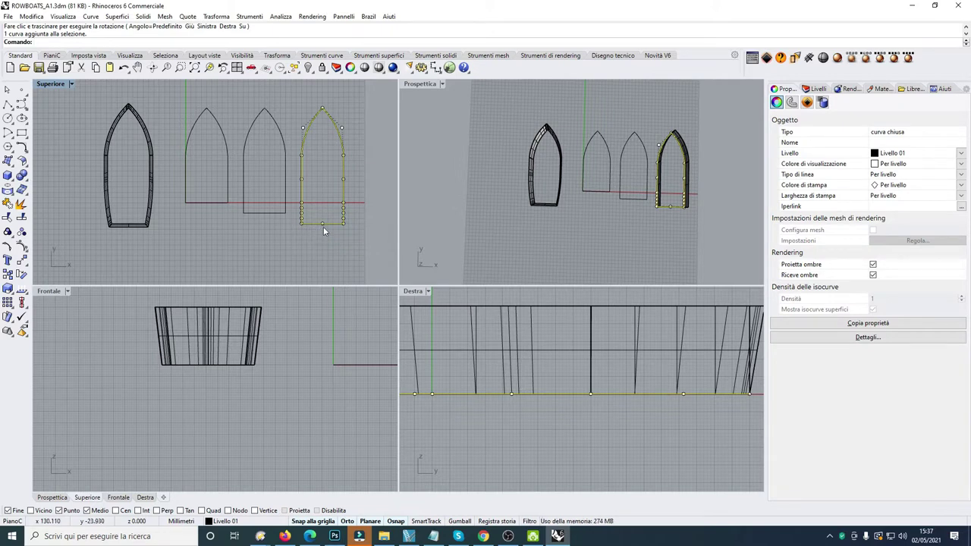
key(ctrl+c)
key(ctrl+v)
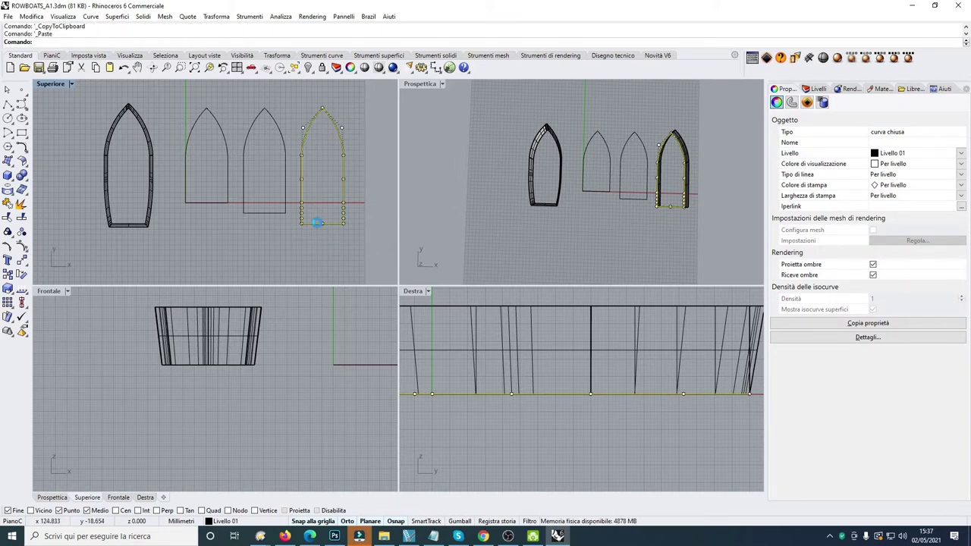
scroll(335, 242, down, 1)
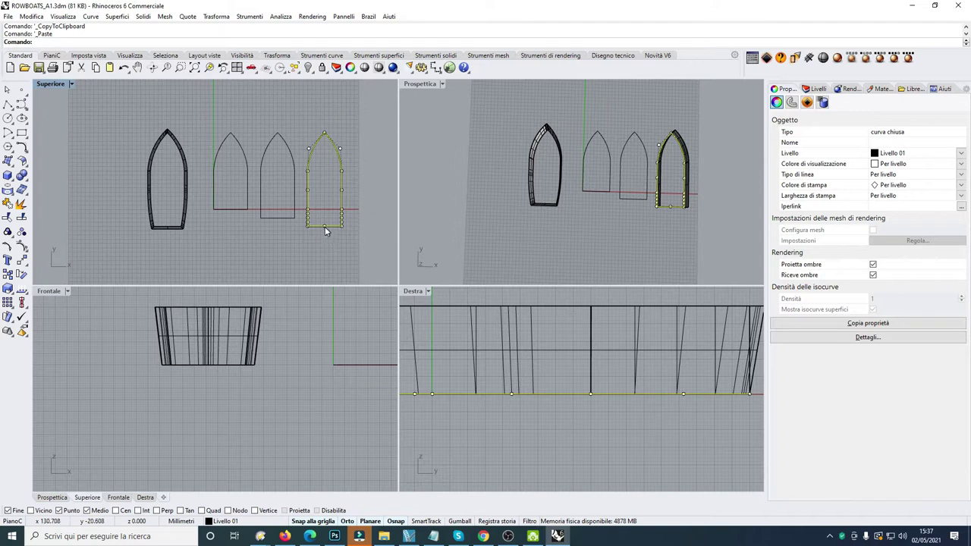
drag(324, 225, 256, 238)
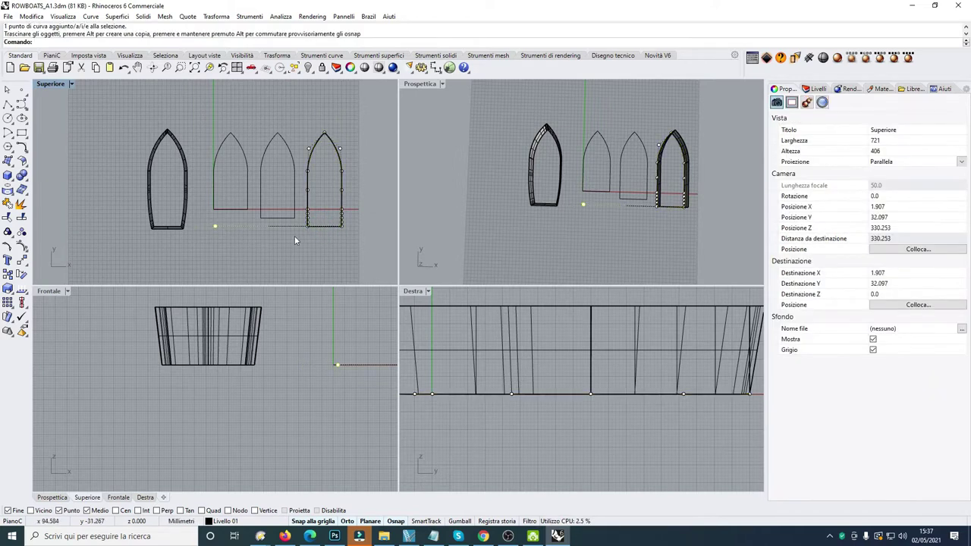
key(ctrl+z)
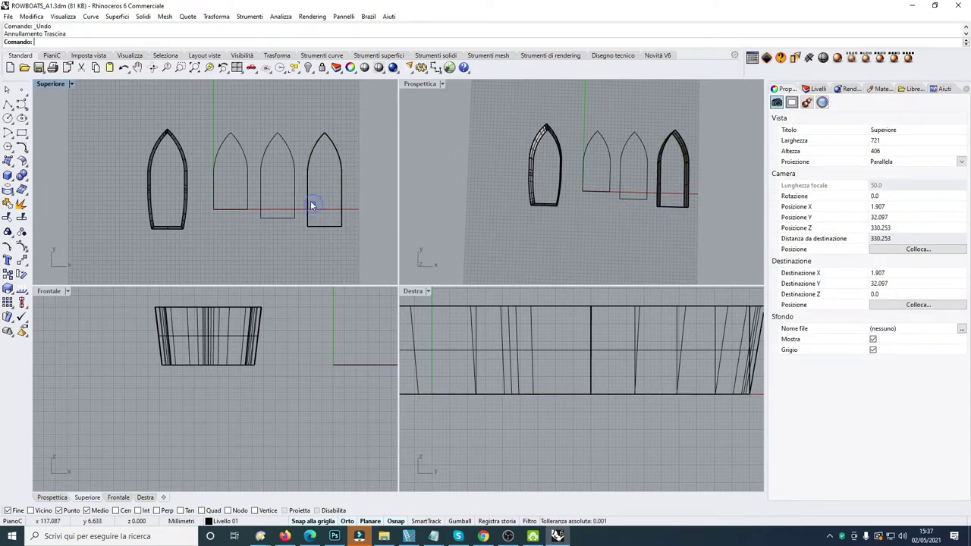
Move the duplicated square-stern outline to the free area left of the flared hull with the tapered stern
click(305, 195)
click(323, 234)
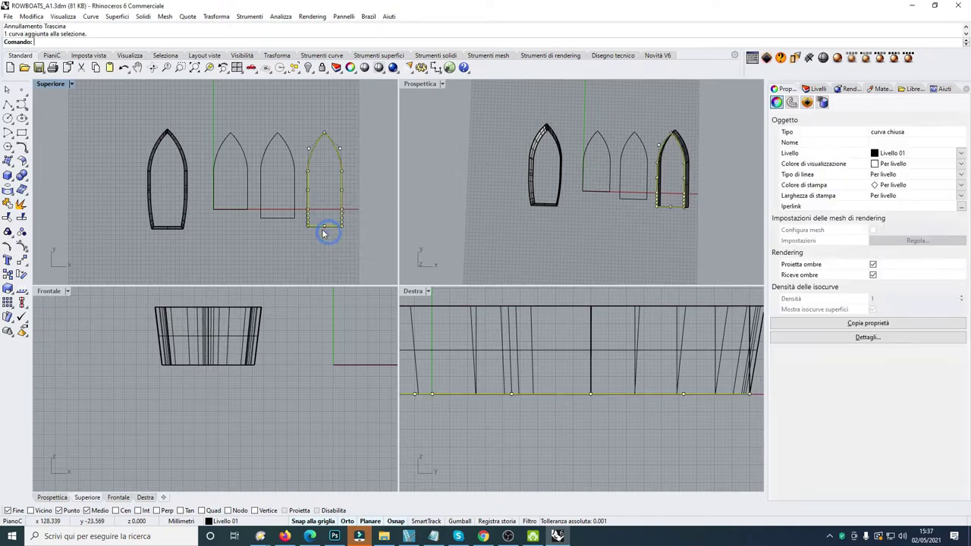
drag(309, 219, 104, 210)
click(84, 161)
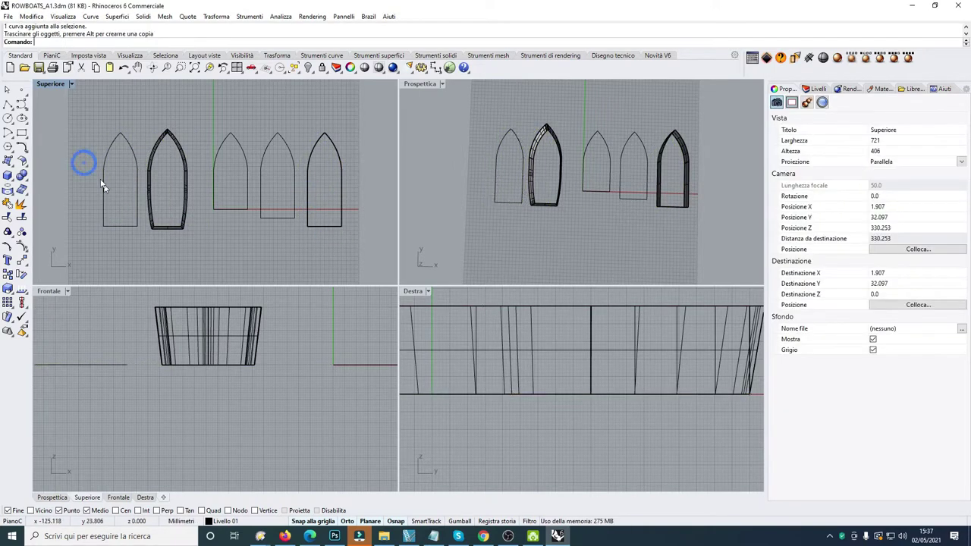
scroll(82, 165, up, 3)
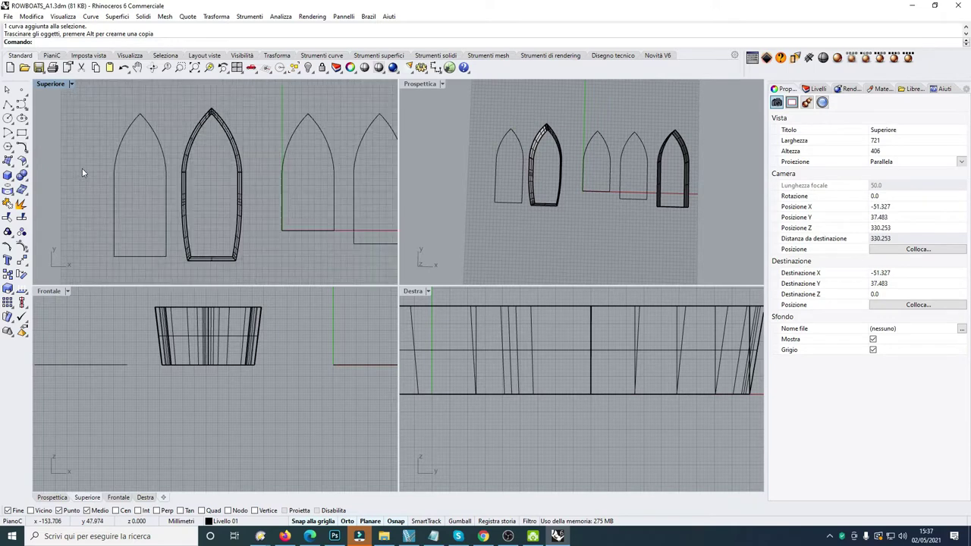
click(21, 147)
click(163, 154)
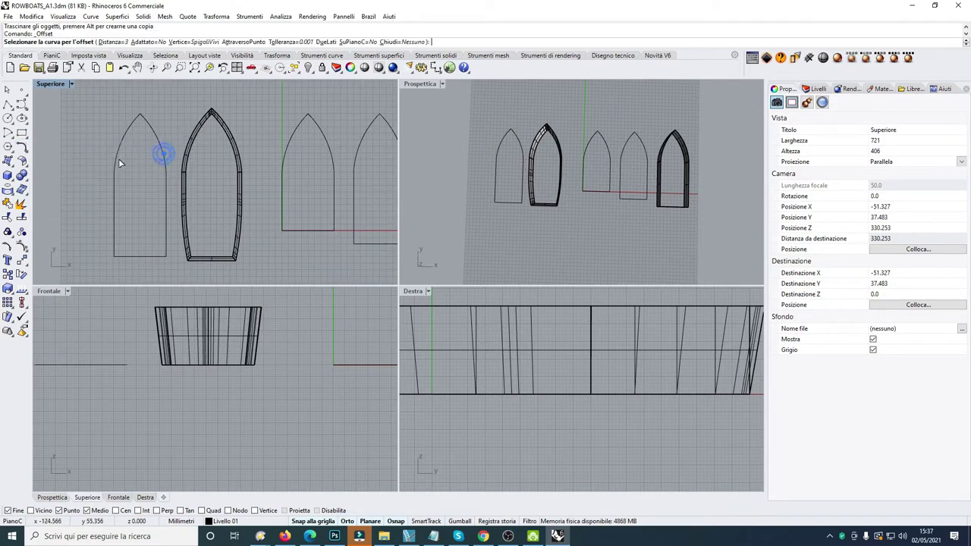
click(118, 163)
key(Escape)
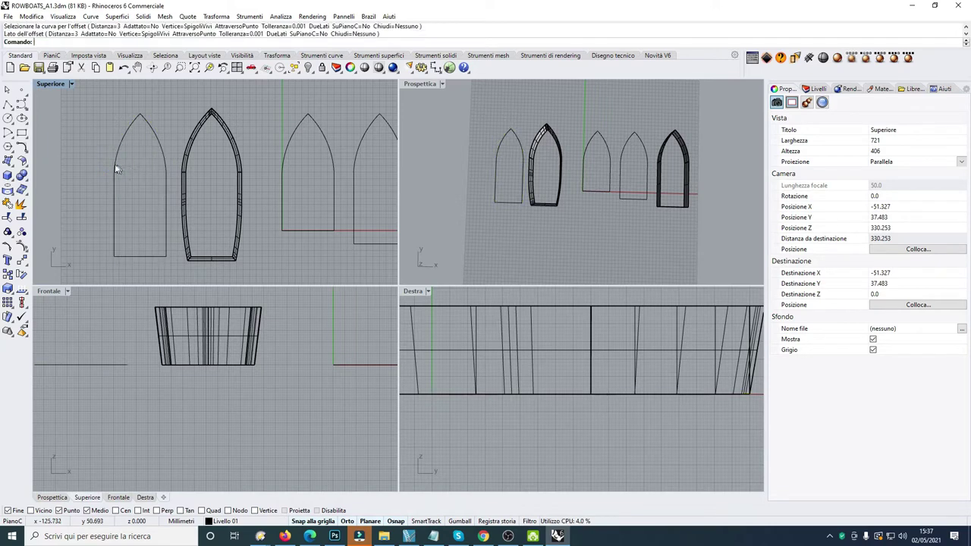
Offset the leftmost square-stern outline 3 mm outward with sharp corners
key(Return)
click(118, 170)
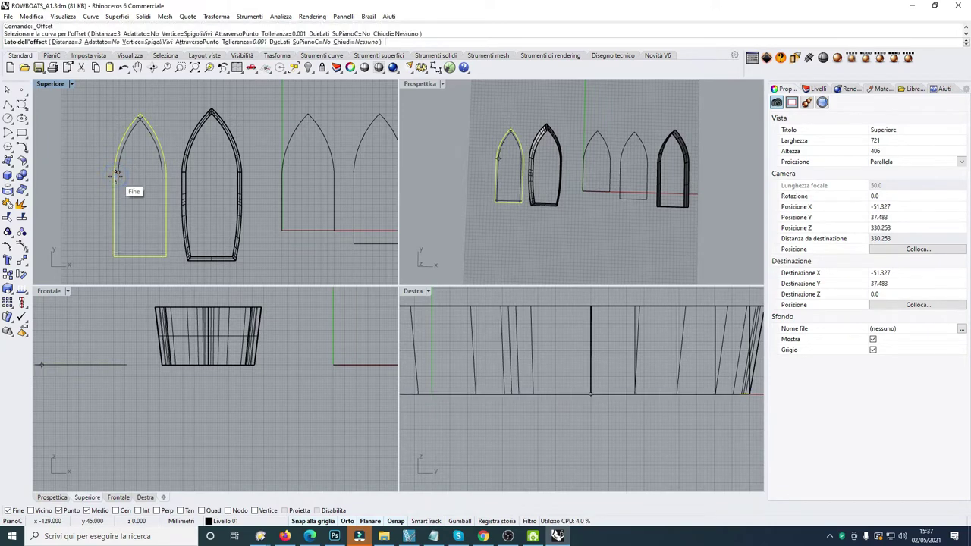
click(84, 173)
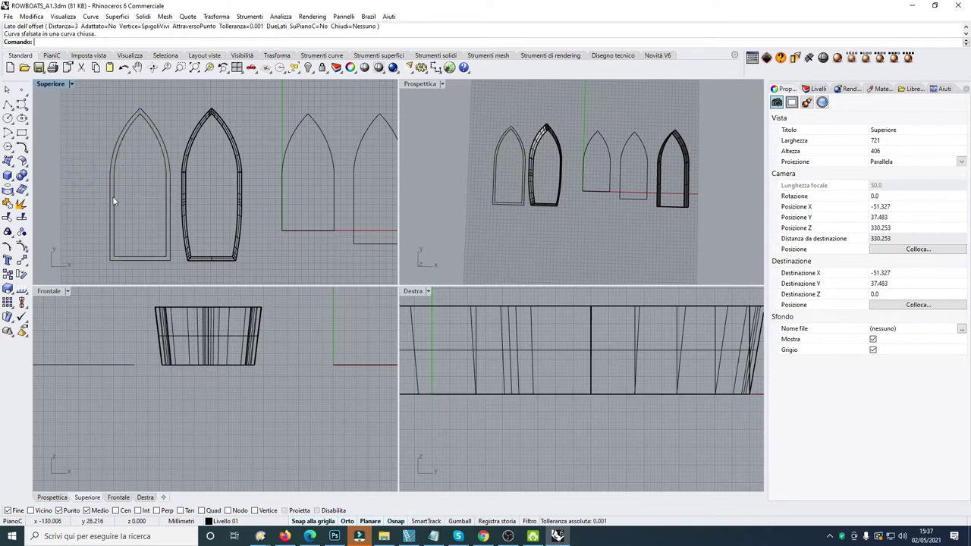
Raise the offset copy of the square-stern outline vertically about 25 mm in the front view
click(111, 197)
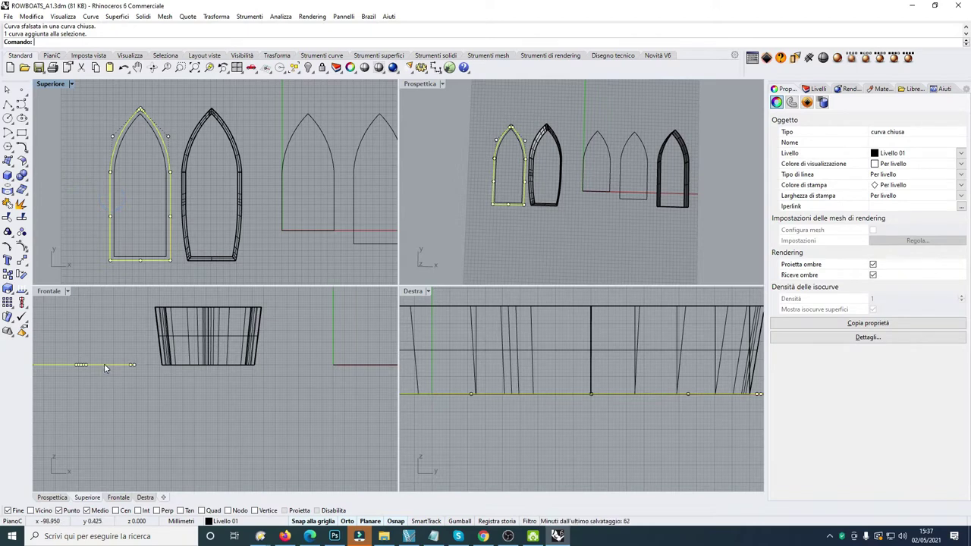
drag(103, 366, 115, 315)
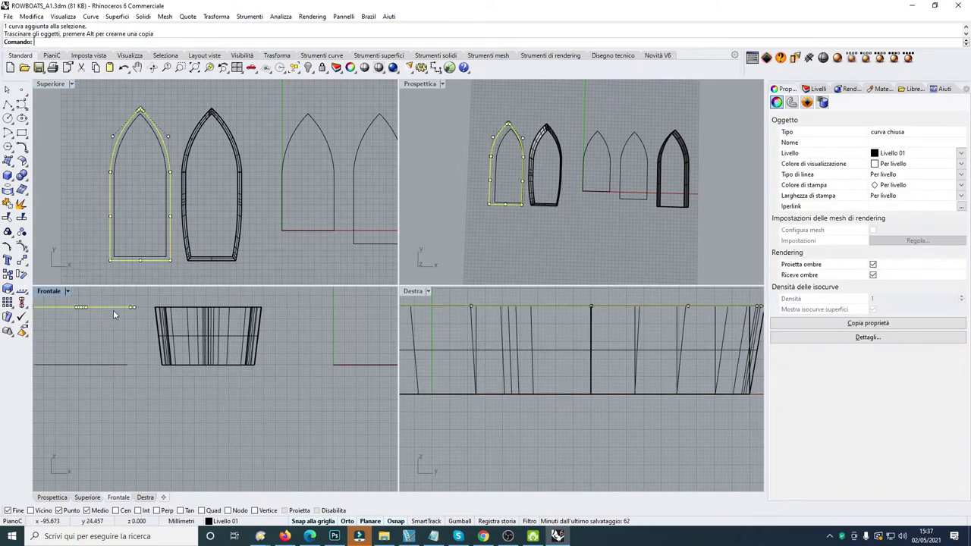
click(127, 332)
Draw a slanted polyline joining the left stern corner of the lower square-stern outline to the matching corner of its raised copy
scroll(485, 222, up, 3)
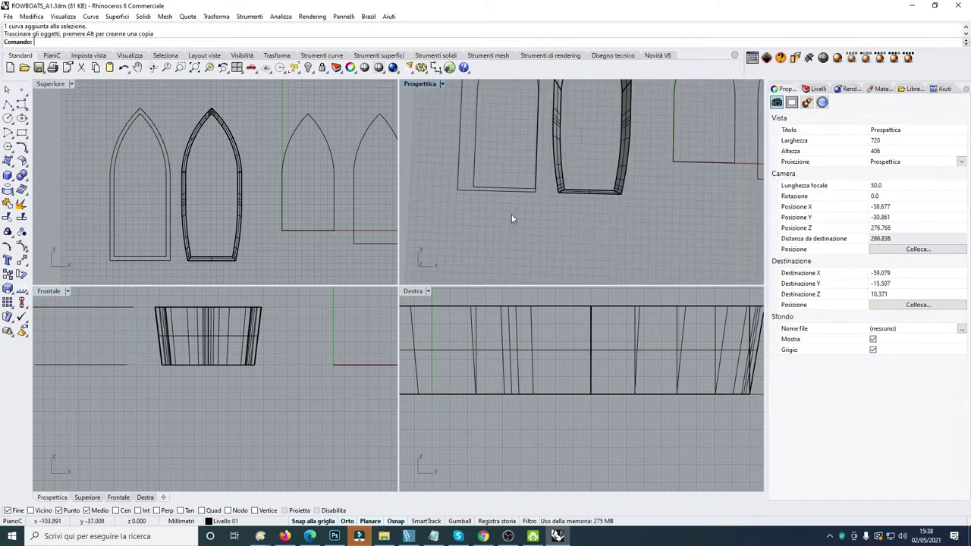
click(7, 104)
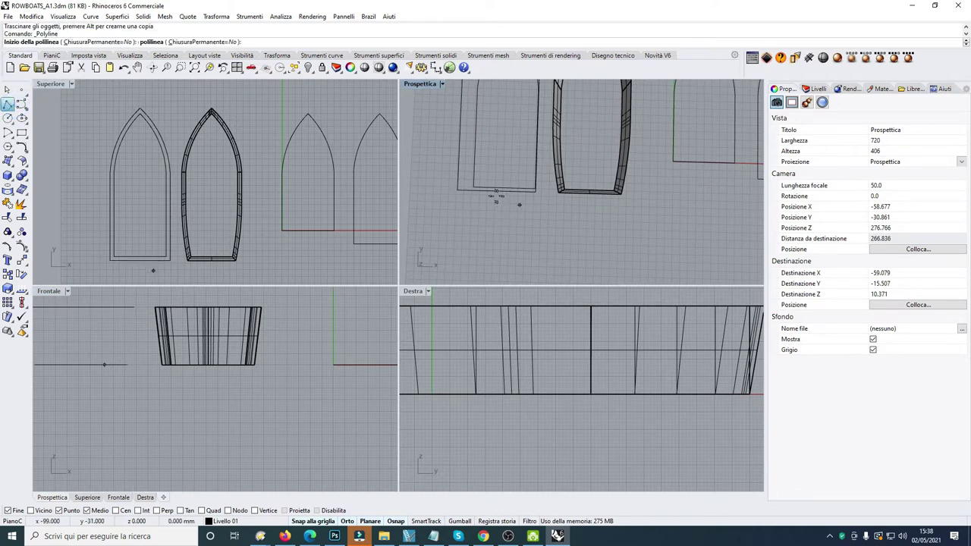
click(454, 188)
click(452, 188)
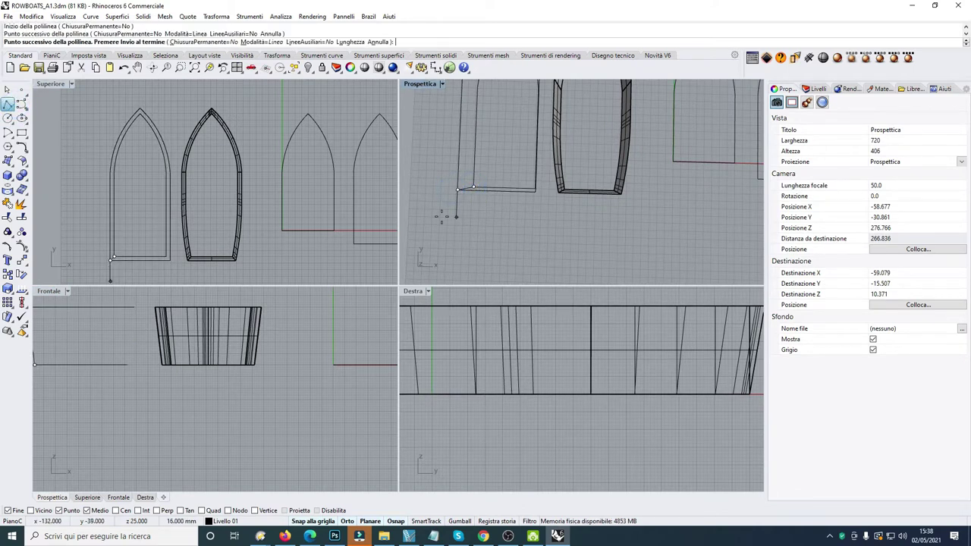
key(Return)
Create a two-rail sweep along the lower and raised square-stern outlines with the slanted line as section
click(9, 162)
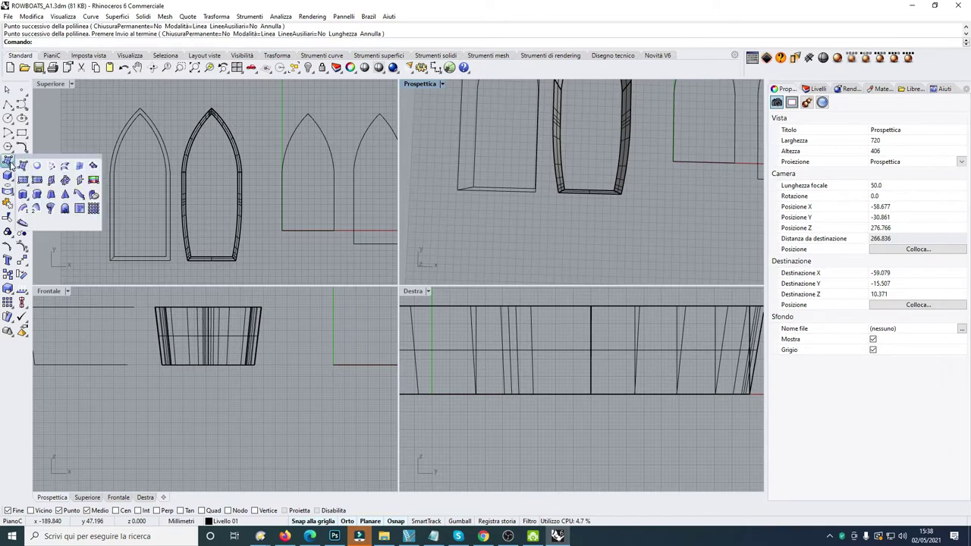
click(36, 207)
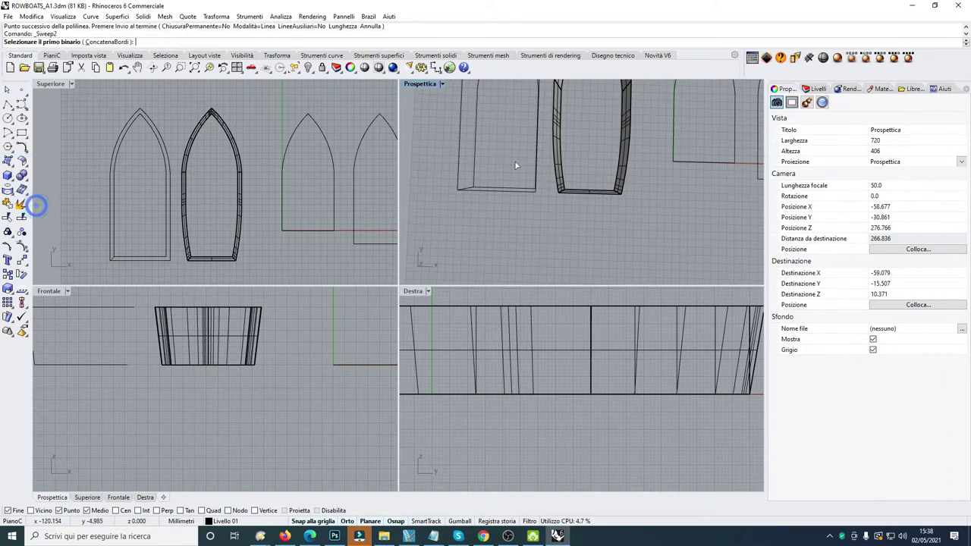
click(467, 147)
click(466, 189)
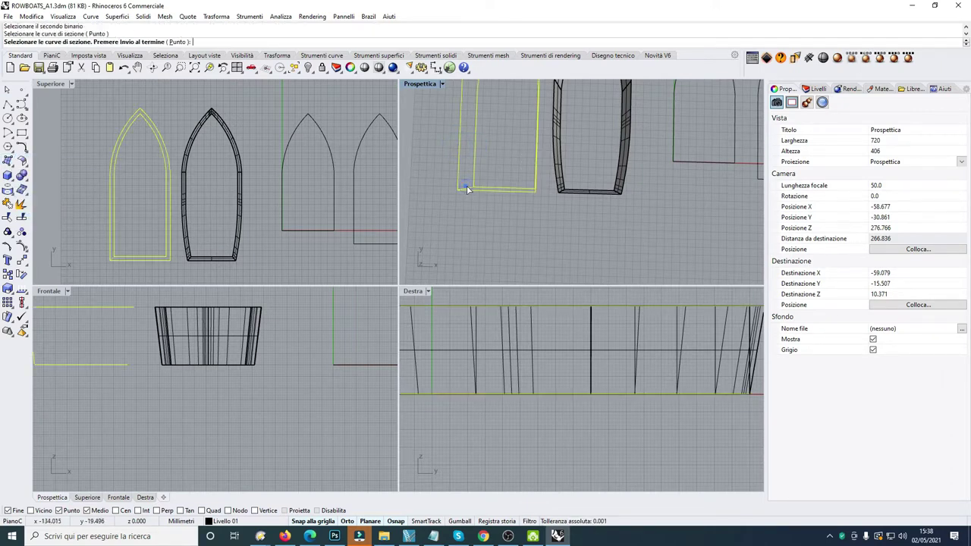
key(Return)
click(497, 354)
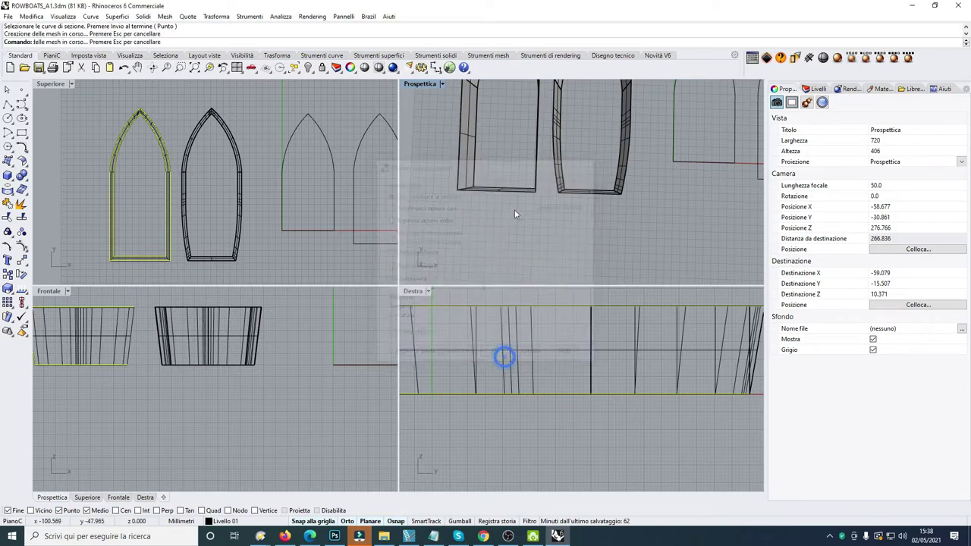
Examine the flared walls and sterns of the square-stern and tapered hulls up close in the maximized perspective view
double_click(425, 85)
scroll(448, 188, down, 3)
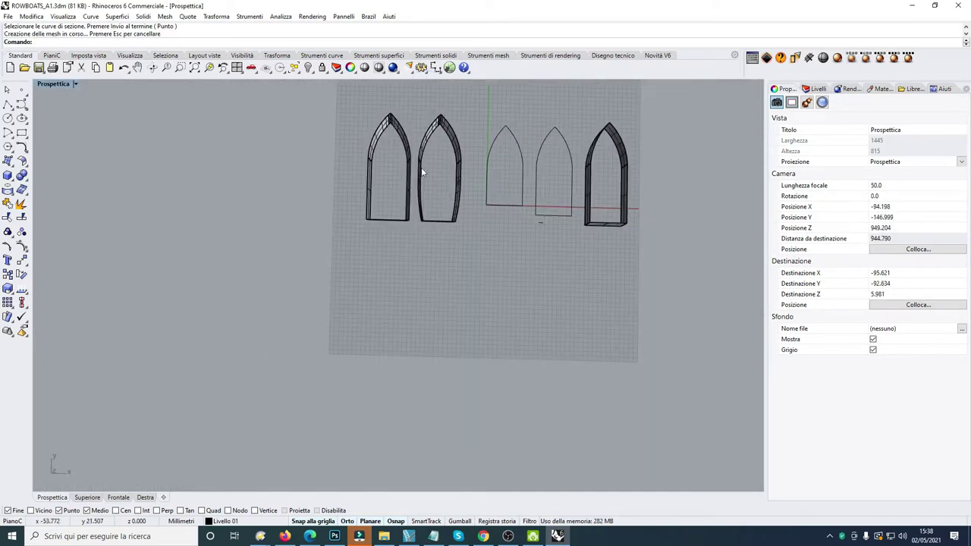
scroll(311, 136, up, 4)
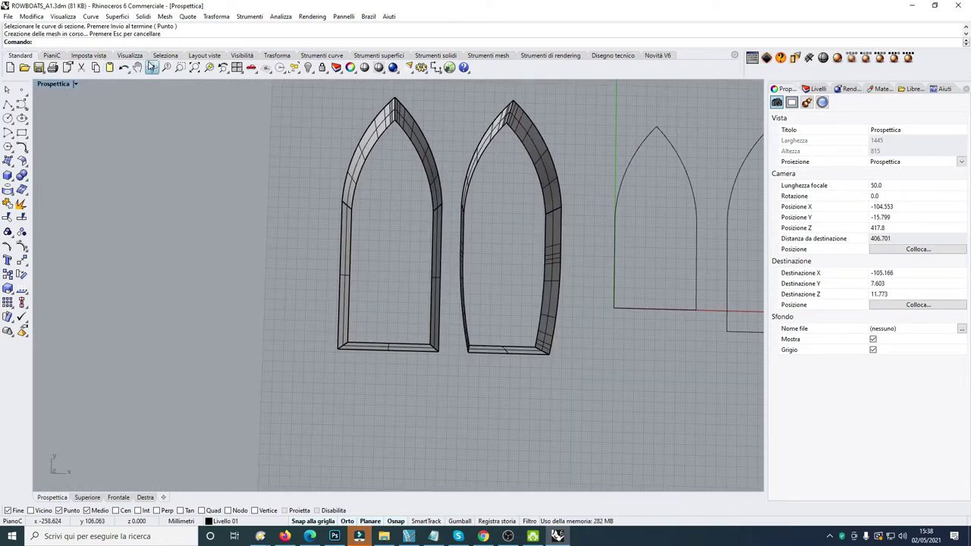
click(151, 67)
drag(373, 245, 375, 117)
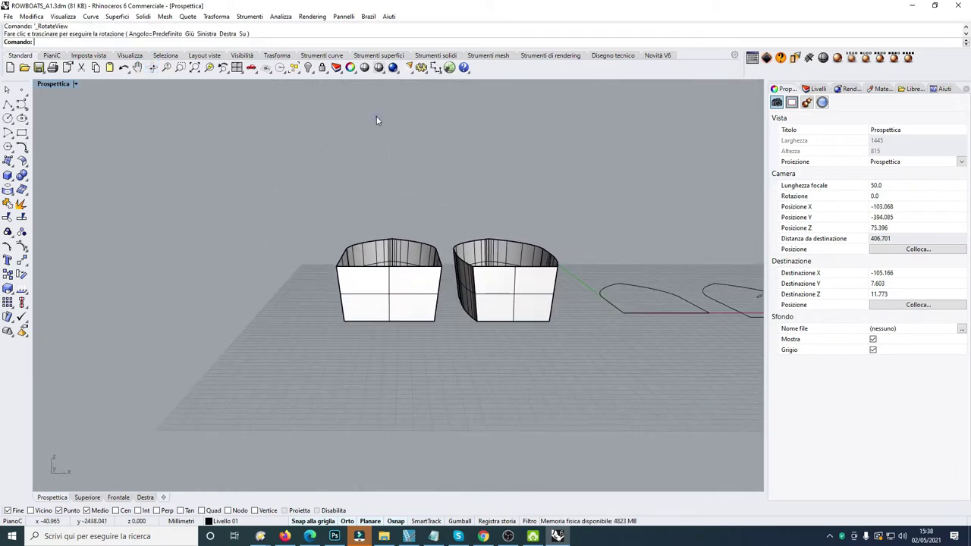
click(149, 67)
click(149, 67)
click(143, 68)
drag(591, 334, 235, 299)
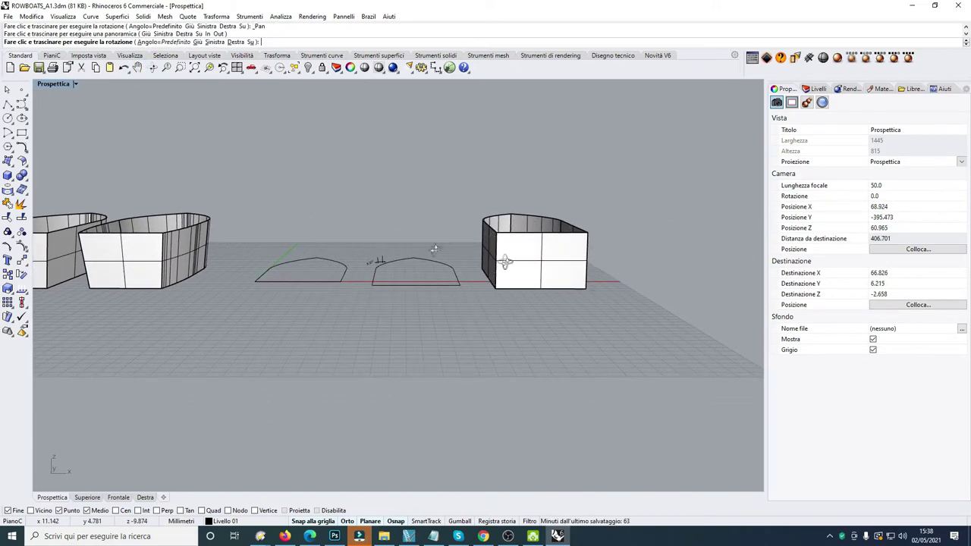
click(138, 67)
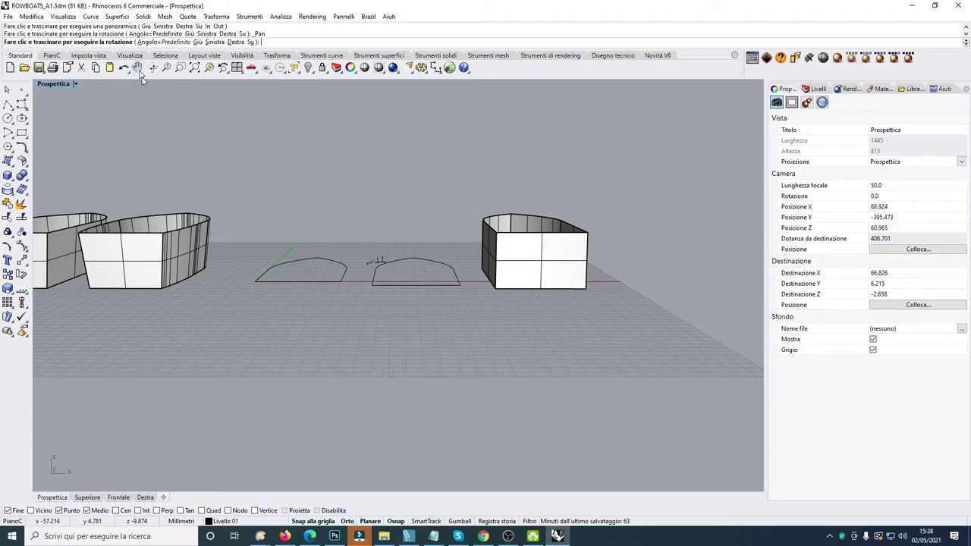
drag(162, 233, 436, 233)
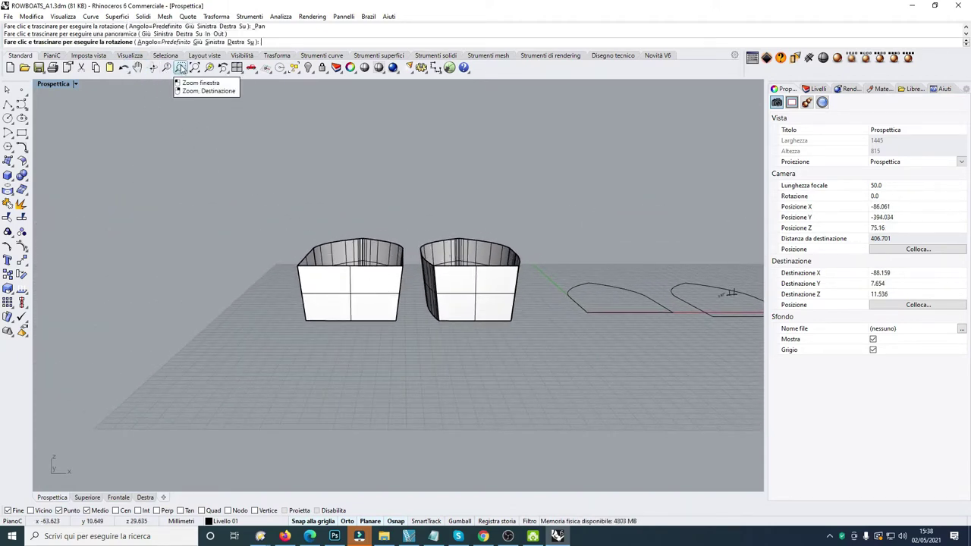
click(166, 68)
drag(261, 151, 543, 379)
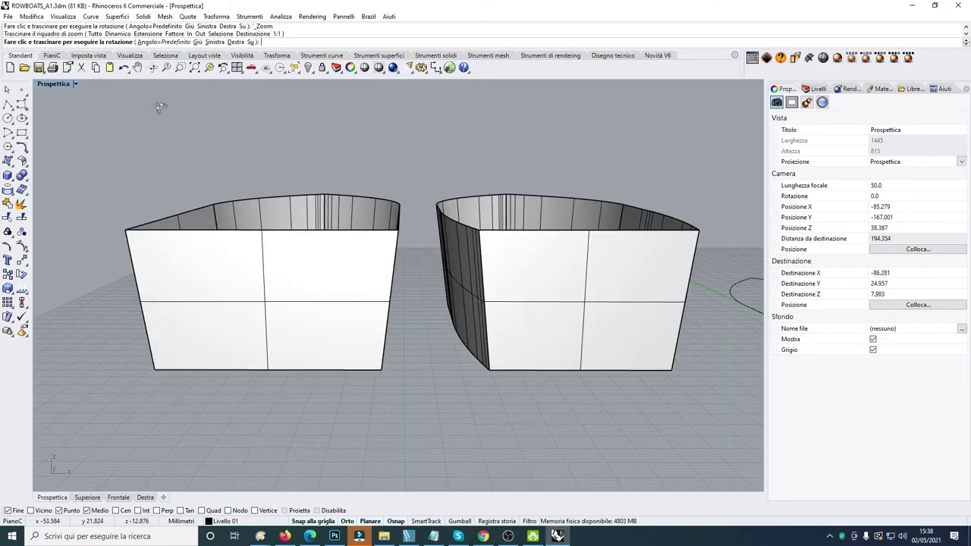
click(153, 67)
drag(322, 220, 343, 254)
key(Return)
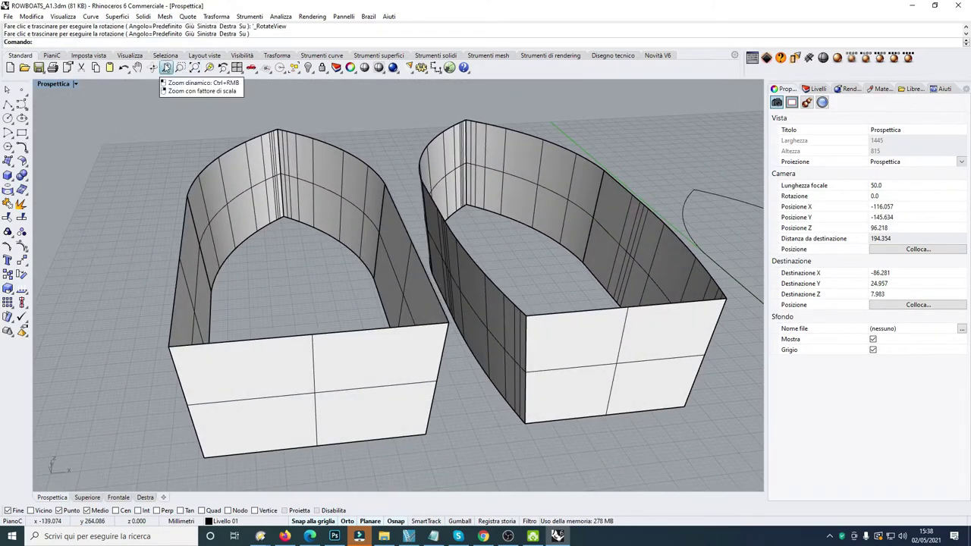
Compare the two flared hulls with the flat outlines and the straight-walled hull from above in perspective
click(166, 67)
drag(234, 156, 182, 113)
click(151, 67)
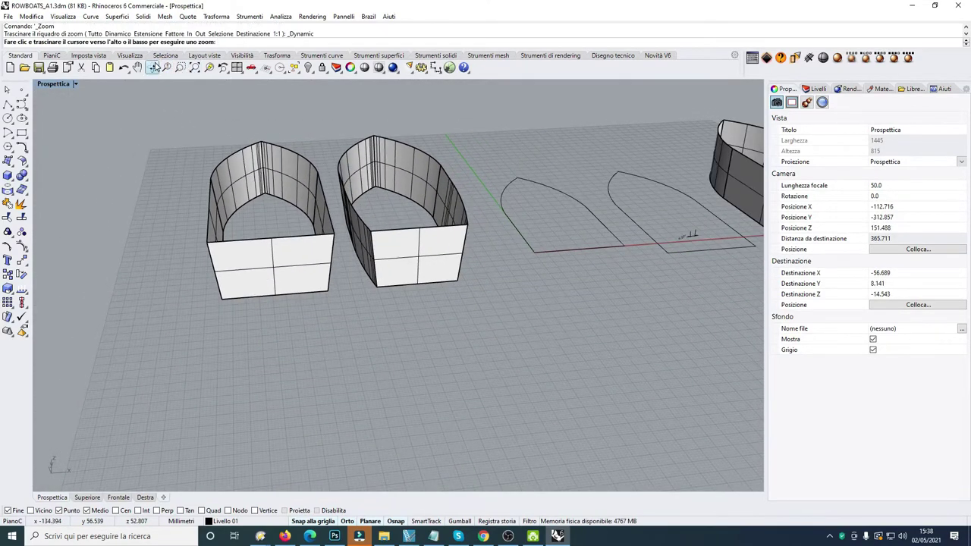
drag(292, 167, 243, 144)
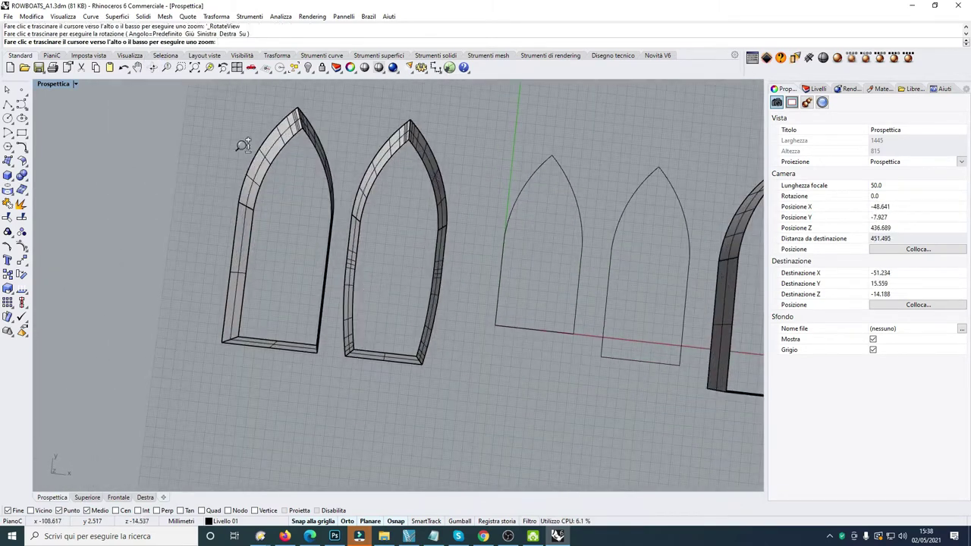
click(152, 67)
drag(326, 311, 351, 284)
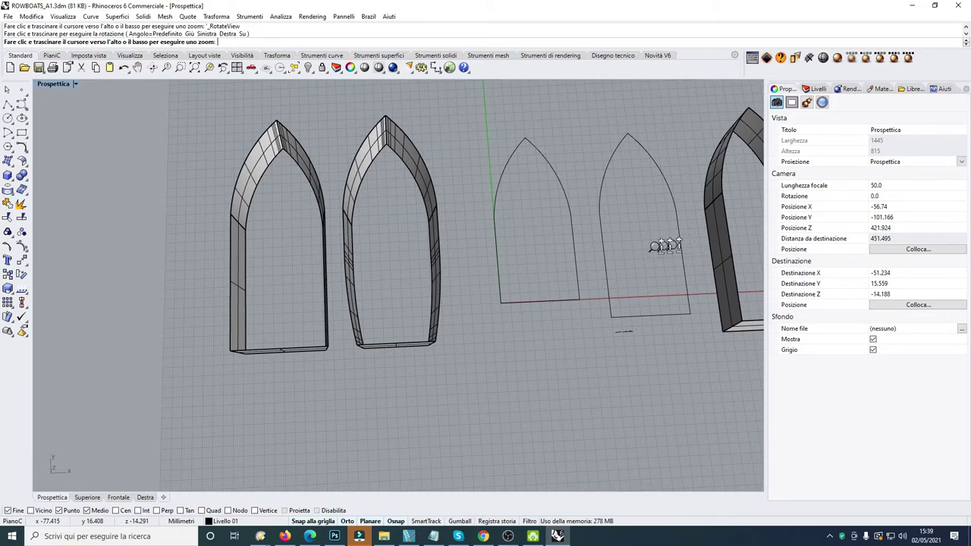
key(Return)
click(138, 67)
drag(591, 250, 507, 230)
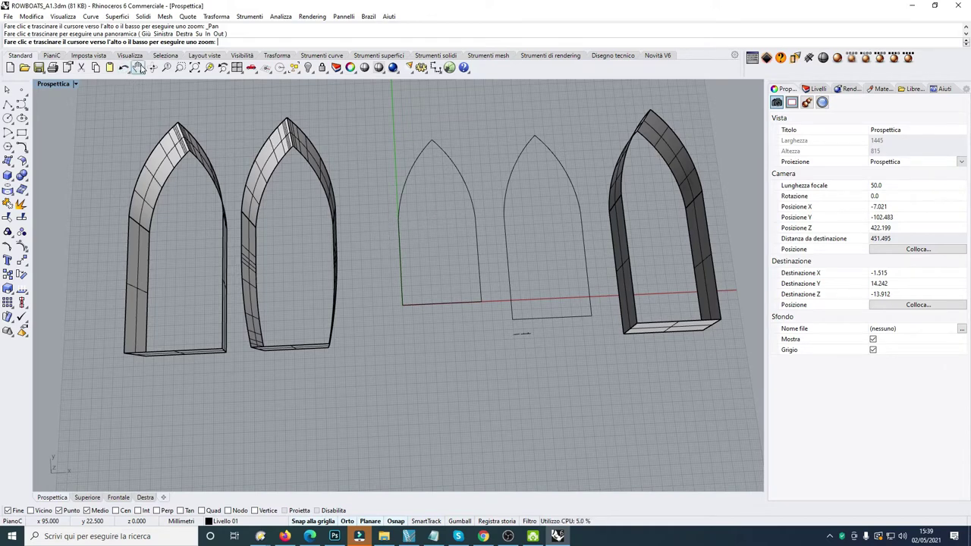
click(137, 67)
drag(395, 174, 381, 156)
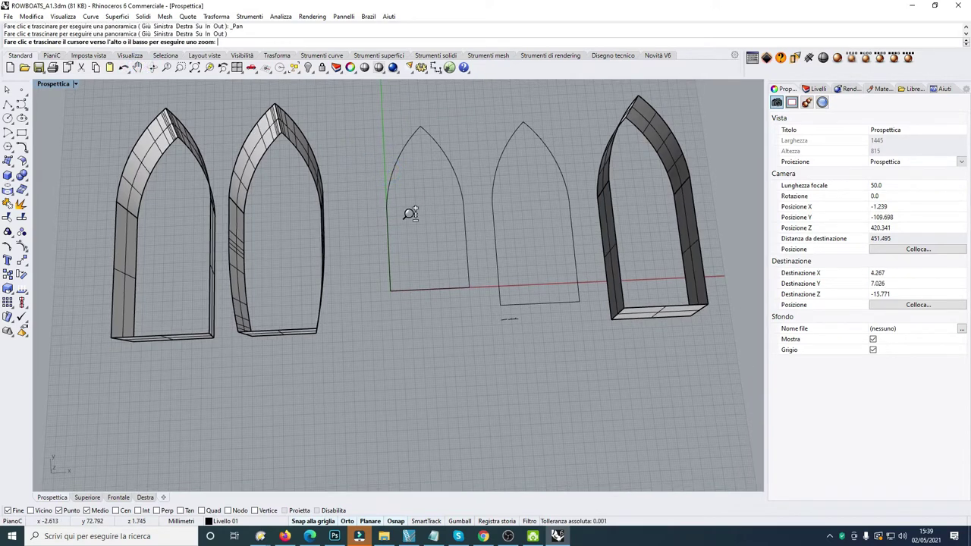
key(ctrl)
key(Escape)
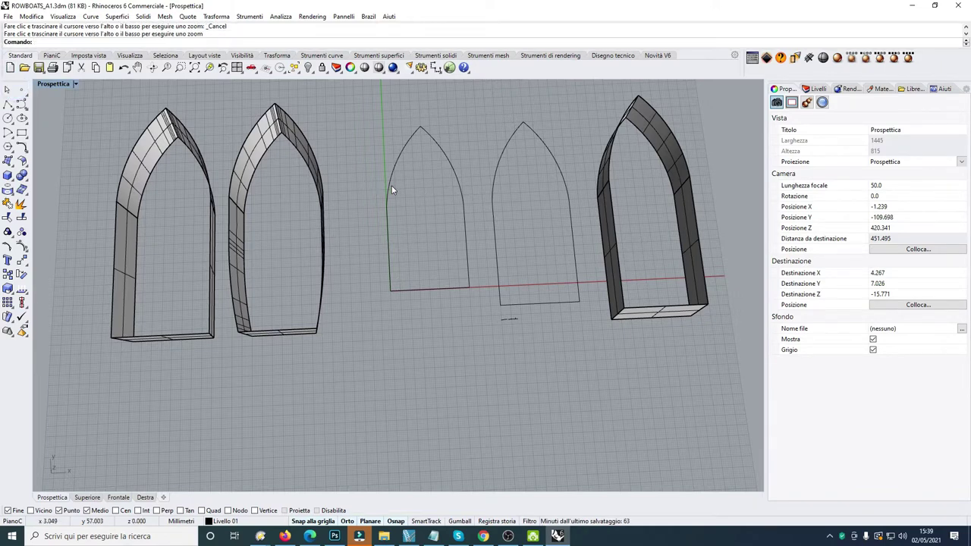
Select the two flat square-stern outlines and the tapered flared hull one after another to compare their shapes
click(390, 188)
click(495, 211)
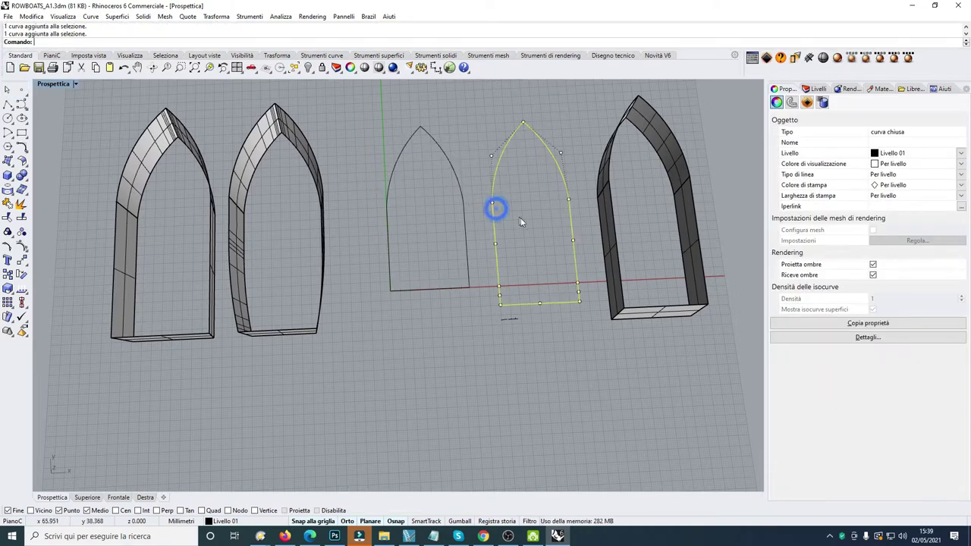
click(245, 252)
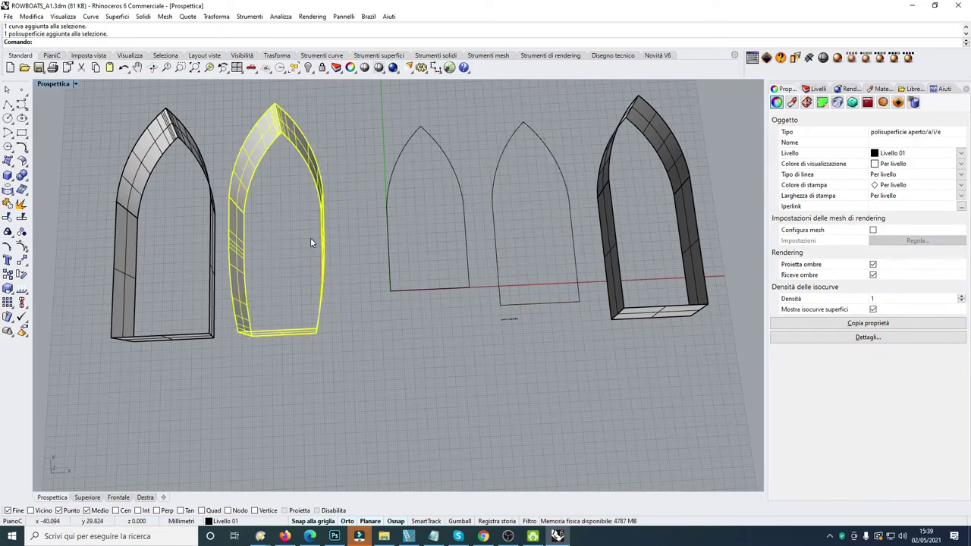
double_click(51, 83)
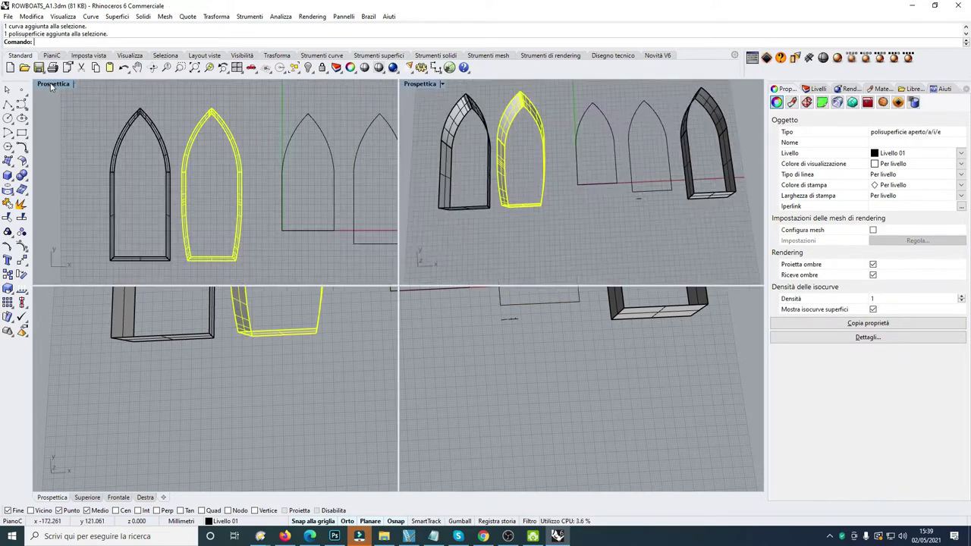
scroll(222, 185, down, 3)
scroll(215, 209, up, 3)
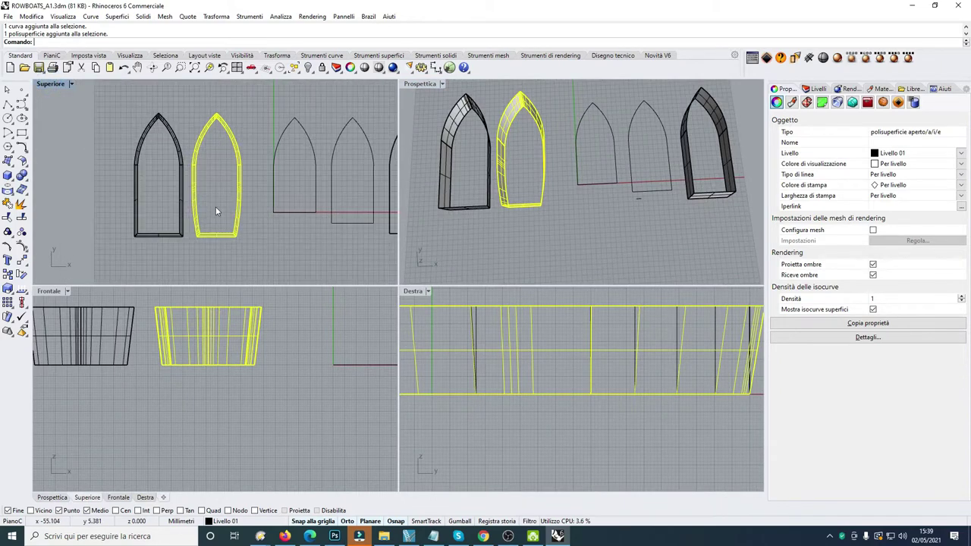
scroll(217, 207, down, 4)
scroll(217, 206, up, 1)
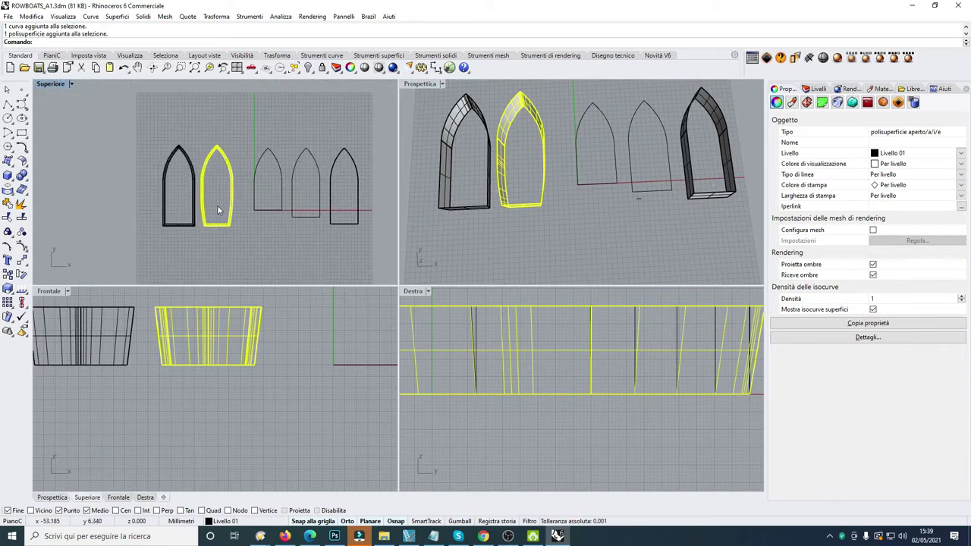
scroll(217, 206, up, 1)
scroll(216, 206, down, 2)
scroll(215, 210, up, 2)
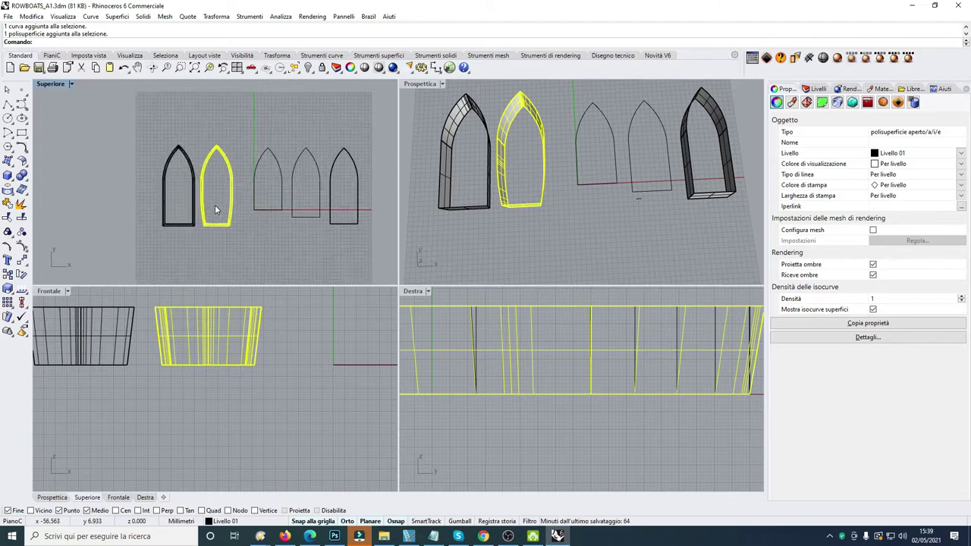
scroll(215, 209, down, 2)
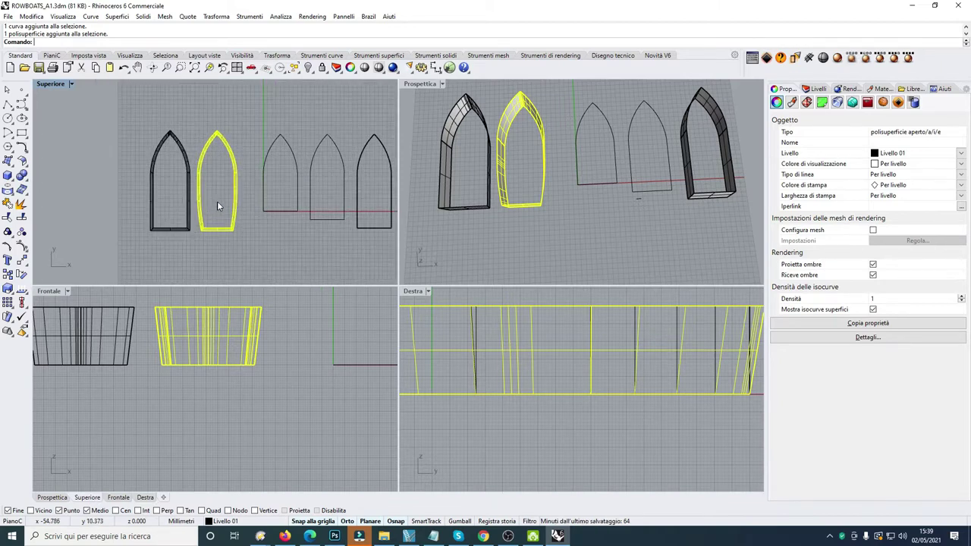
click(247, 199)
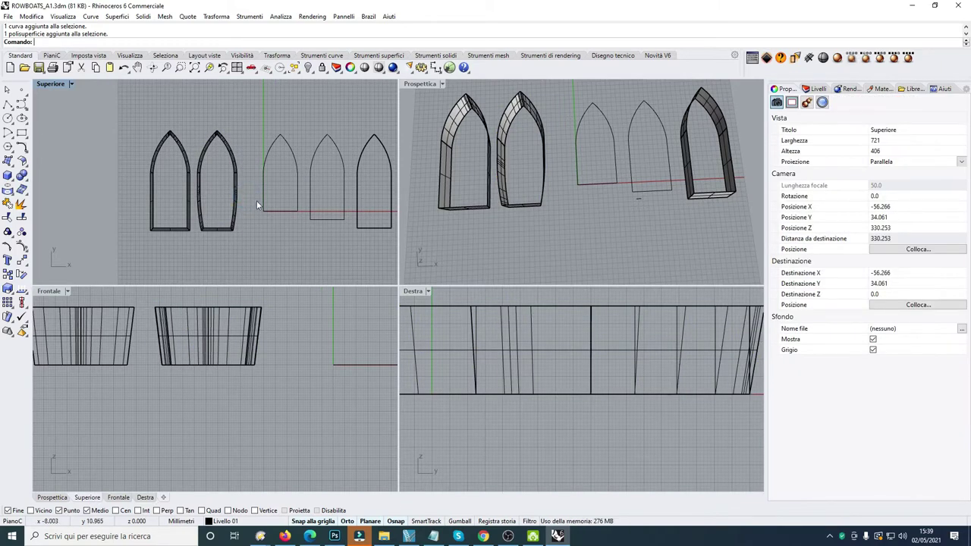
scroll(251, 226, down, 5)
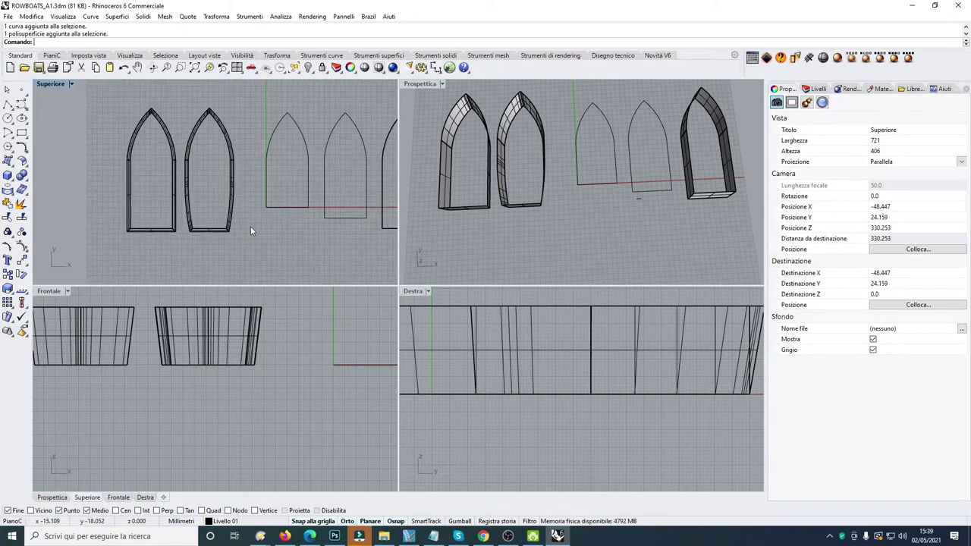
scroll(238, 251, up, 4)
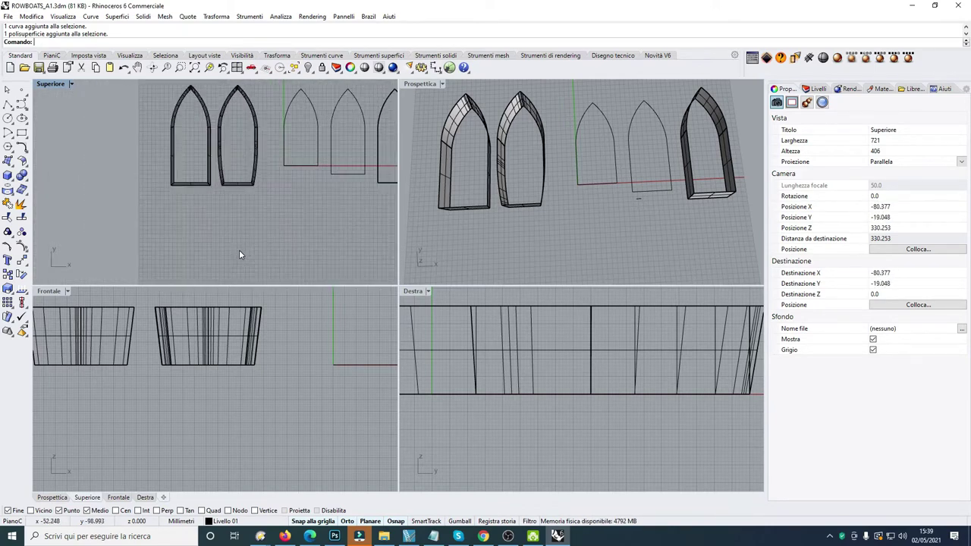
scroll(238, 245, up, 2)
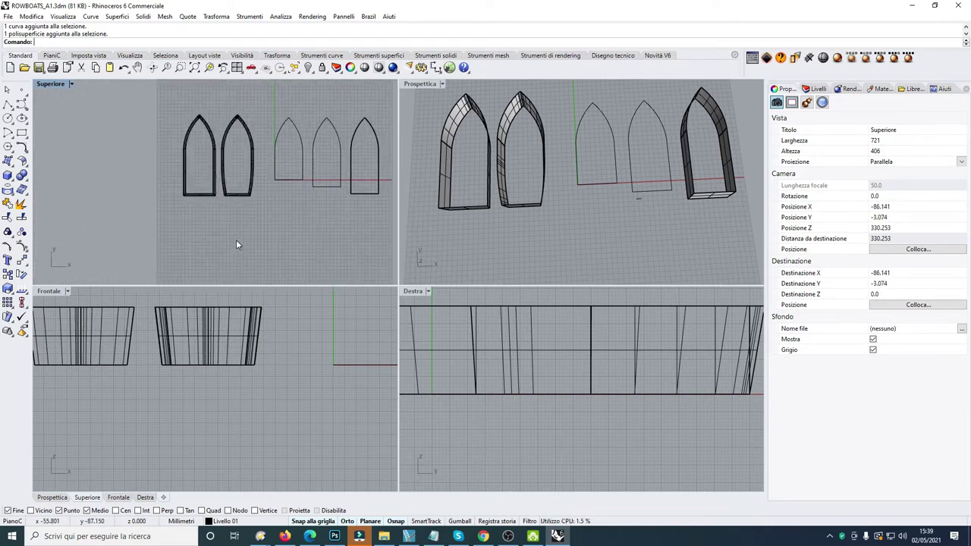
double_click(52, 84)
scroll(387, 319, down, 3)
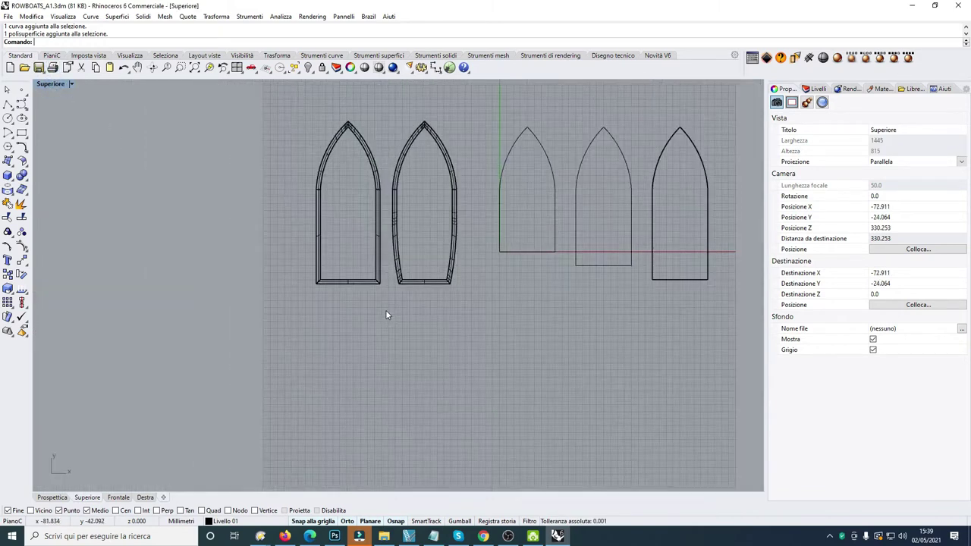
scroll(388, 319, up, 3)
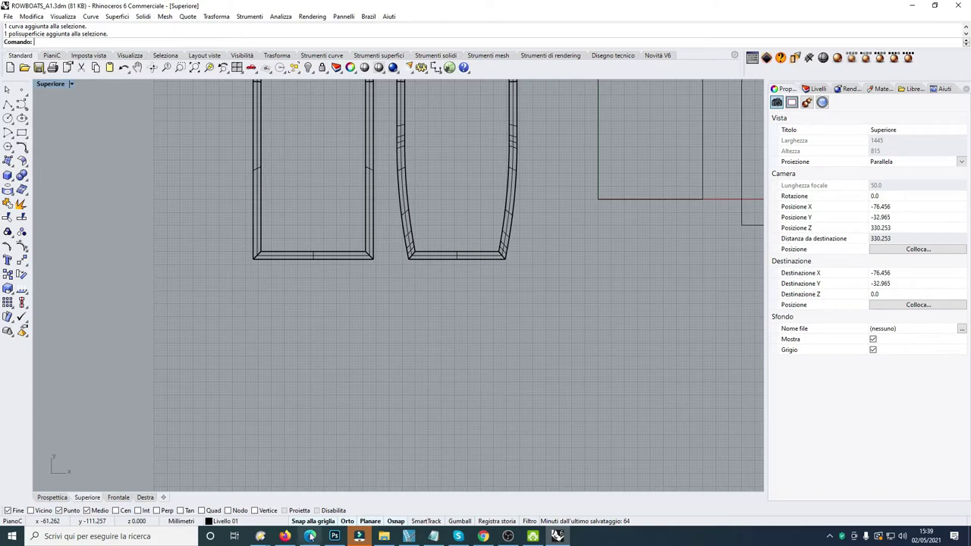
Switch to Chrome and study the Ontario Whitehall plans and the Free3D rowing boat image as references
click(483, 537)
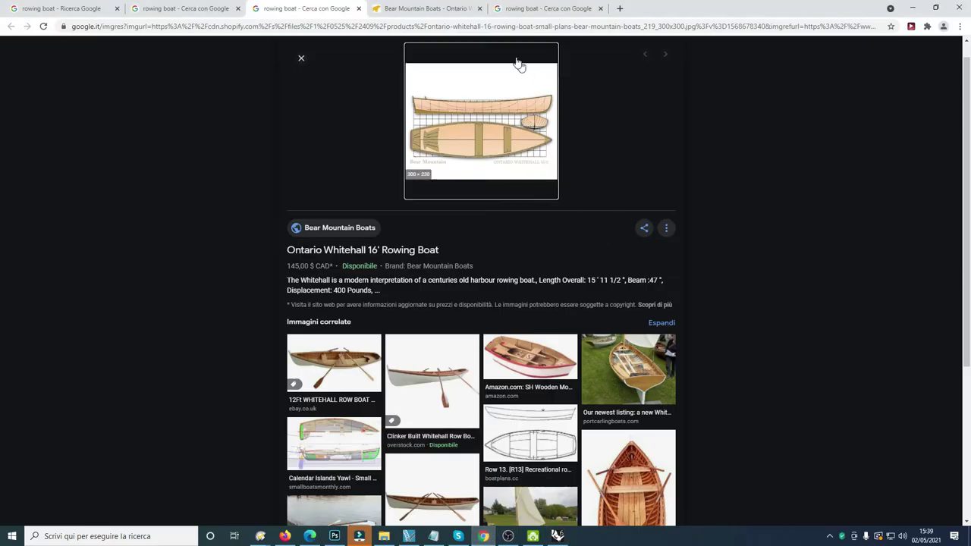
click(524, 11)
click(434, 13)
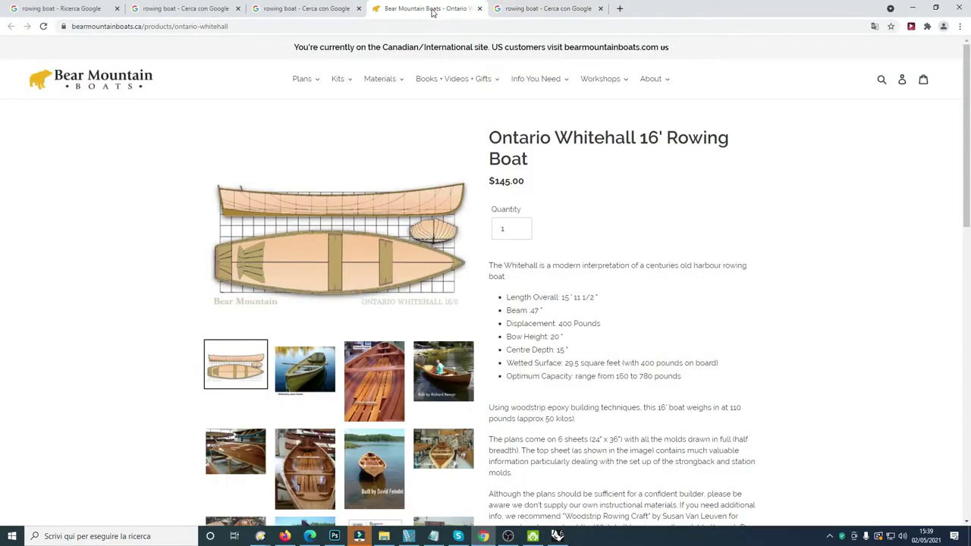
click(307, 11)
click(178, 10)
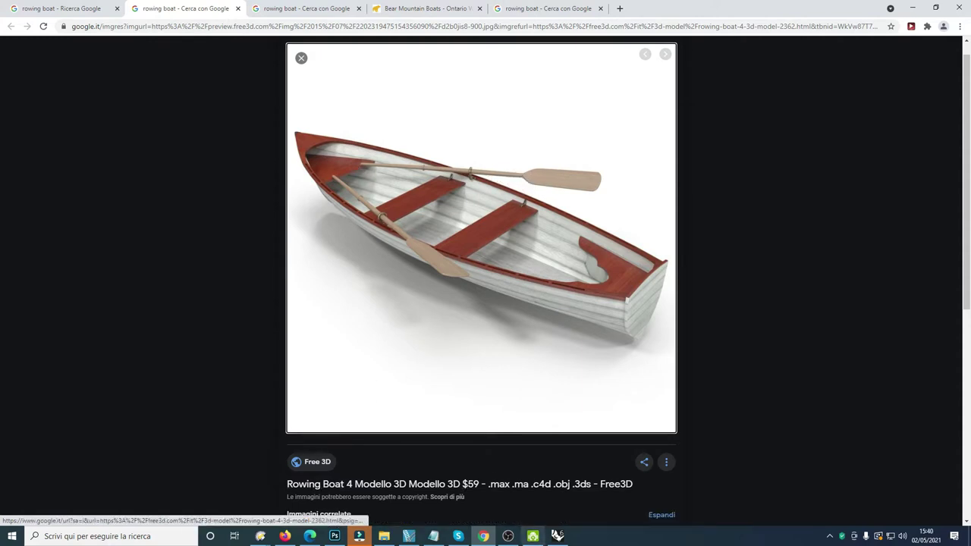
Switch to Rhinoceros and draw a polyline below the tapered hull, running 10 mm across and then 20 mm down
click(557, 537)
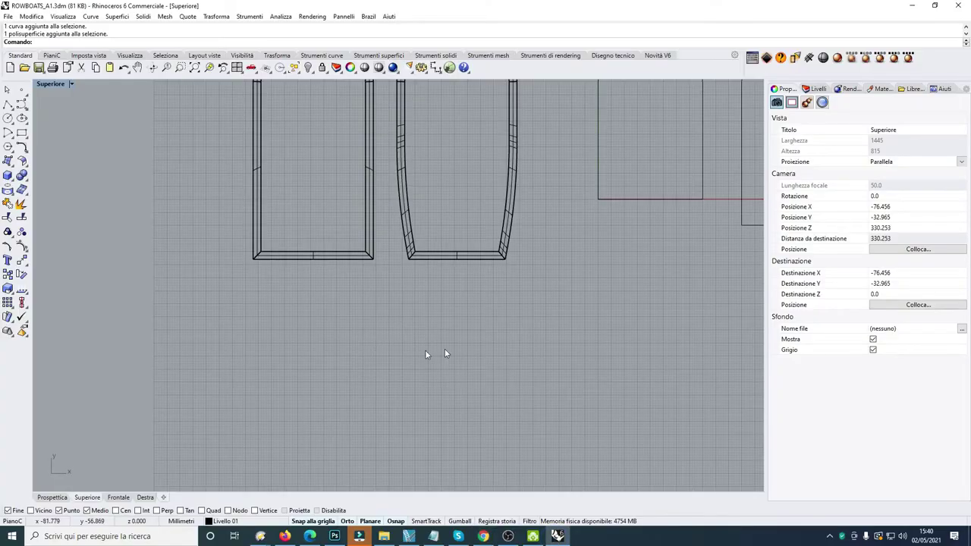
scroll(455, 341, up, 2)
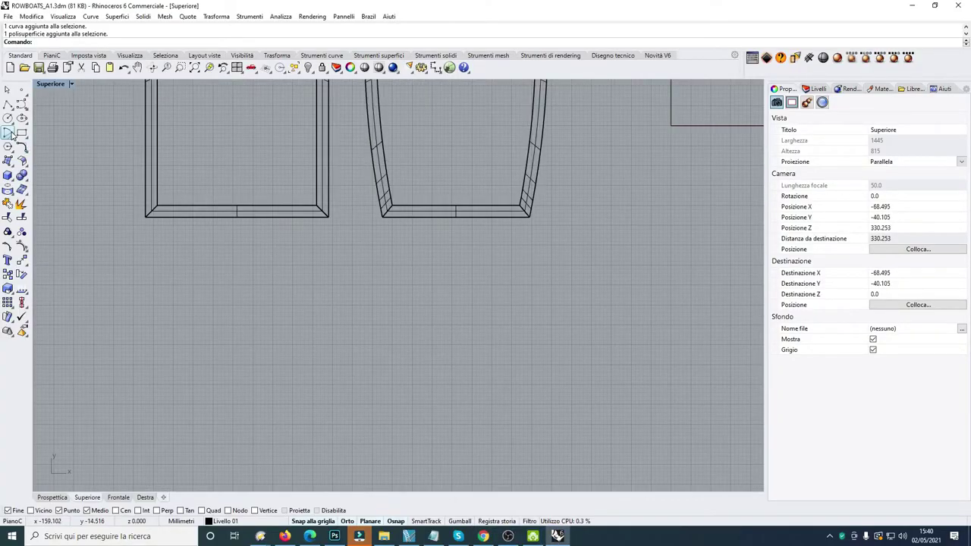
click(8, 104)
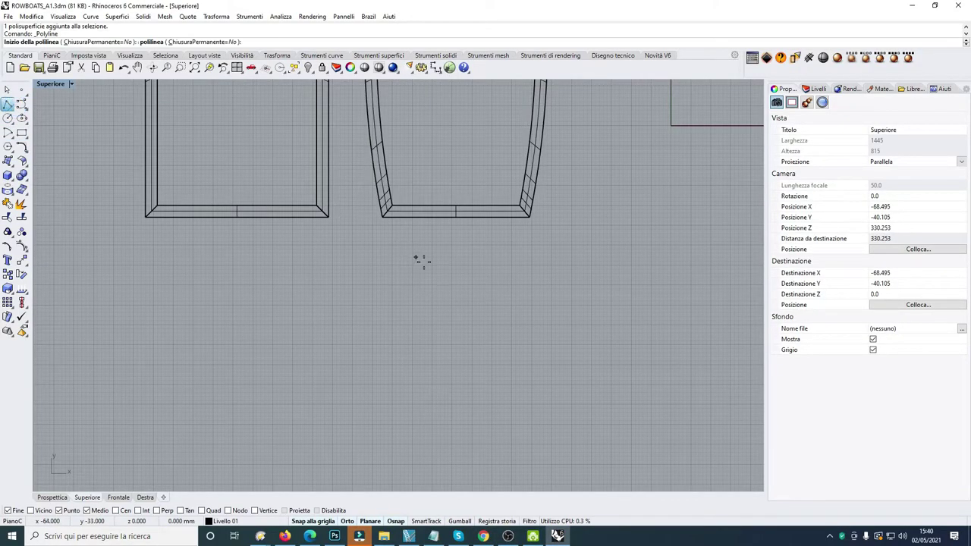
click(432, 265)
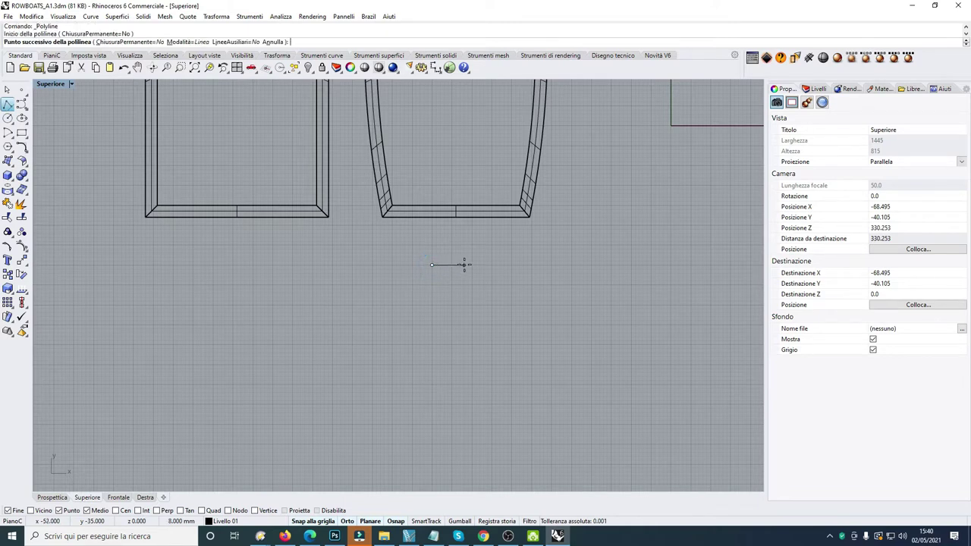
click(472, 265)
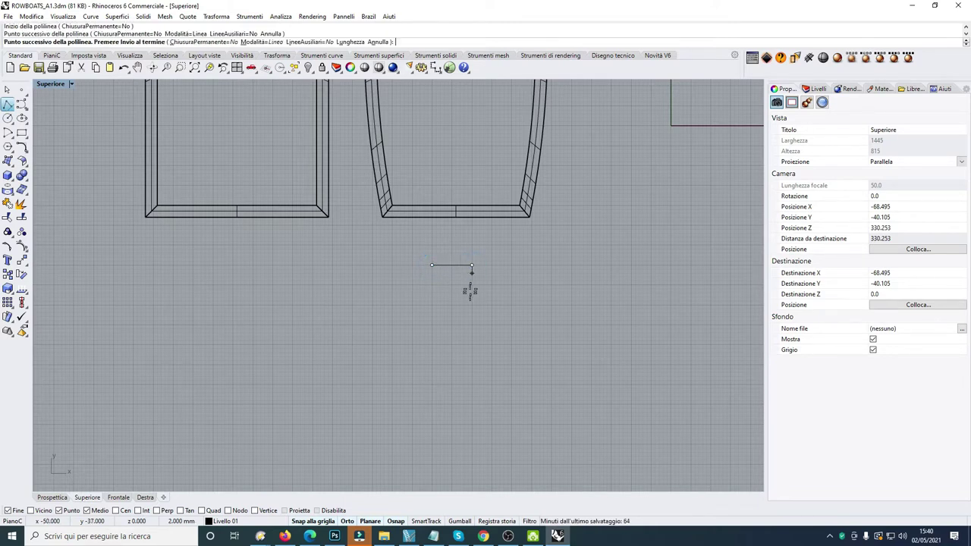
click(468, 346)
key(Return)
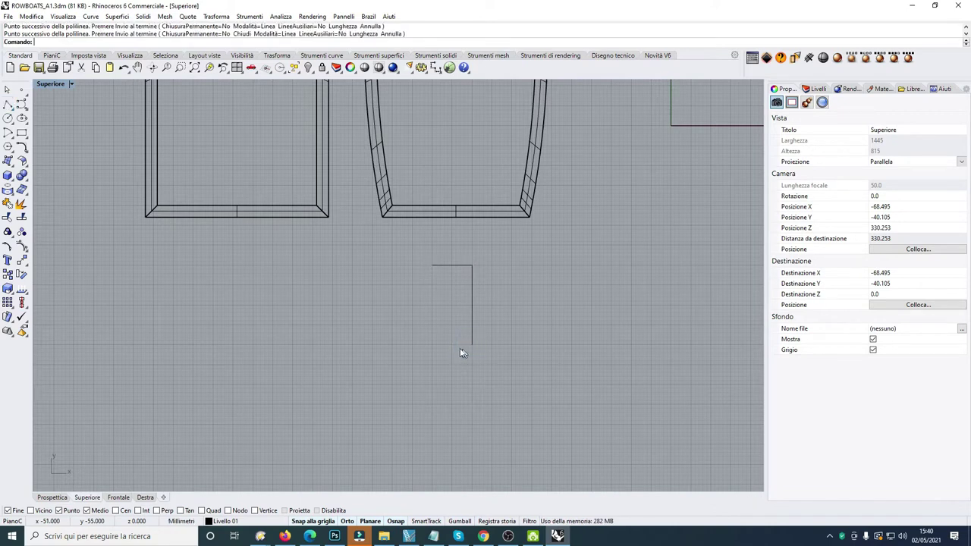
Draw a 20 mm vertical line down from the polyline's free upper end and join both curves into an inverted U
key(Return)
click(431, 265)
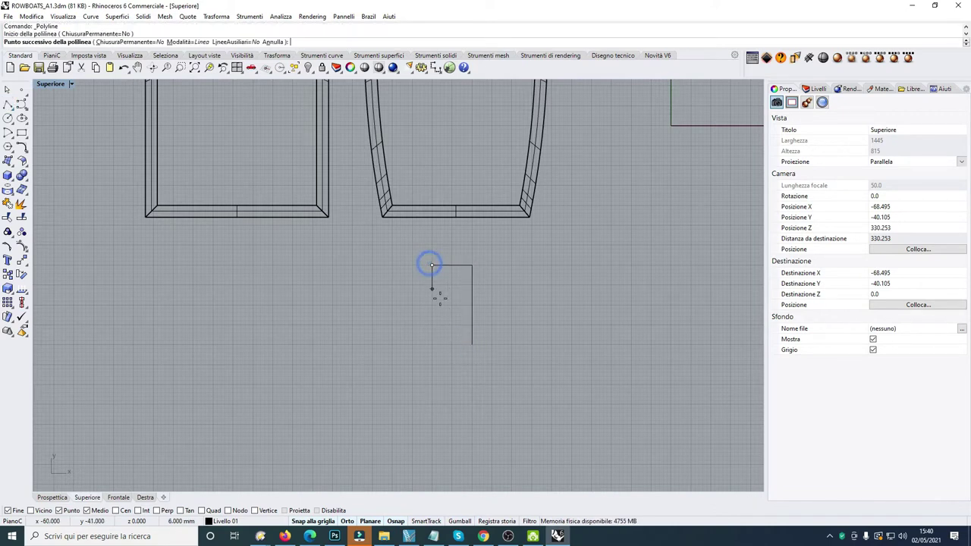
click(431, 344)
key(Return)
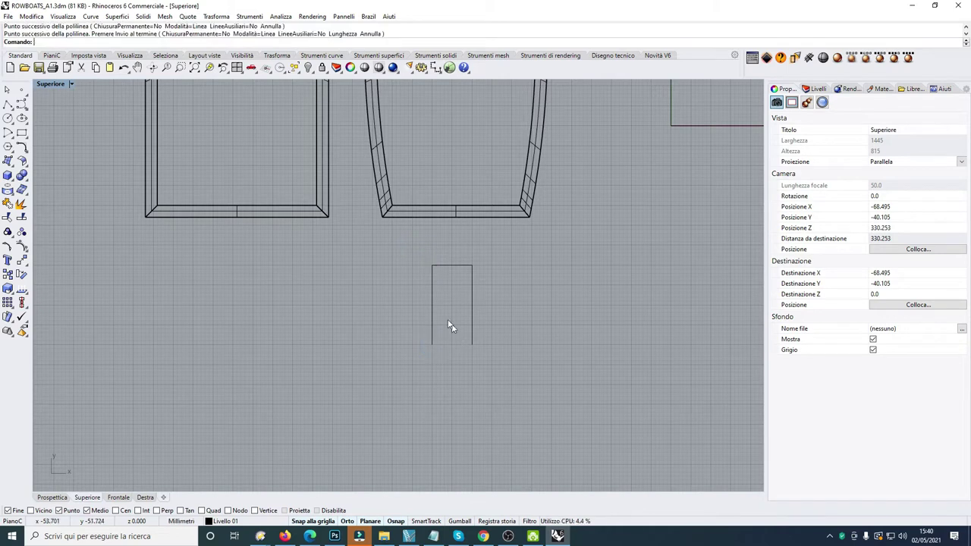
click(434, 282)
click(438, 266)
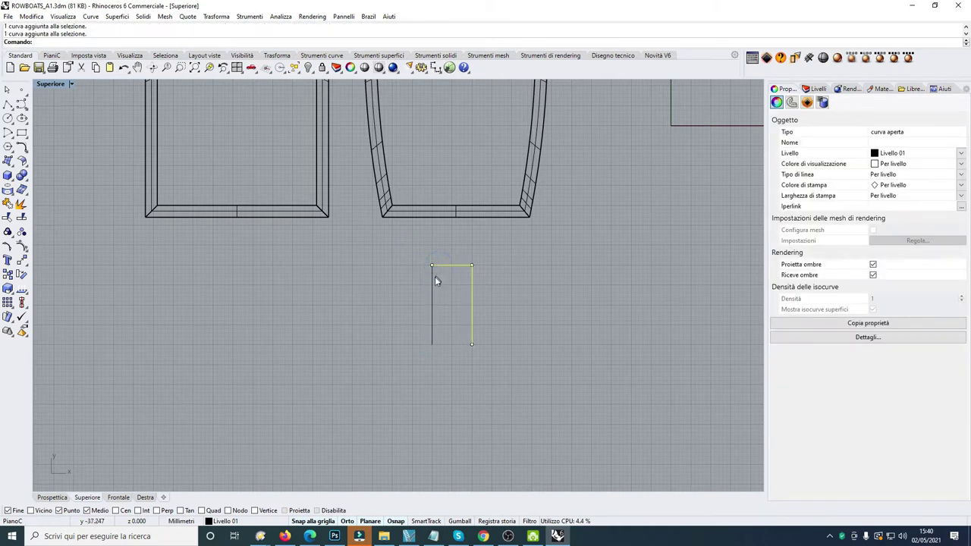
shift+click(433, 281)
click(22, 218)
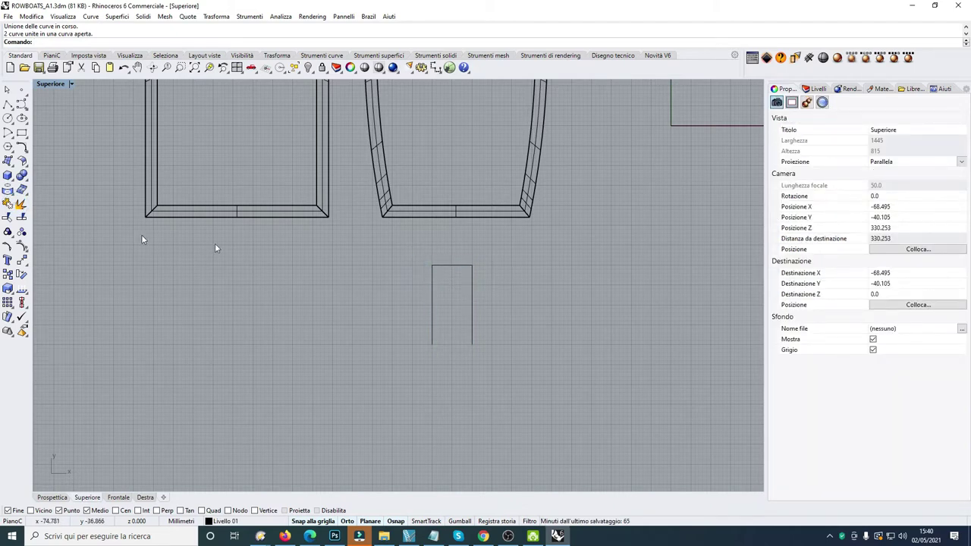
Fillet both upper corners of the inverted-U outline with a 4 mm radius
click(22, 147)
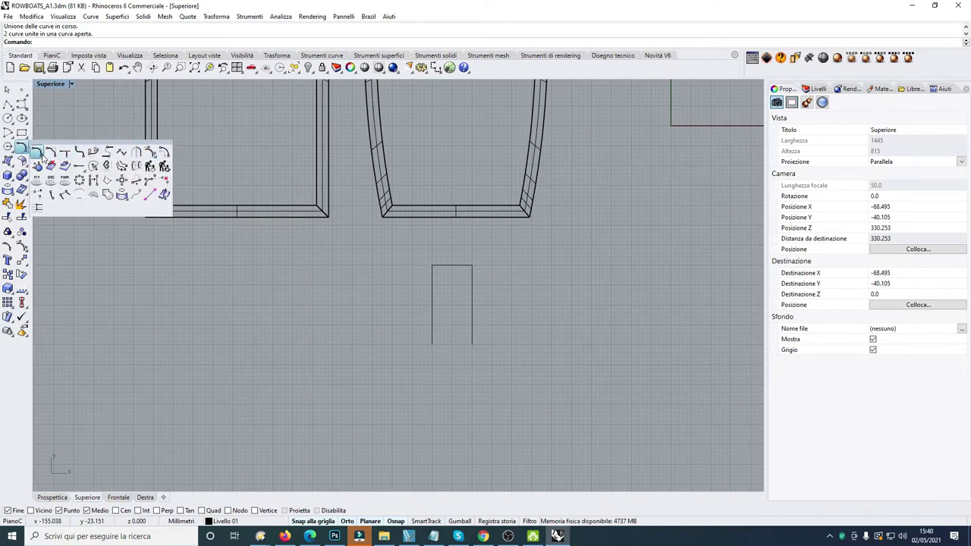
click(36, 151)
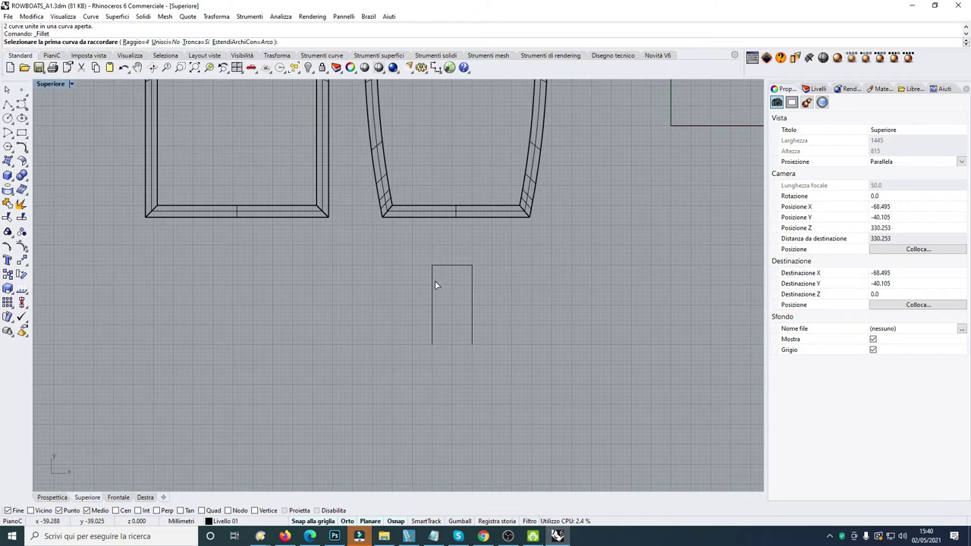
click(435, 284)
click(441, 265)
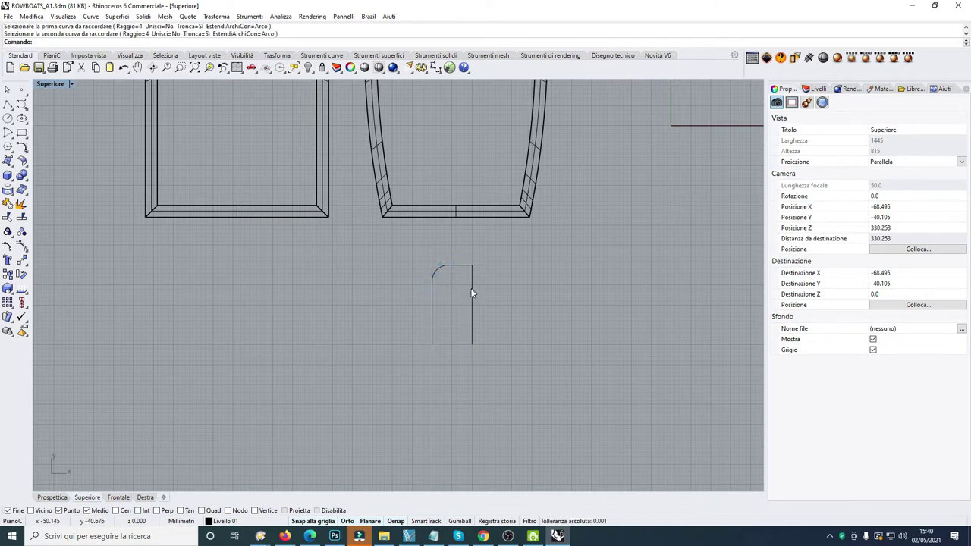
right_click(470, 293)
click(462, 266)
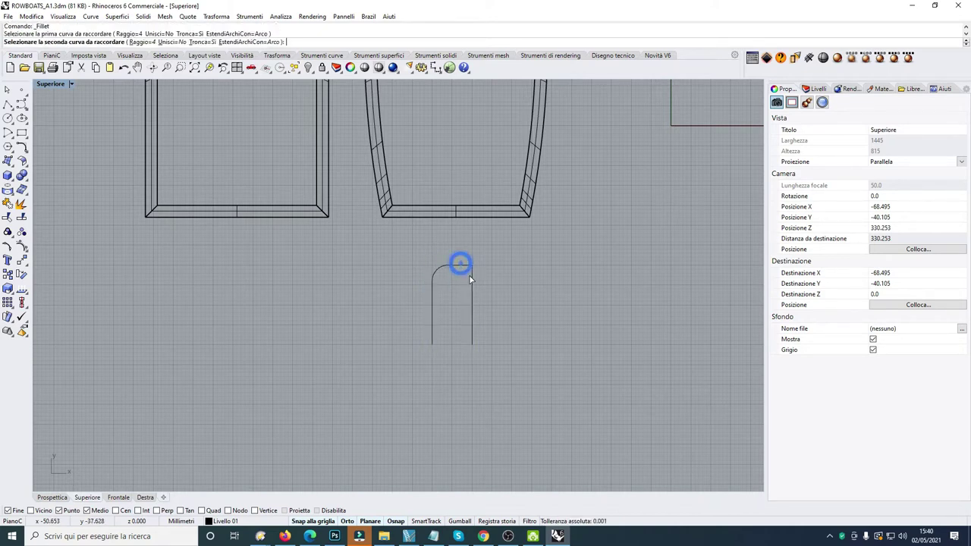
click(471, 275)
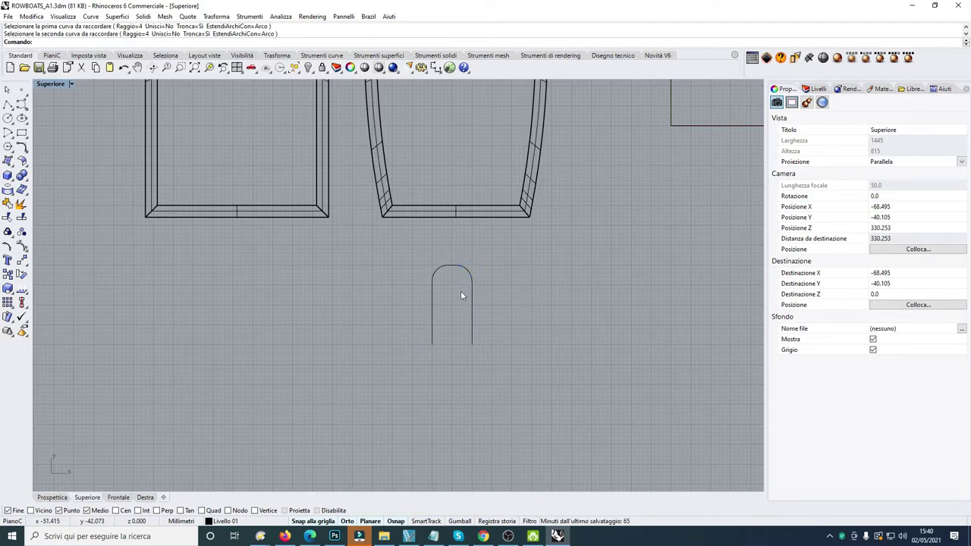
click(471, 287)
click(487, 273)
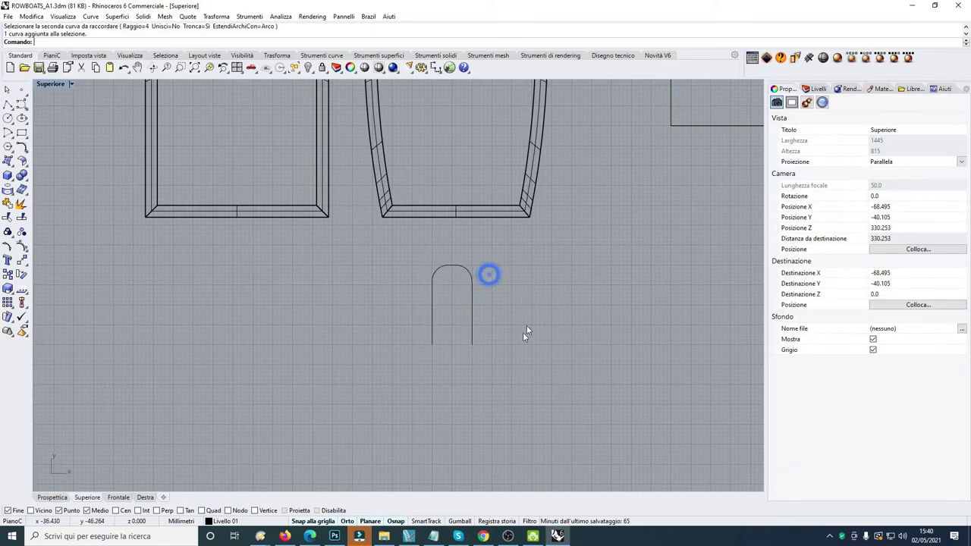
click(472, 338)
scroll(494, 356, up, 5)
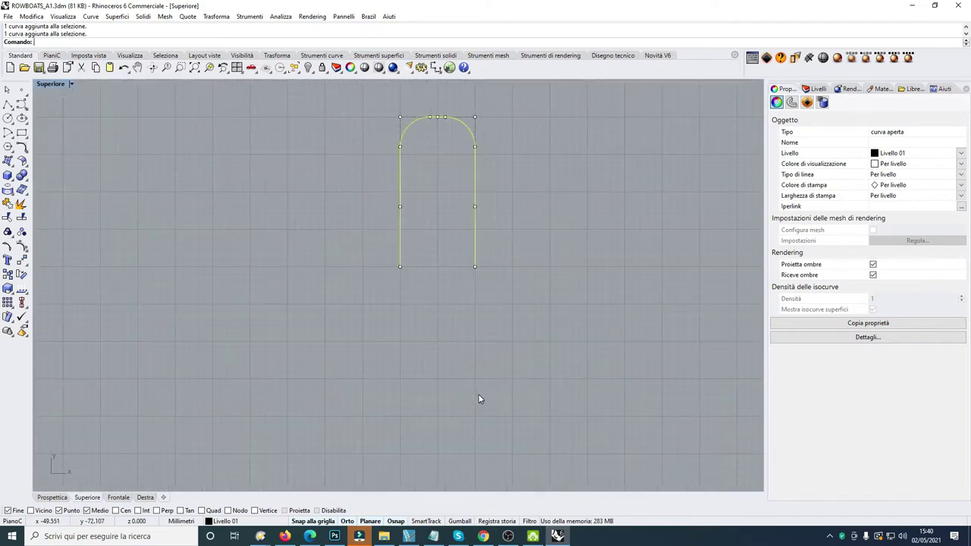
scroll(492, 370, down, 1)
click(492, 370)
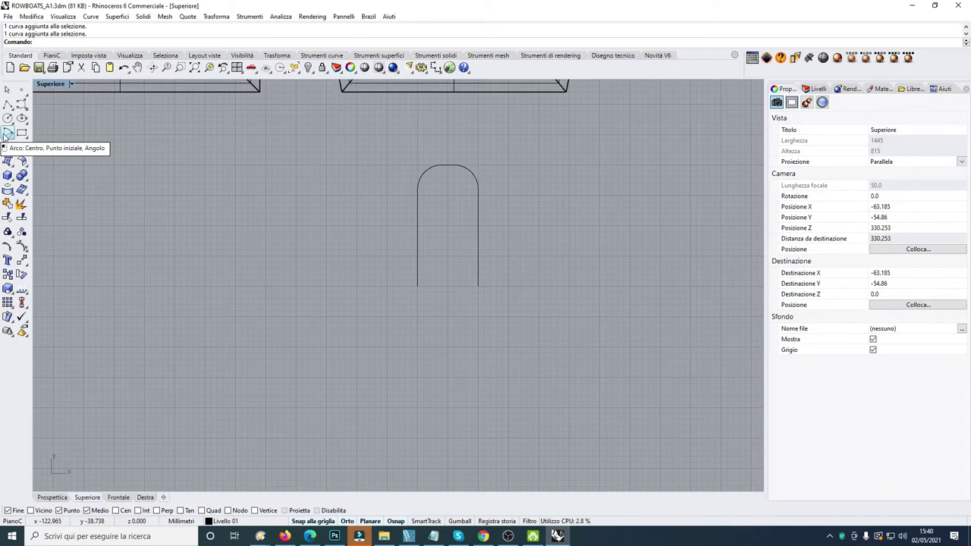
Draw a degree 3 control-point curve from the outline's lower right end, bending 4 mm inward and ending 11 mm below as the oar's neck
click(6, 135)
click(21, 107)
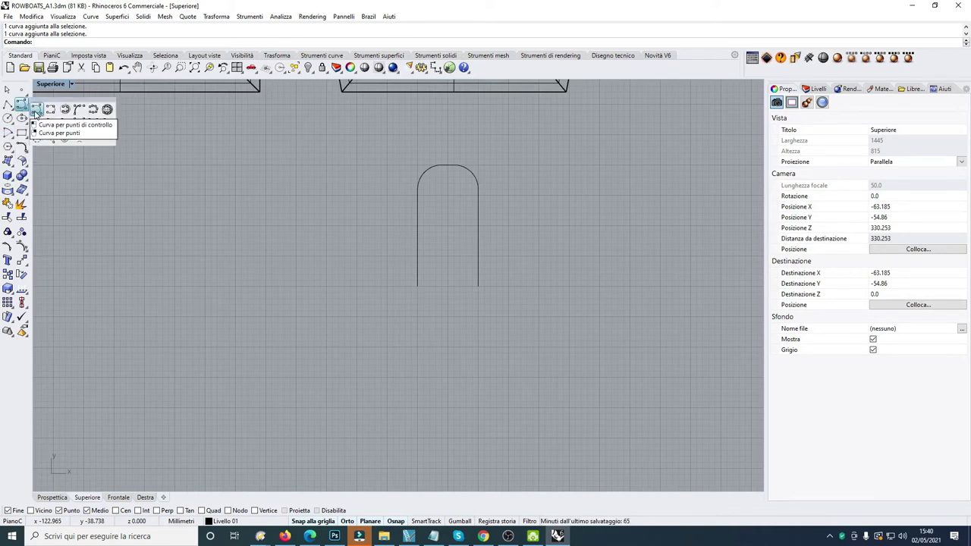
click(36, 110)
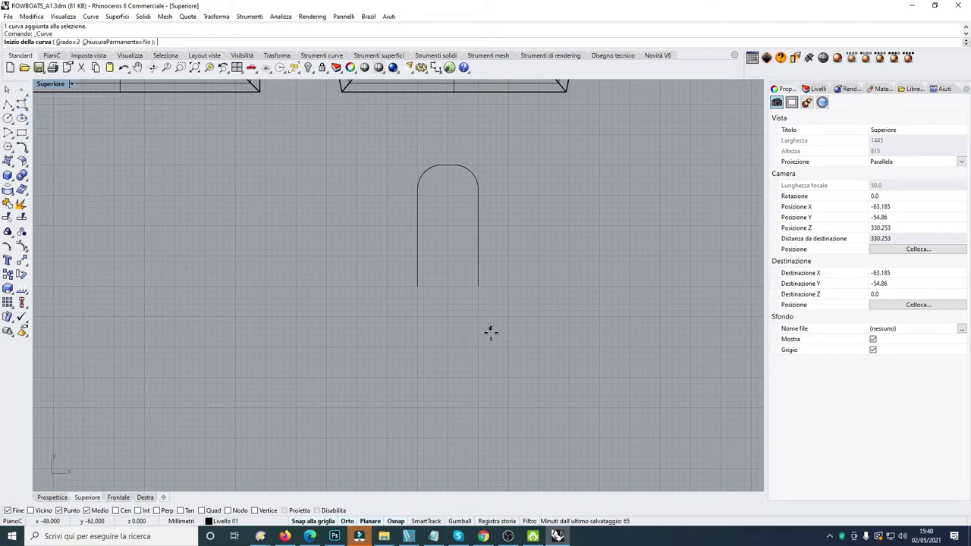
click(477, 285)
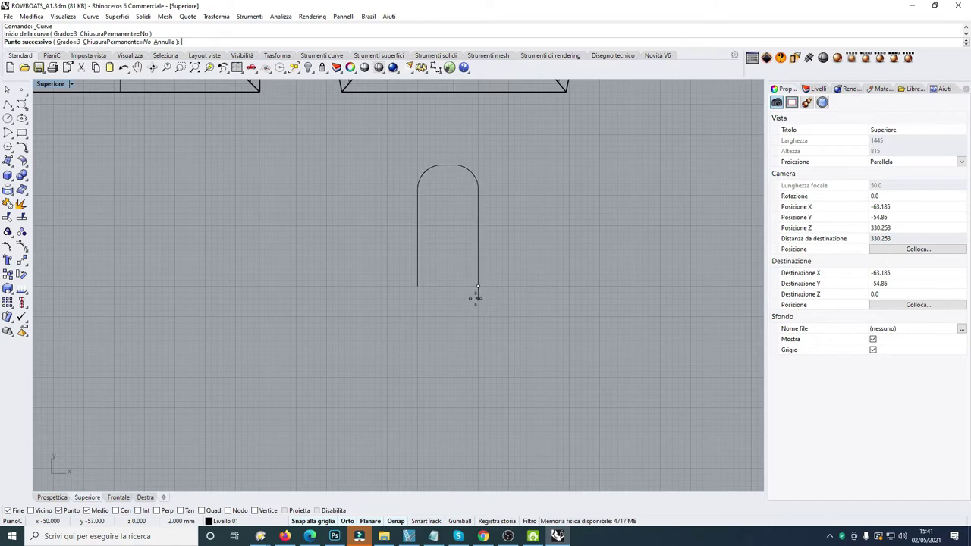
scroll(476, 298, up, 5)
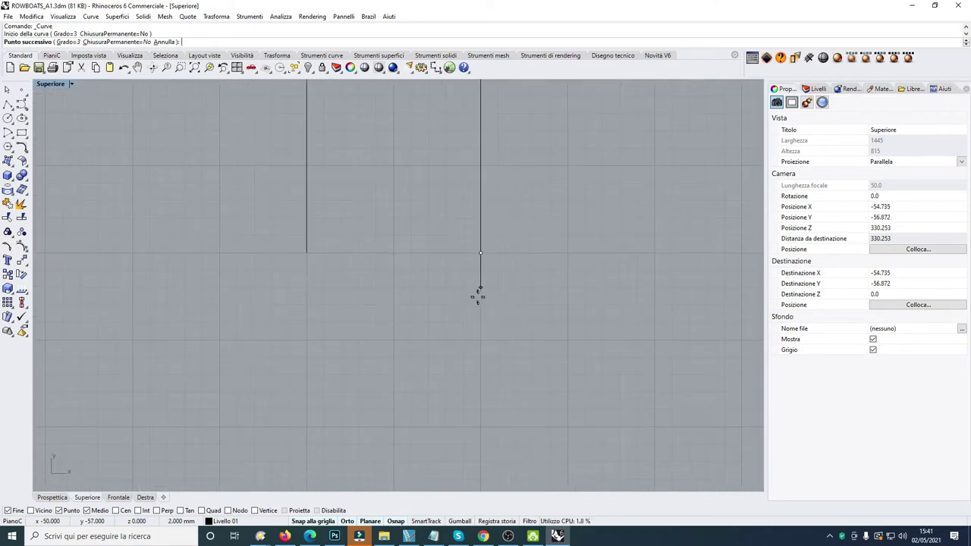
click(481, 305)
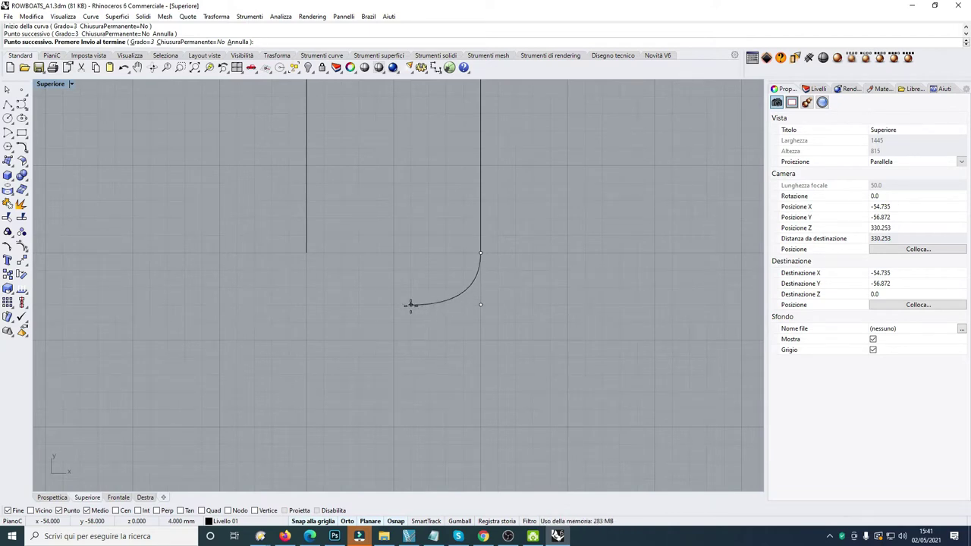
click(411, 304)
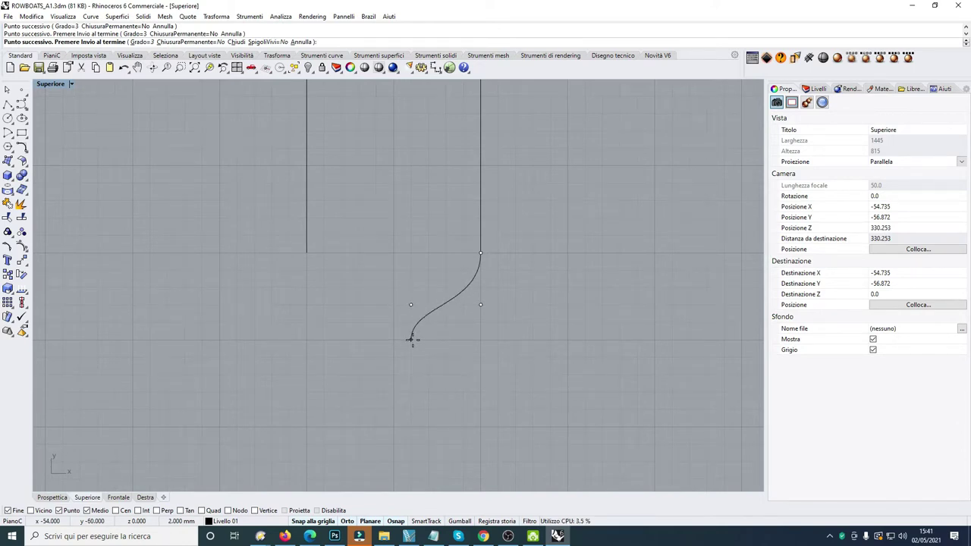
click(411, 394)
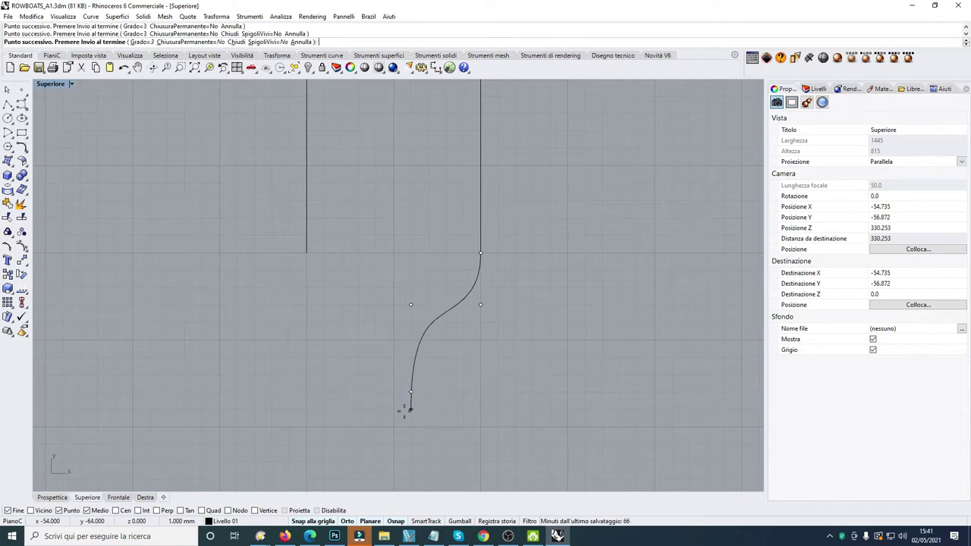
click(411, 444)
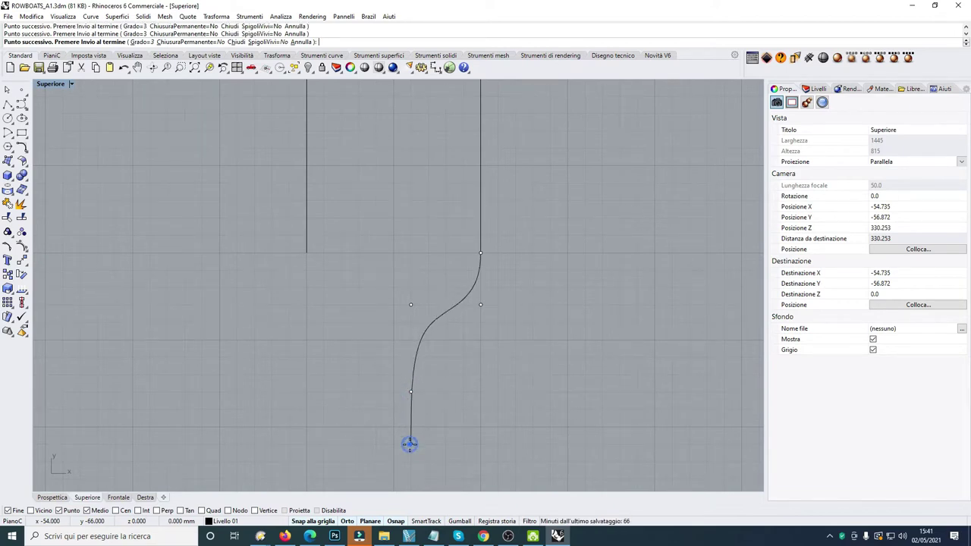
key(Return)
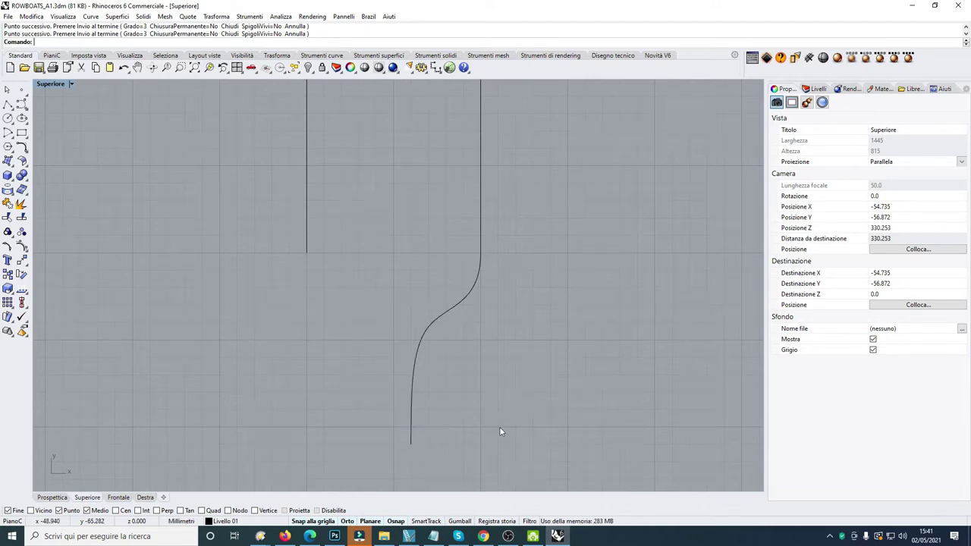
scroll(499, 422, down, 5)
scroll(515, 461, up, 5)
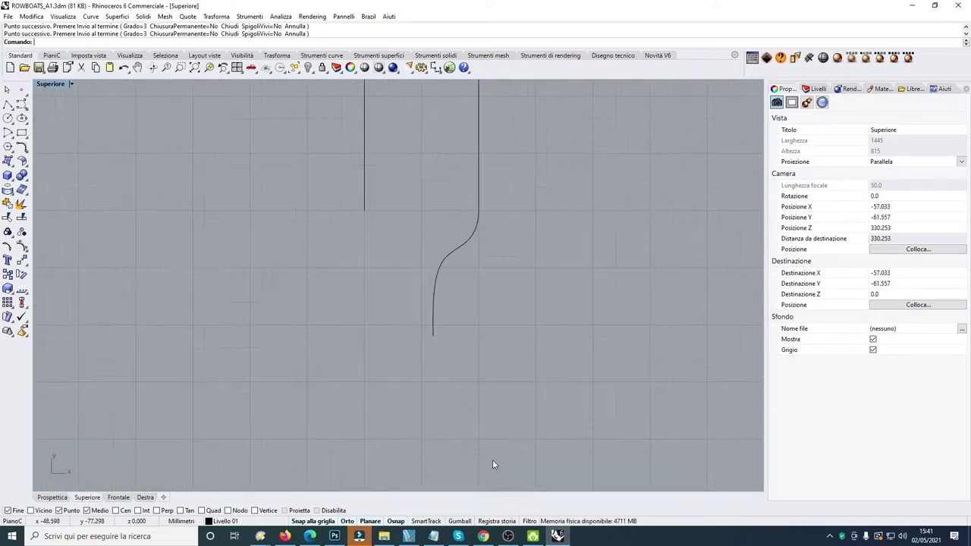
scroll(460, 427, down, 2)
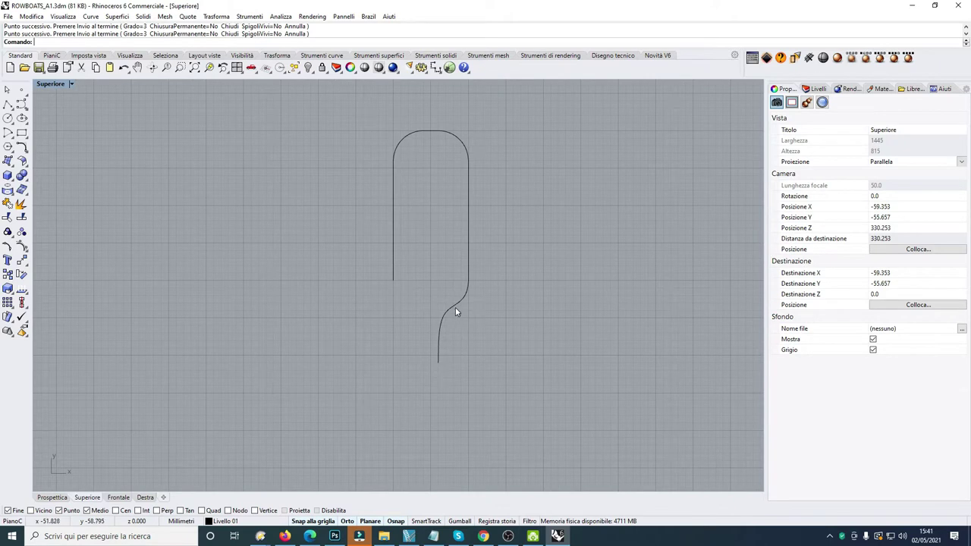
Mirror the S-shaped neck curve with a copy about the vertical centreline through the midpoint of the blade's rounded end
click(455, 306)
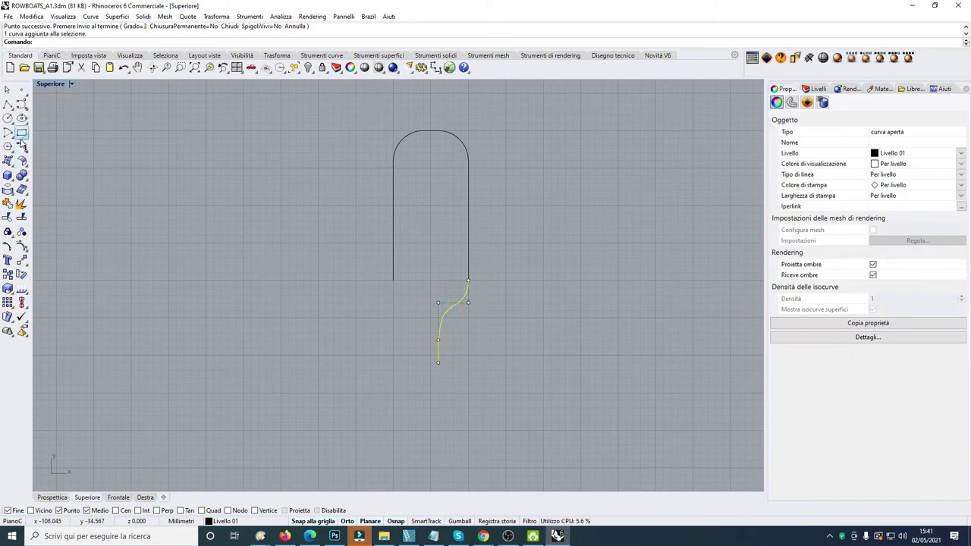
click(24, 262)
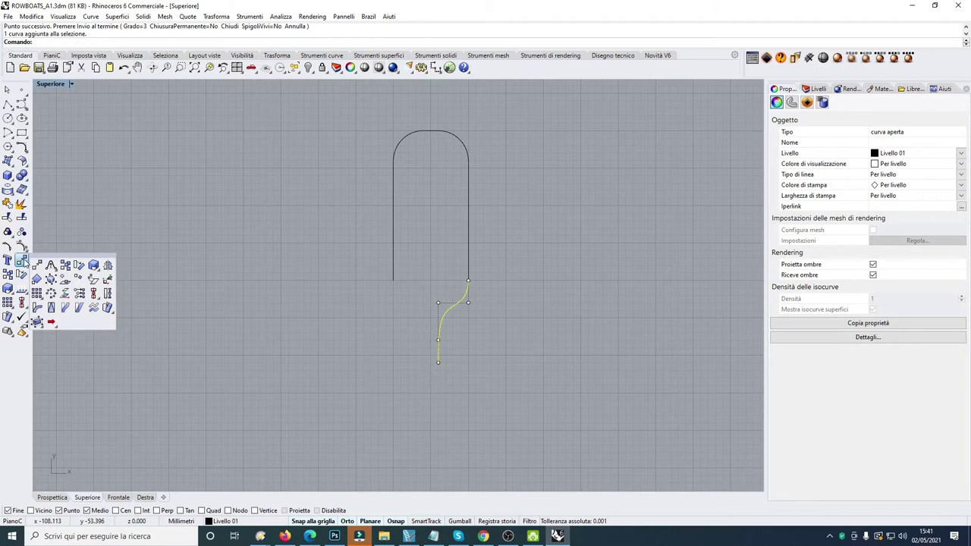
click(108, 267)
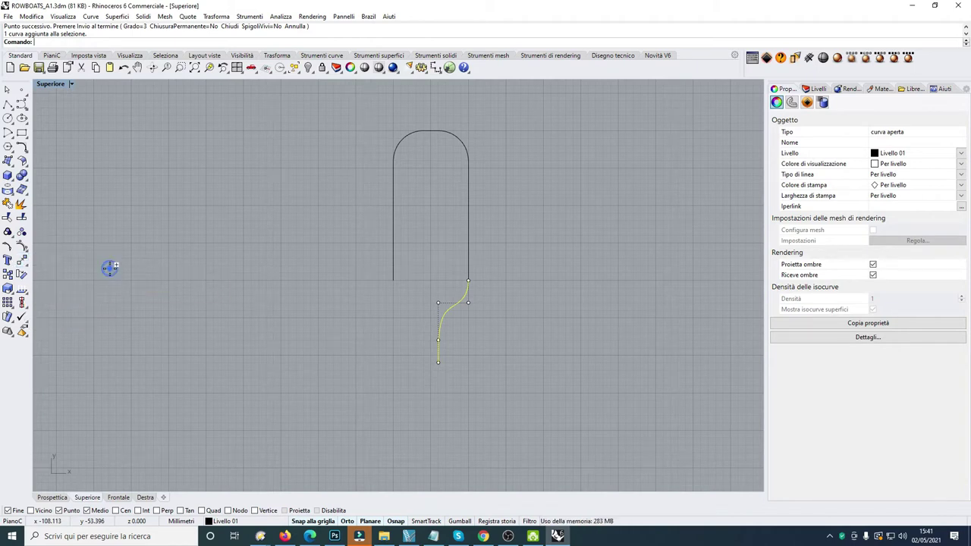
click(437, 125)
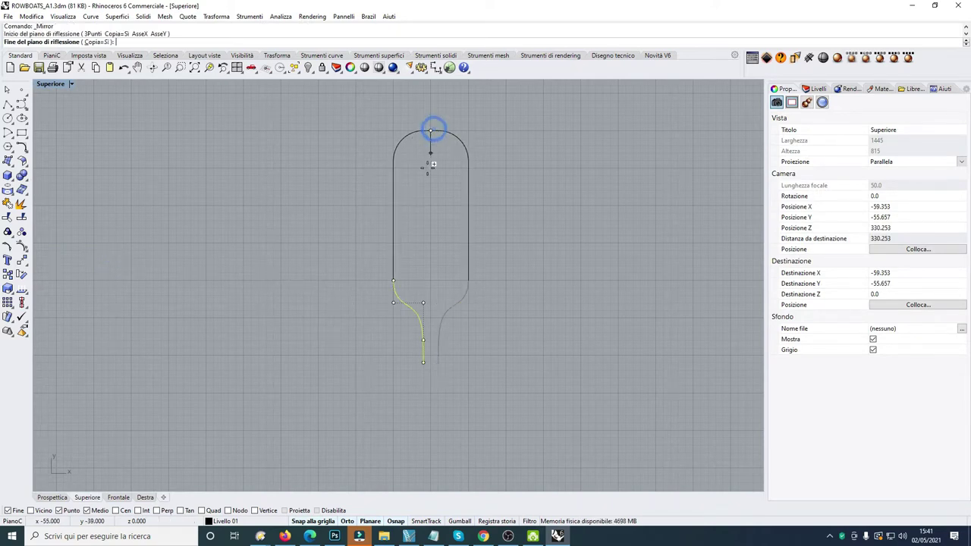
click(429, 240)
click(435, 263)
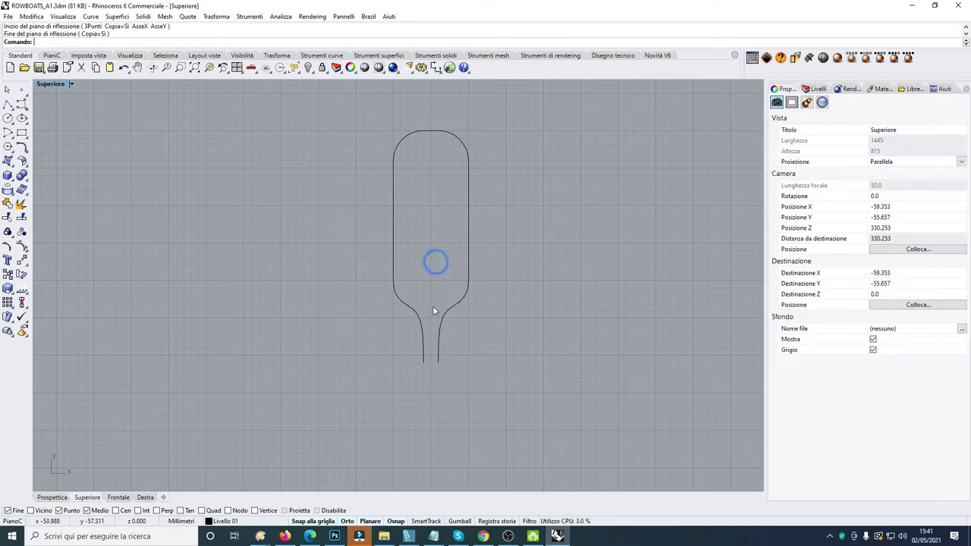
scroll(397, 269, down, 3)
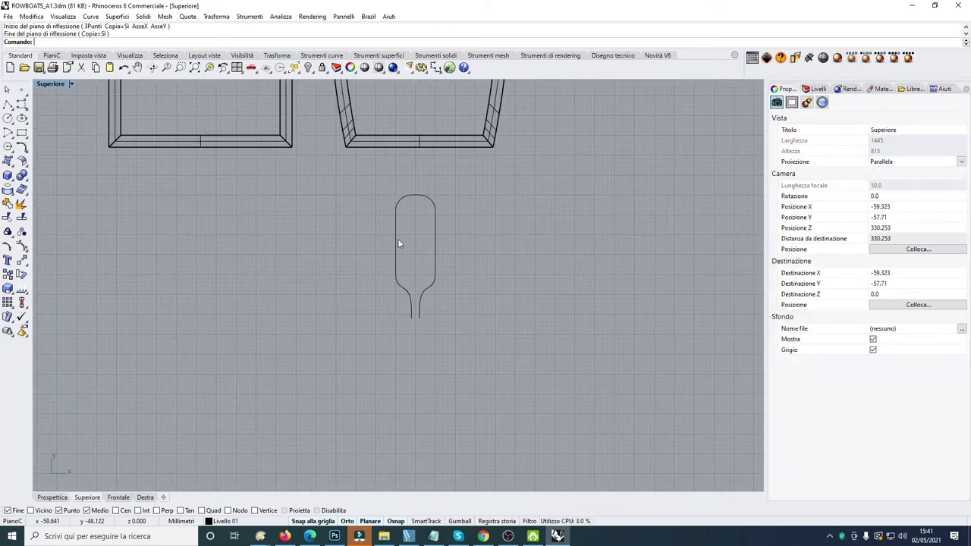
Join the blade outline and both neck curves into one open curve and move it inside the second boat's hull
drag(356, 166, 481, 367)
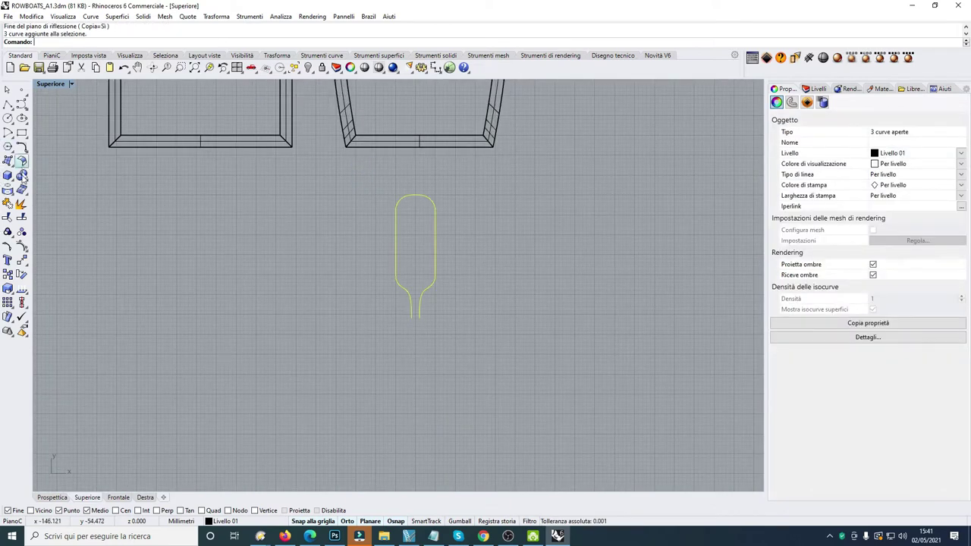
click(7, 204)
scroll(269, 276, down, 5)
scroll(311, 280, down, 2)
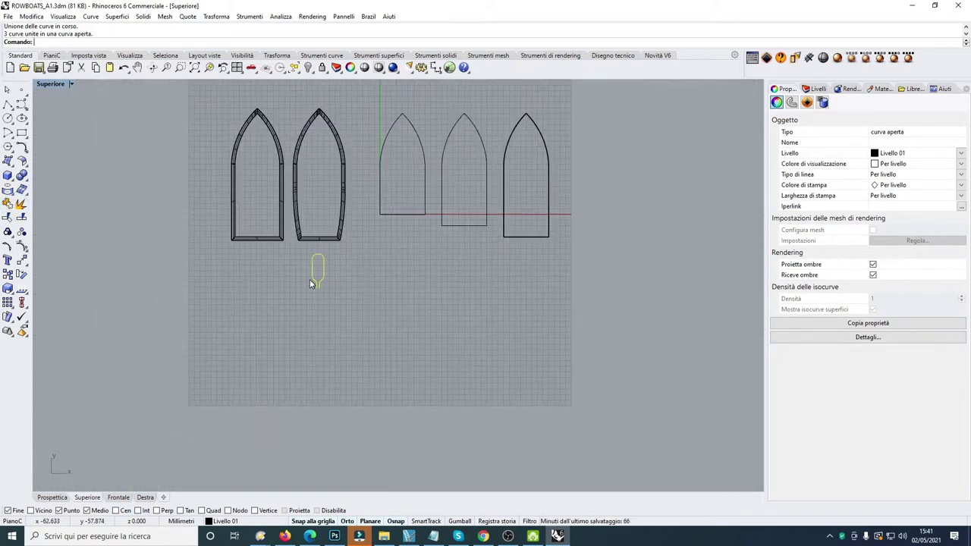
drag(321, 267, 311, 150)
scroll(330, 163, up, 5)
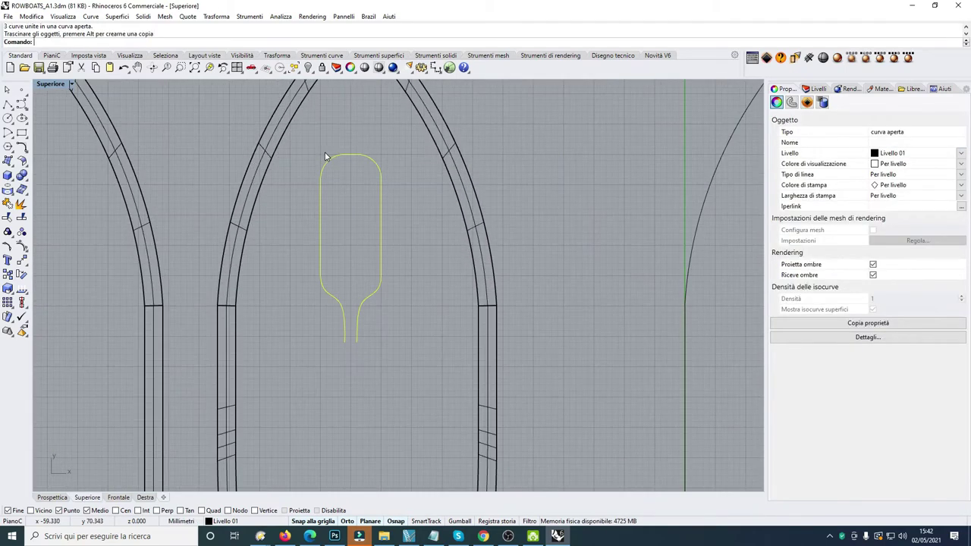
Examine the blade outline's size in relation to the surrounding boat hull
click(379, 205)
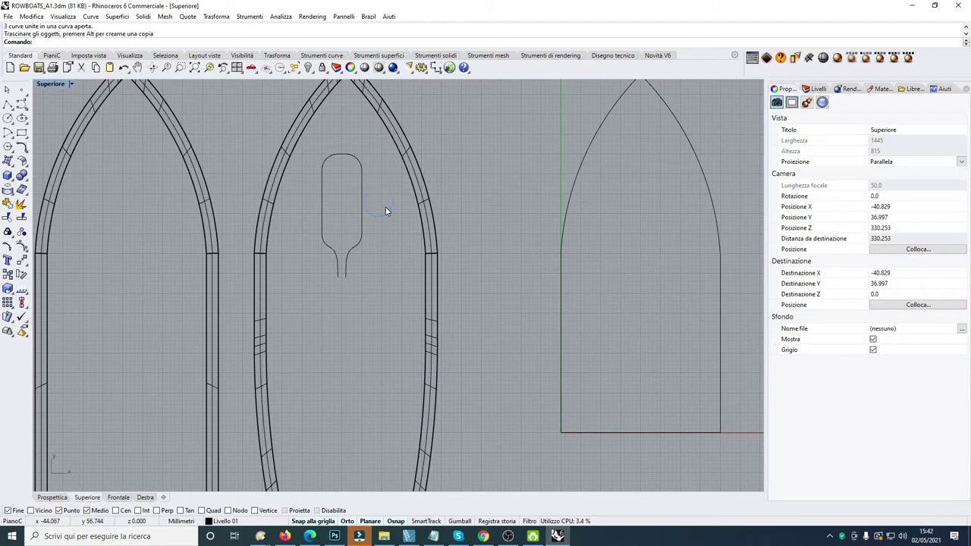
click(362, 207)
scroll(373, 271, down, 5)
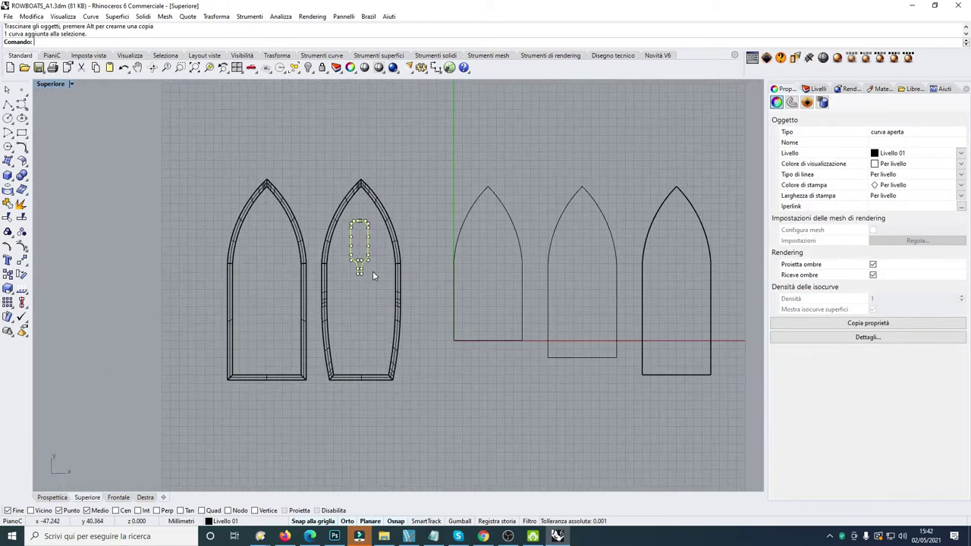
scroll(372, 271, up, 2)
scroll(373, 271, up, 2)
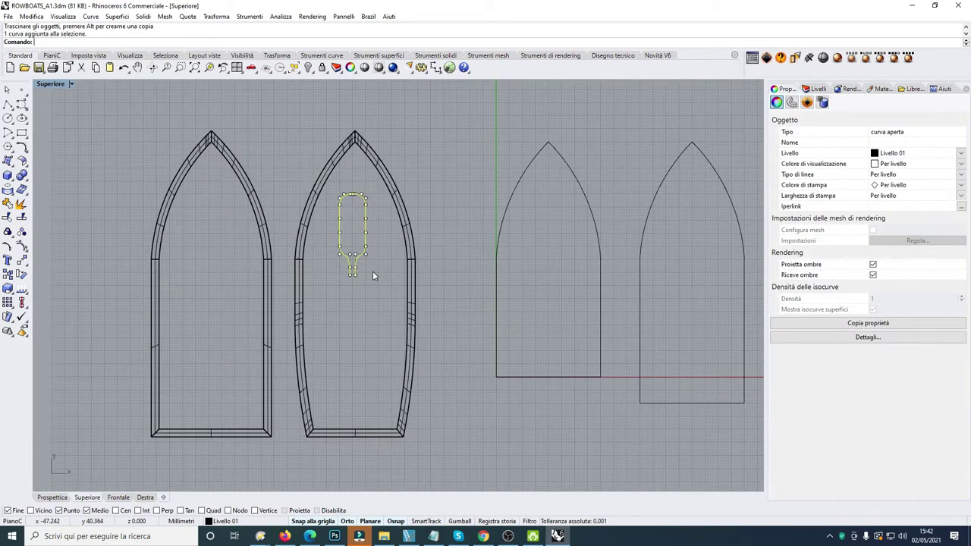
scroll(373, 273, down, 3)
scroll(351, 277, up, 5)
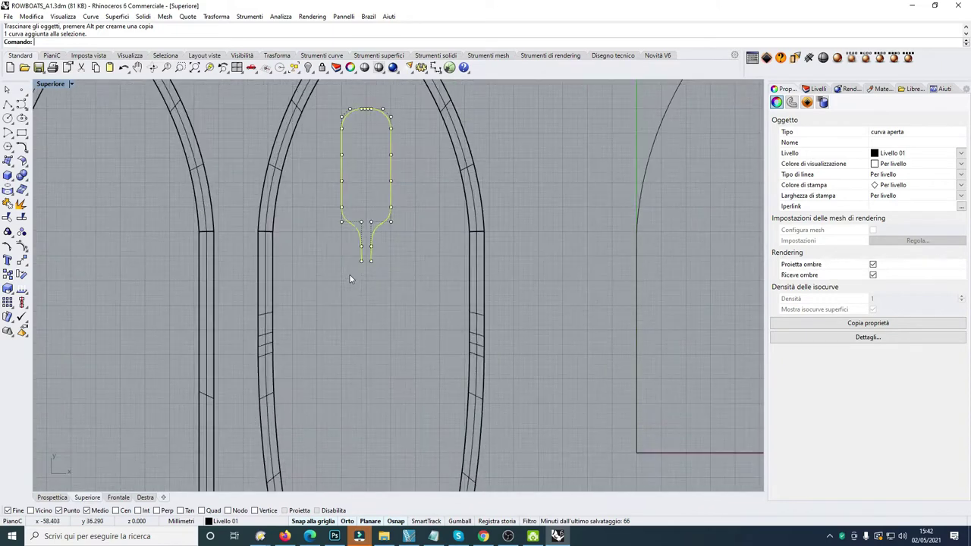
click(348, 280)
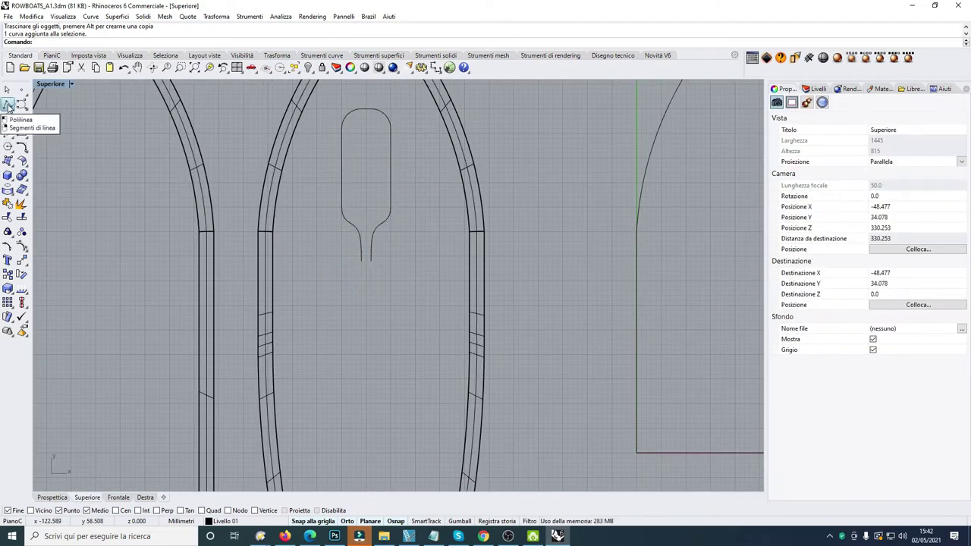
Draw a 45 mm vertical line down from the neck's left end as one side of the oar shaft
click(8, 106)
click(371, 260)
scroll(345, 323, down, 5)
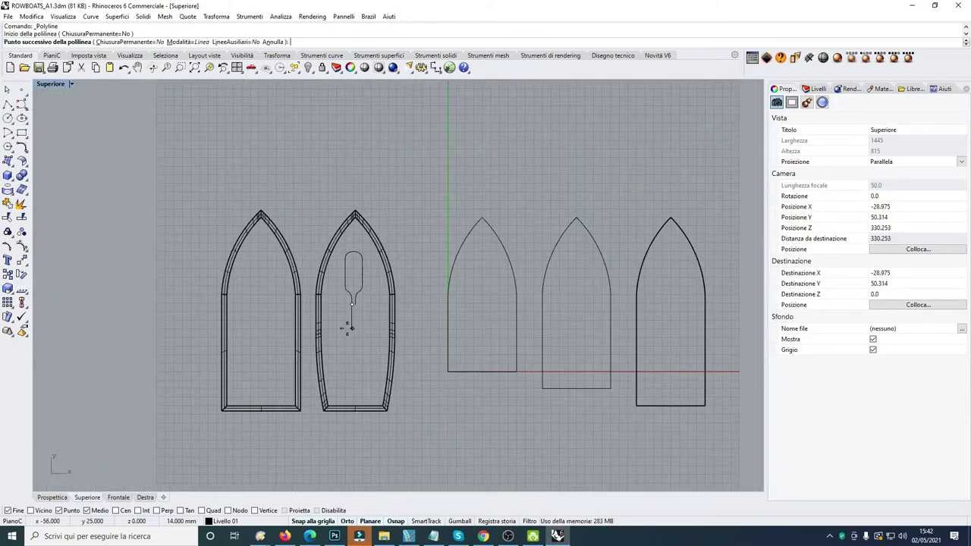
scroll(348, 327, down, 1)
scroll(351, 367, up, 5)
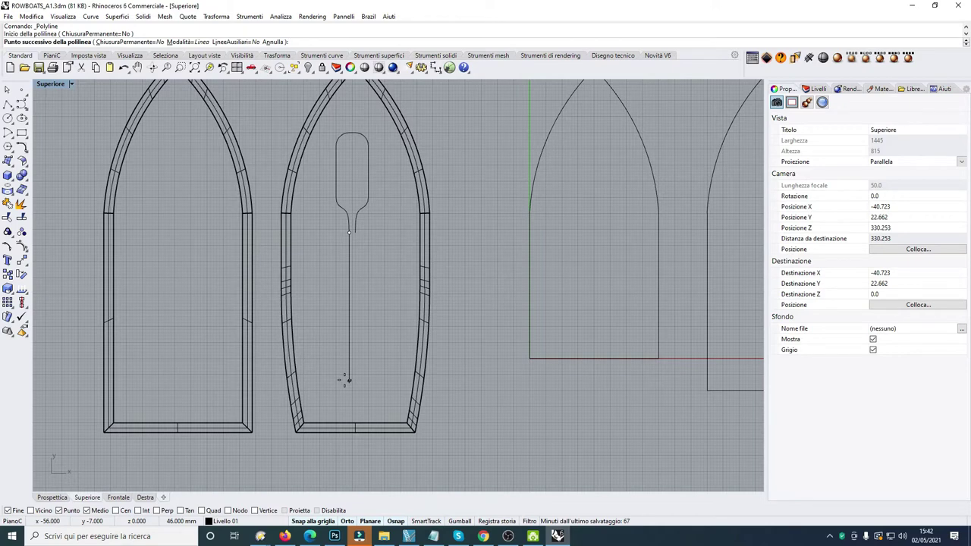
scroll(345, 380, up, 2)
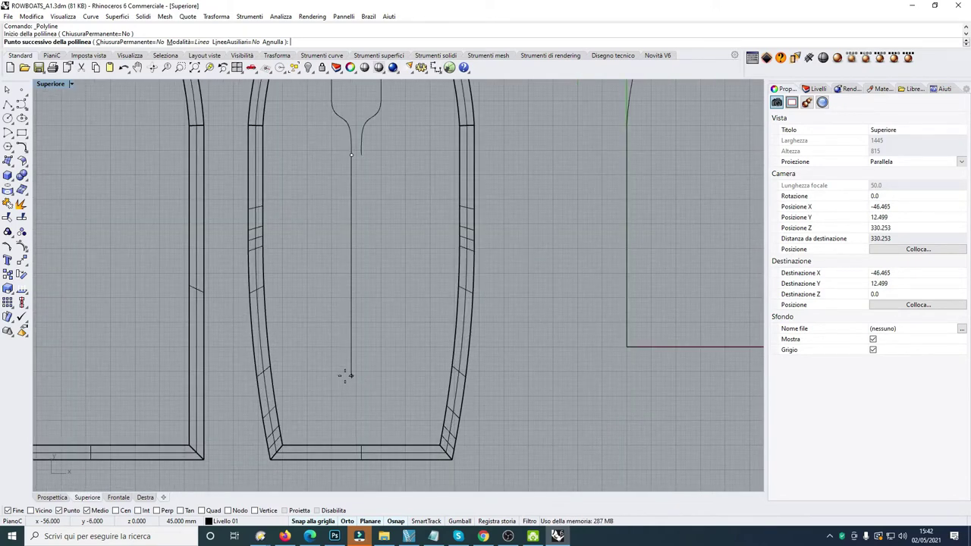
click(345, 375)
key(Return)
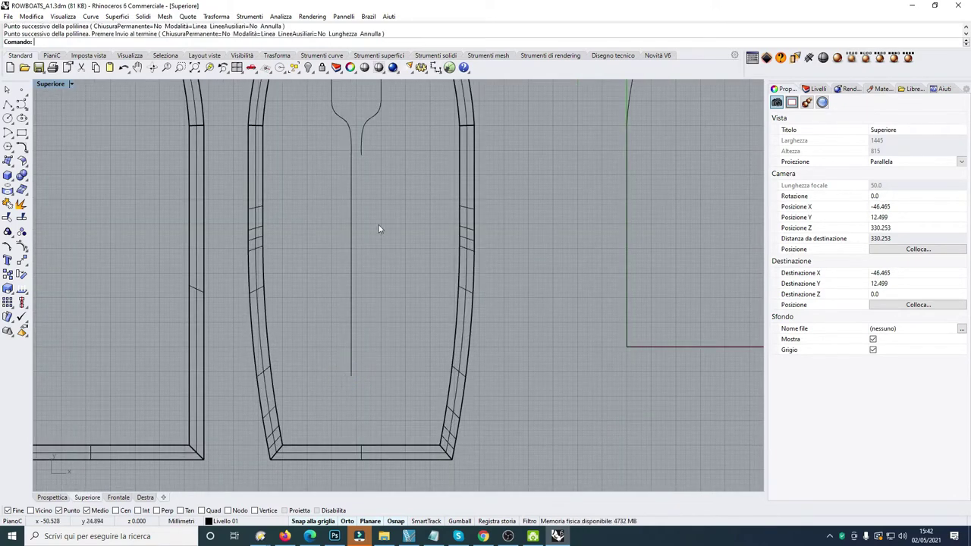
Draw a polyline 45 mm down from the neck's right end and across to the left shaft line's lower end
key(Return)
click(363, 157)
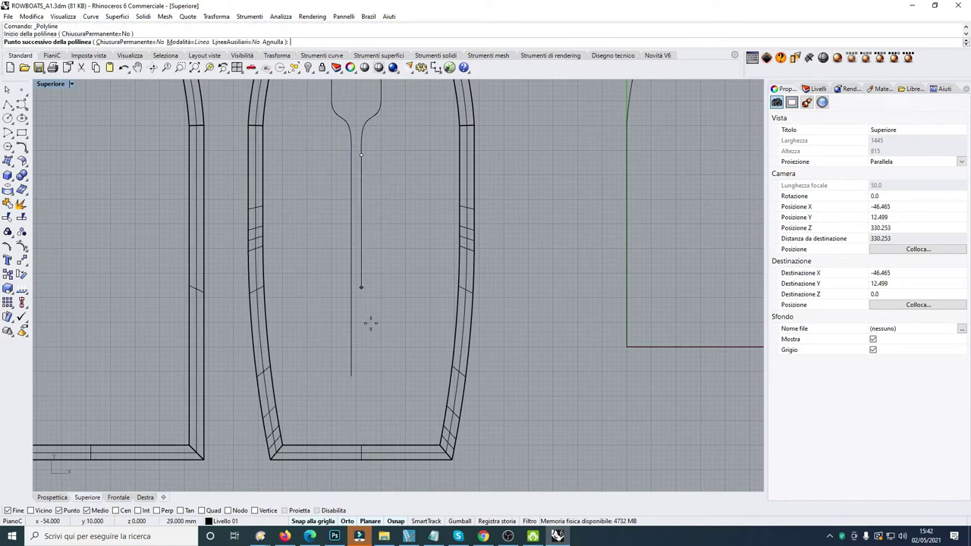
click(362, 374)
click(351, 375)
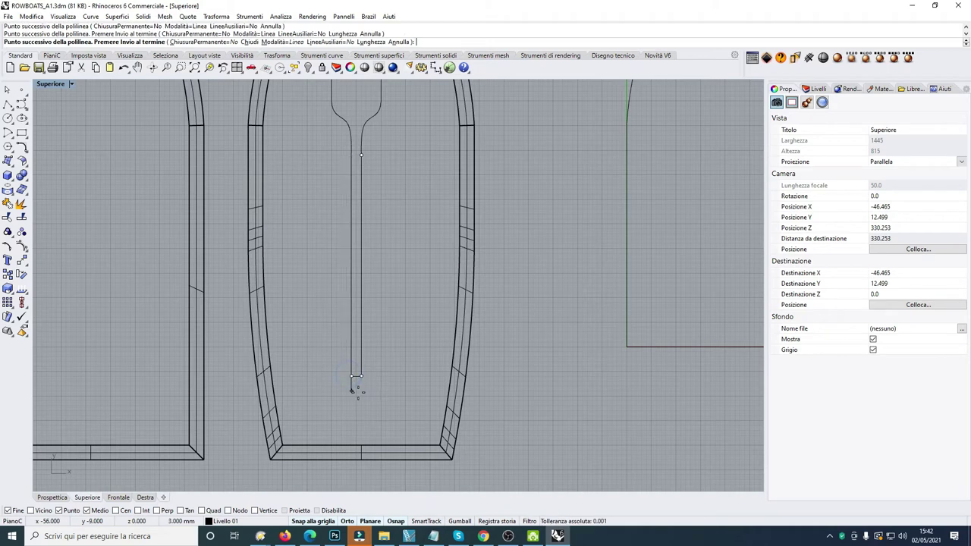
key(Return)
scroll(360, 397, down, 3)
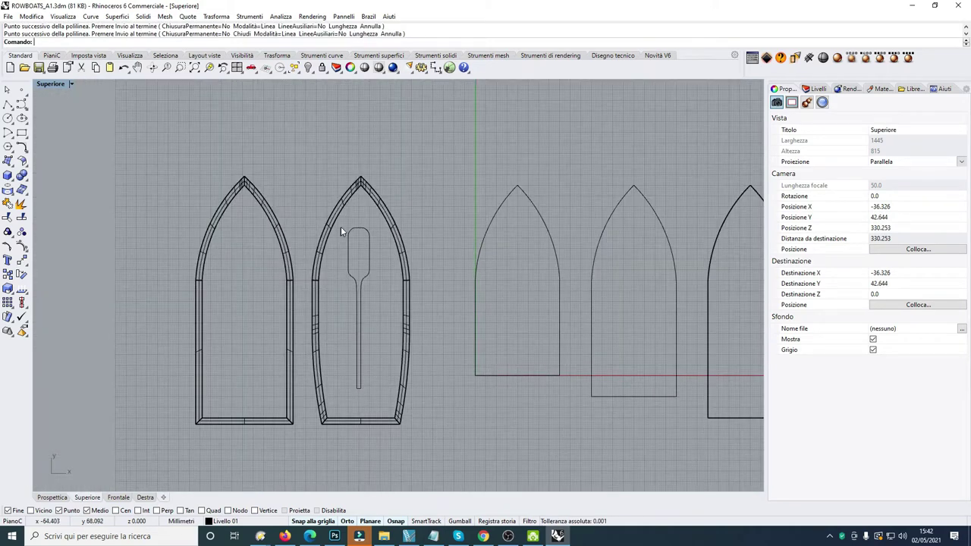
Deselect the oar curves and undo both shaft polylines
drag(342, 222, 389, 399)
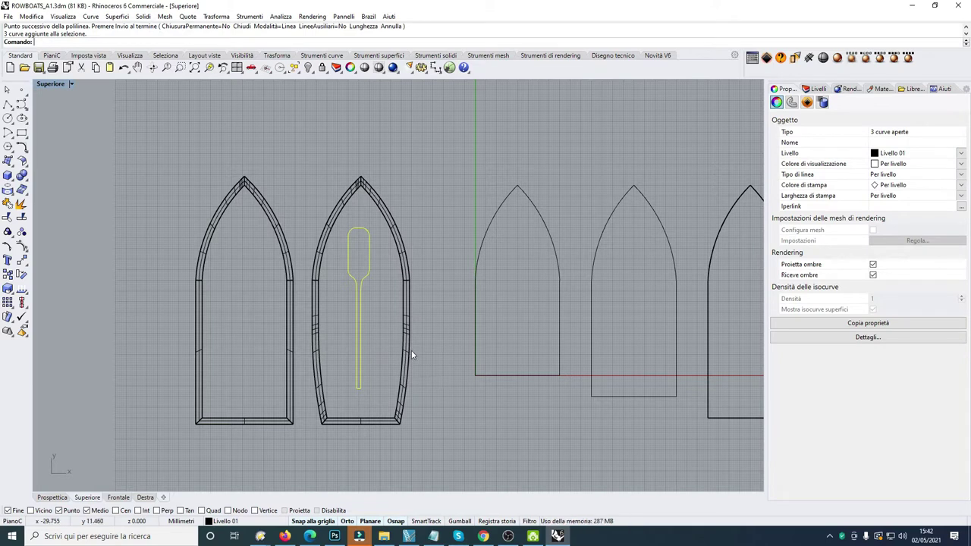
key(Escape)
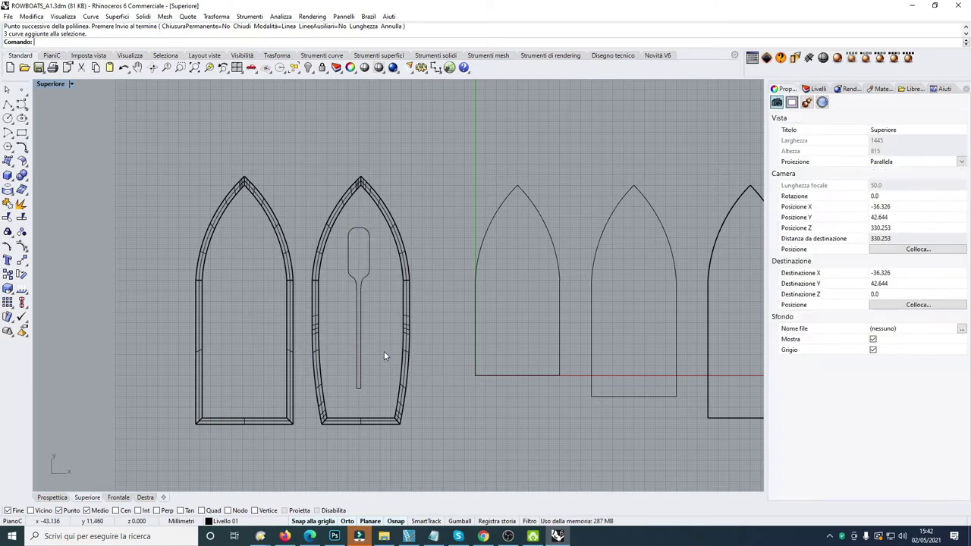
key(ctrl+z)
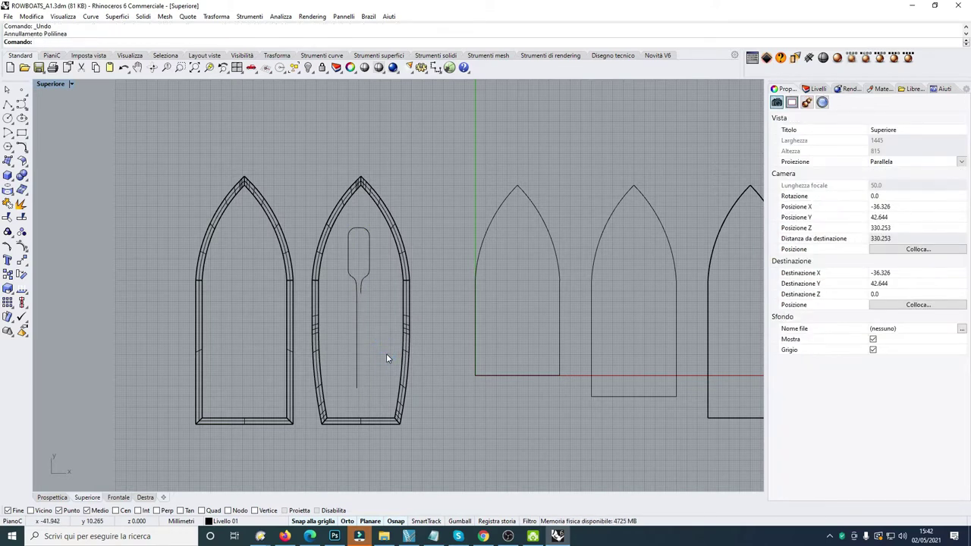
scroll(361, 396, up, 5)
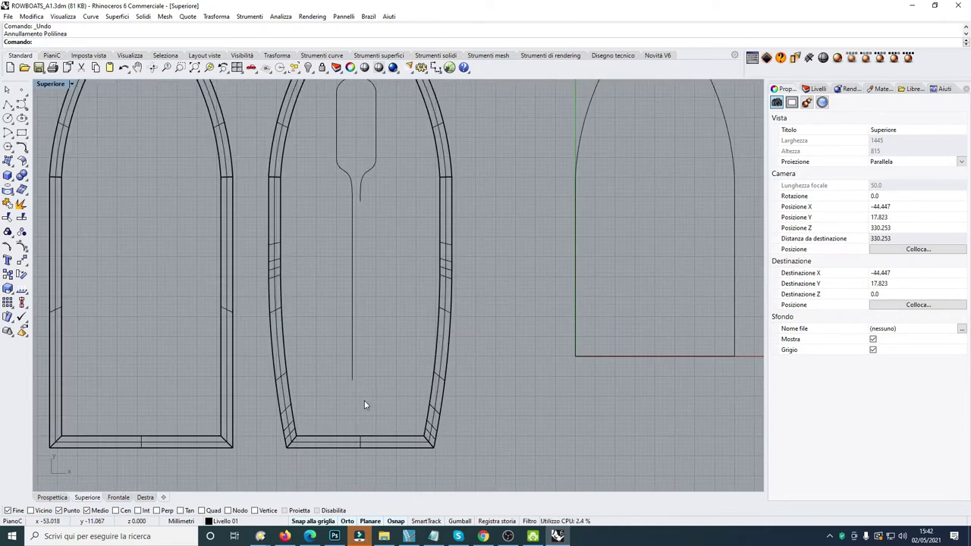
key(ctrl+z)
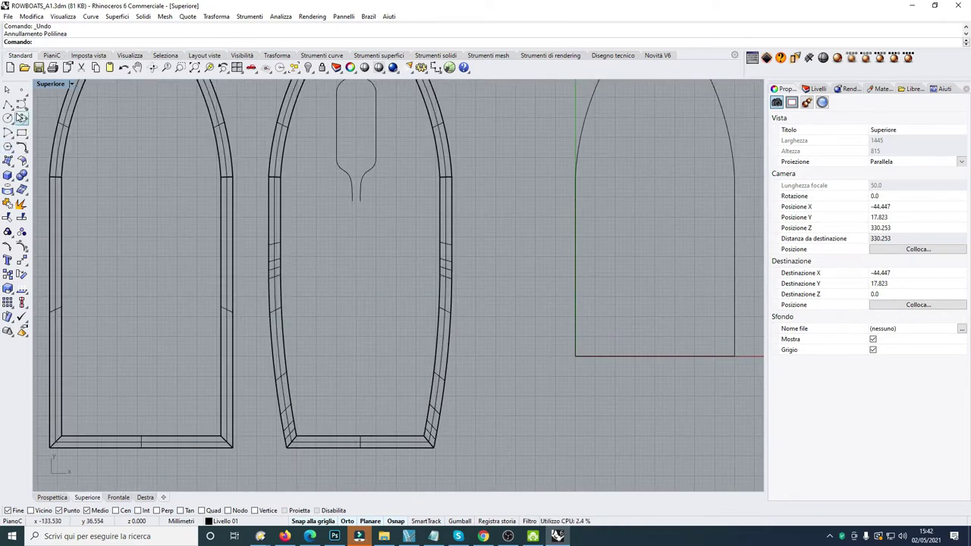
Draw a 50 mm vertical polyline down from the neck's left end as the oar shaft's left side
click(9, 105)
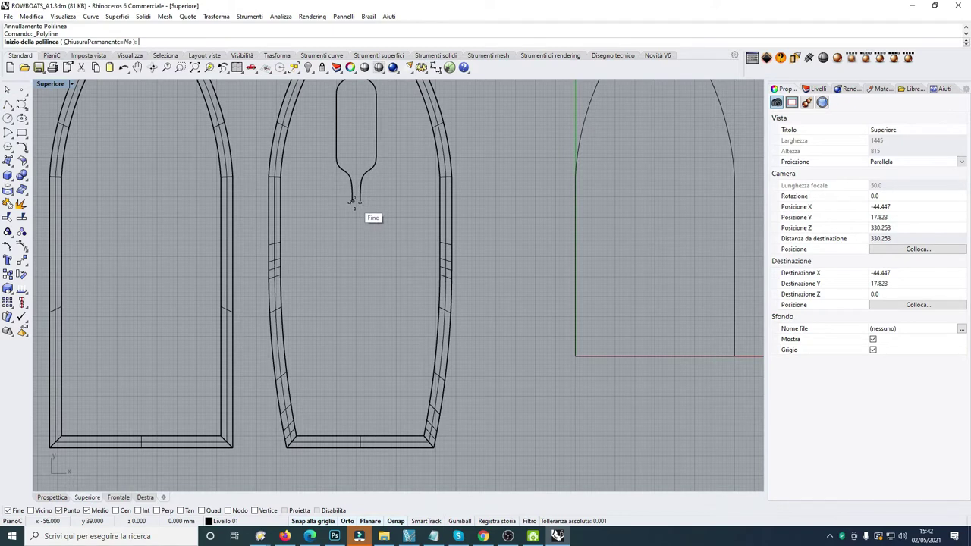
click(350, 201)
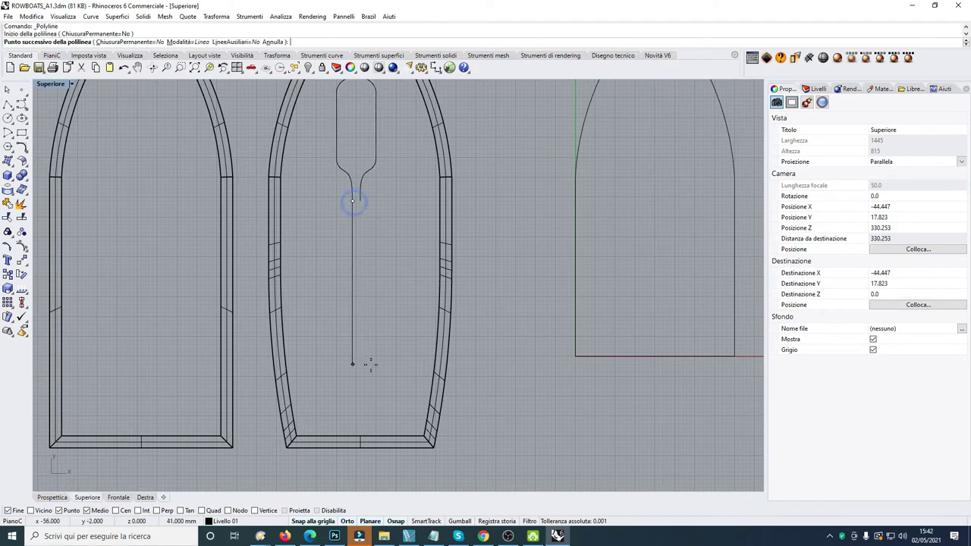
click(353, 400)
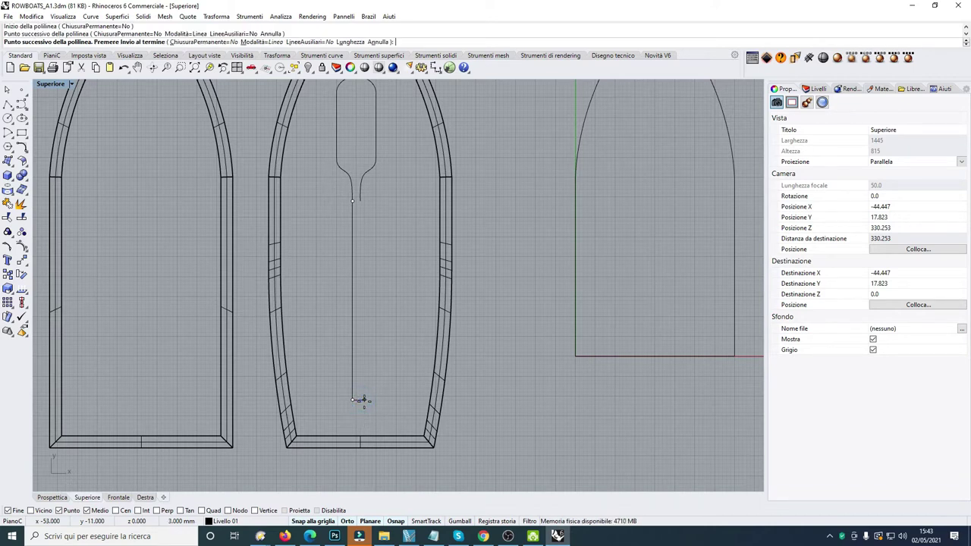
key(Return)
Draw a polyline 50 mm down from the neck's right end and 2 mm across to the left side's end, closing the shaft
key(Return)
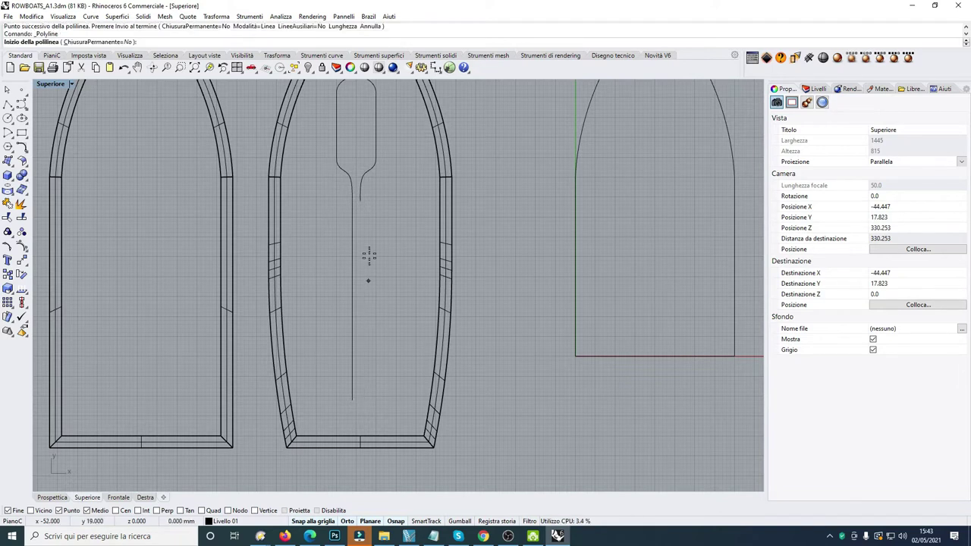
click(361, 203)
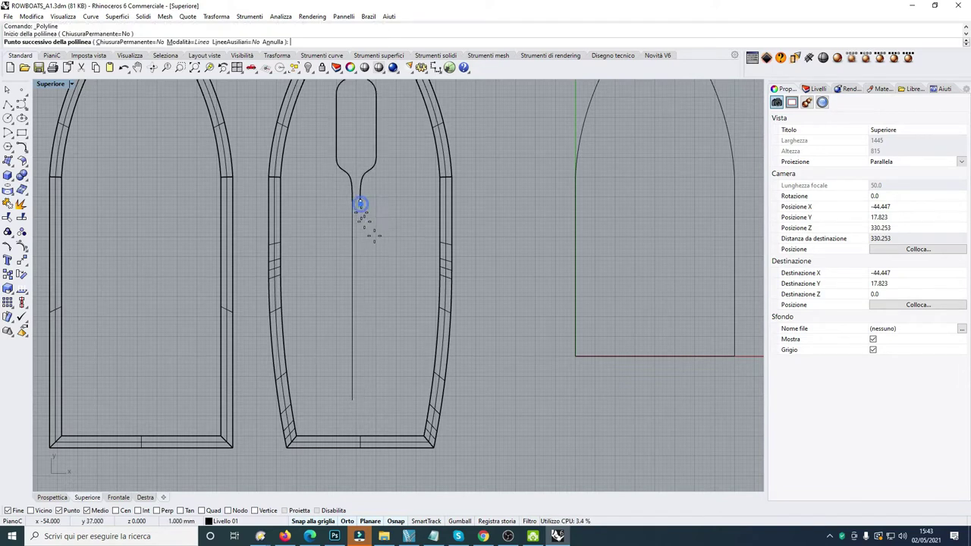
click(360, 399)
click(353, 400)
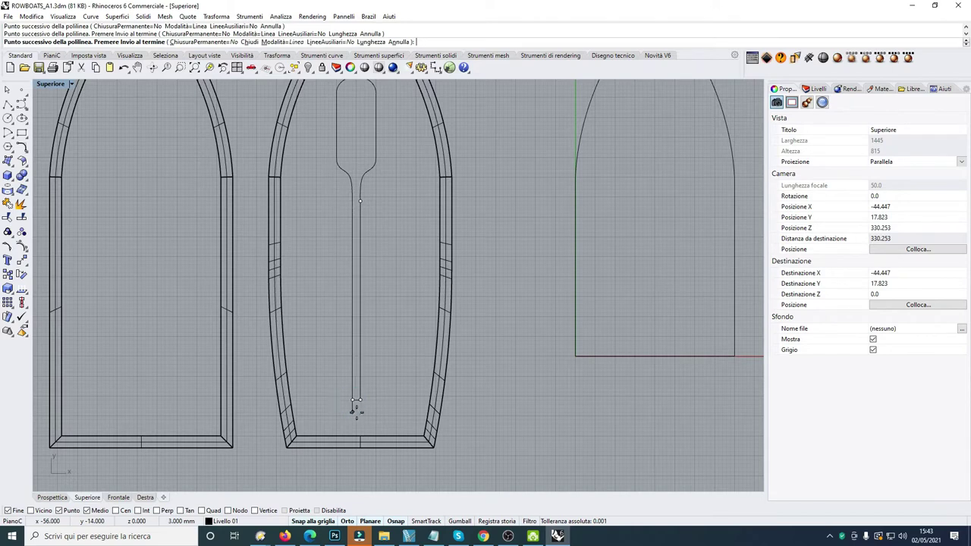
key(Return)
scroll(365, 359, down, 3)
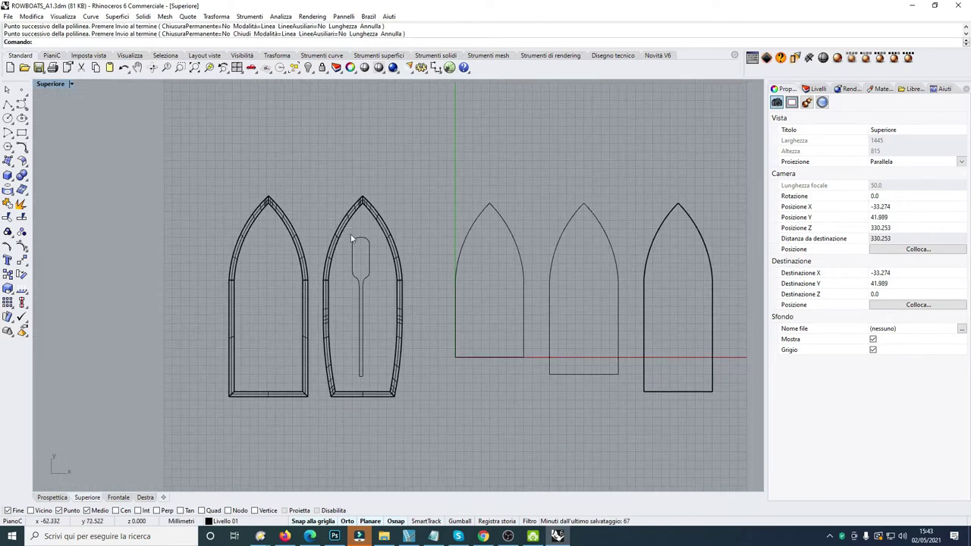
Select the blade outline together with both shaft polylines
drag(350, 233, 378, 388)
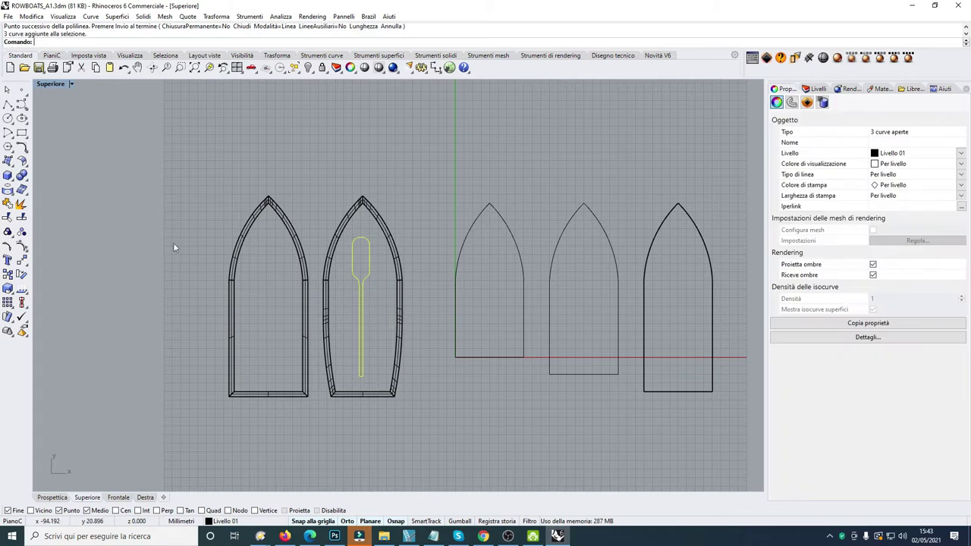